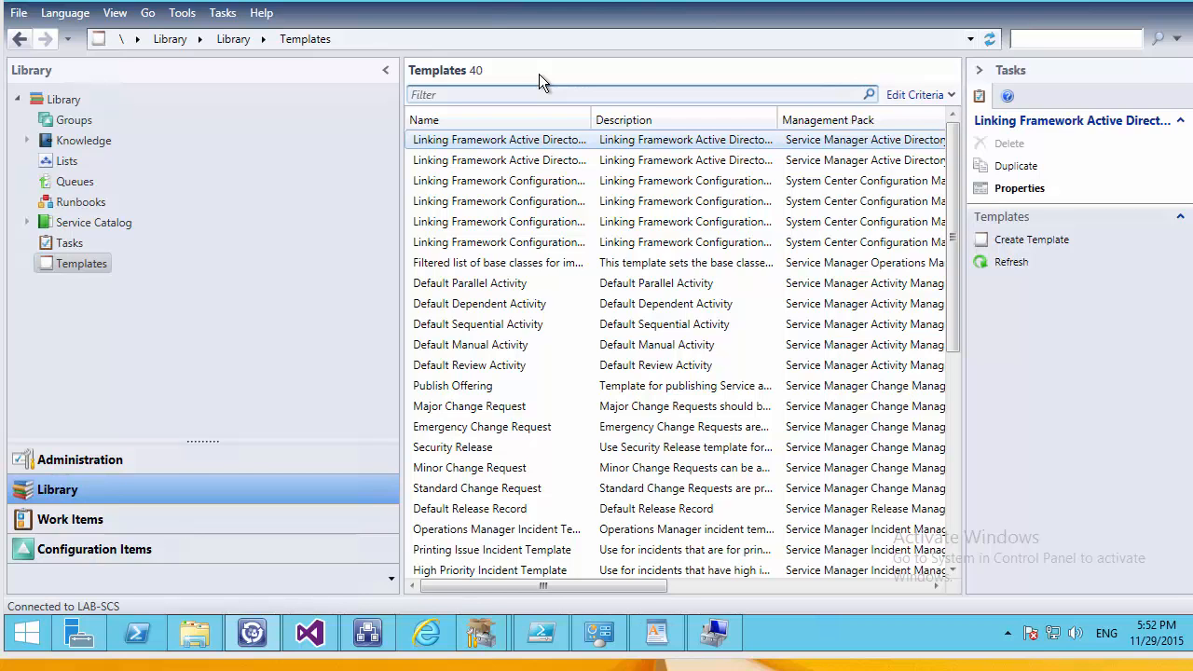
Browse between the Work Items and Library areas, viewing the Queues list.
click(121, 514)
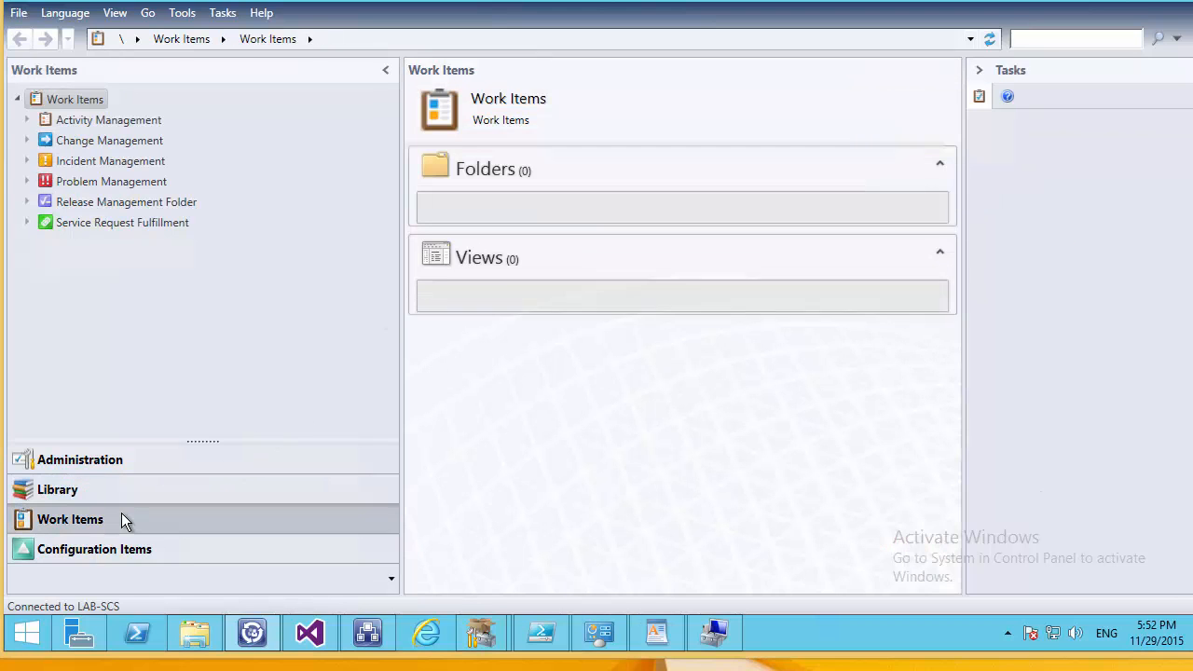
click(83, 482)
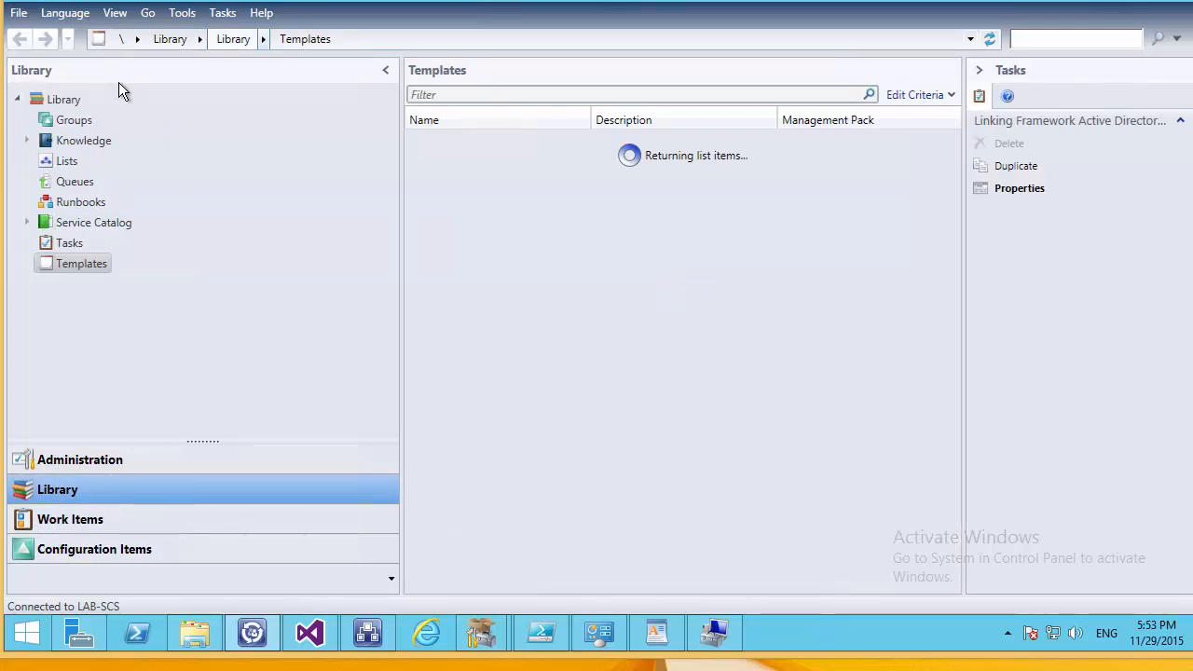
click(75, 181)
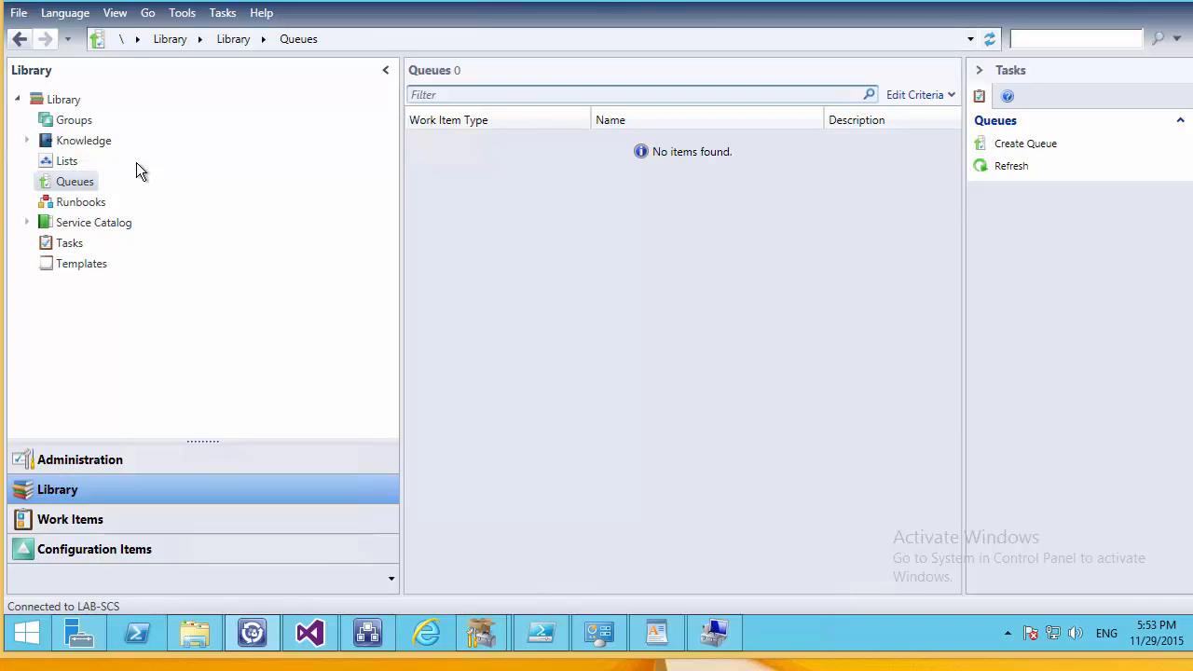
click(108, 522)
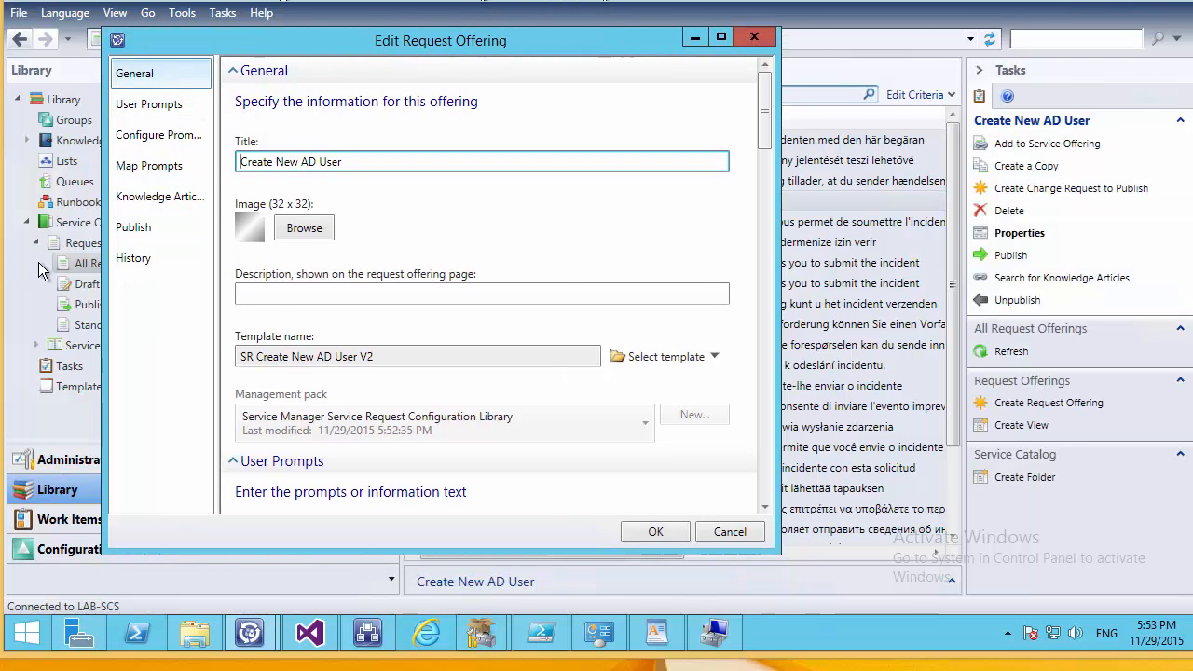
Review the Username, Firstname, Surname, Manager and PA prompts, then open the PA prompt's query settings.
click(135, 135)
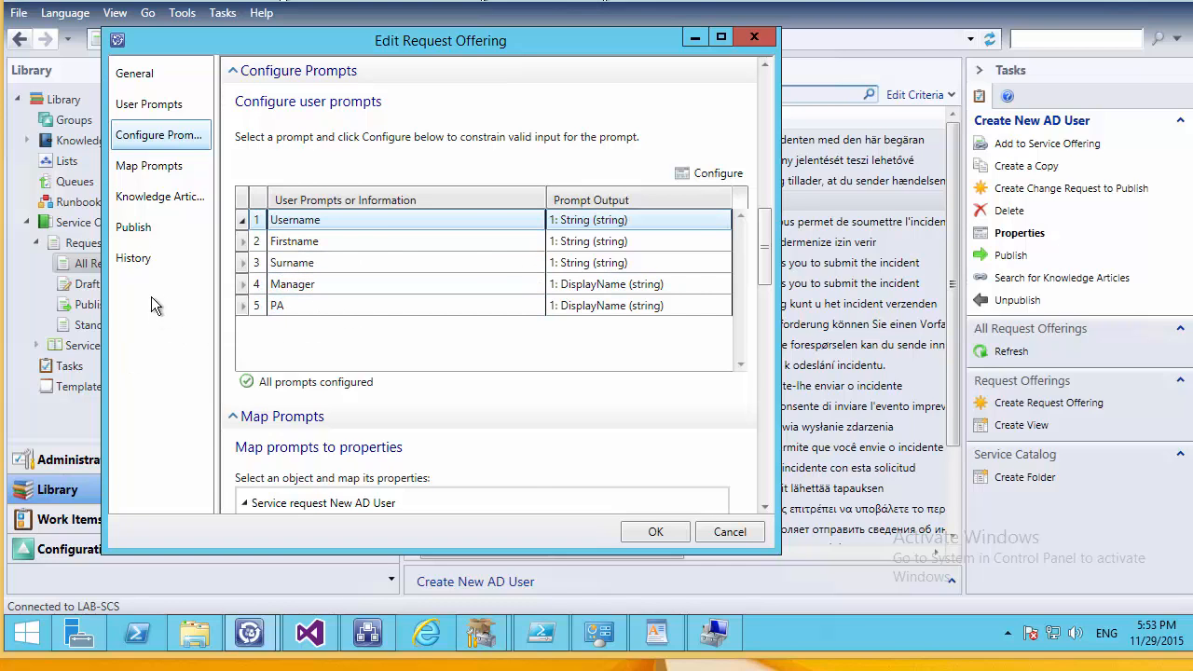
click(150, 166)
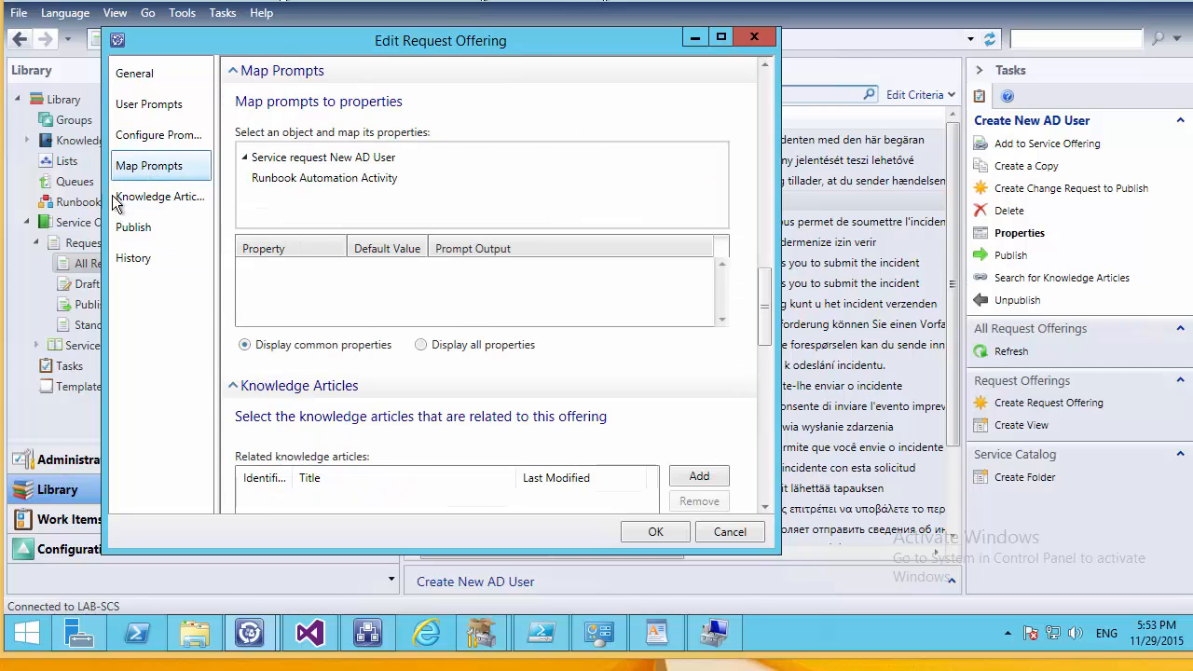
click(154, 138)
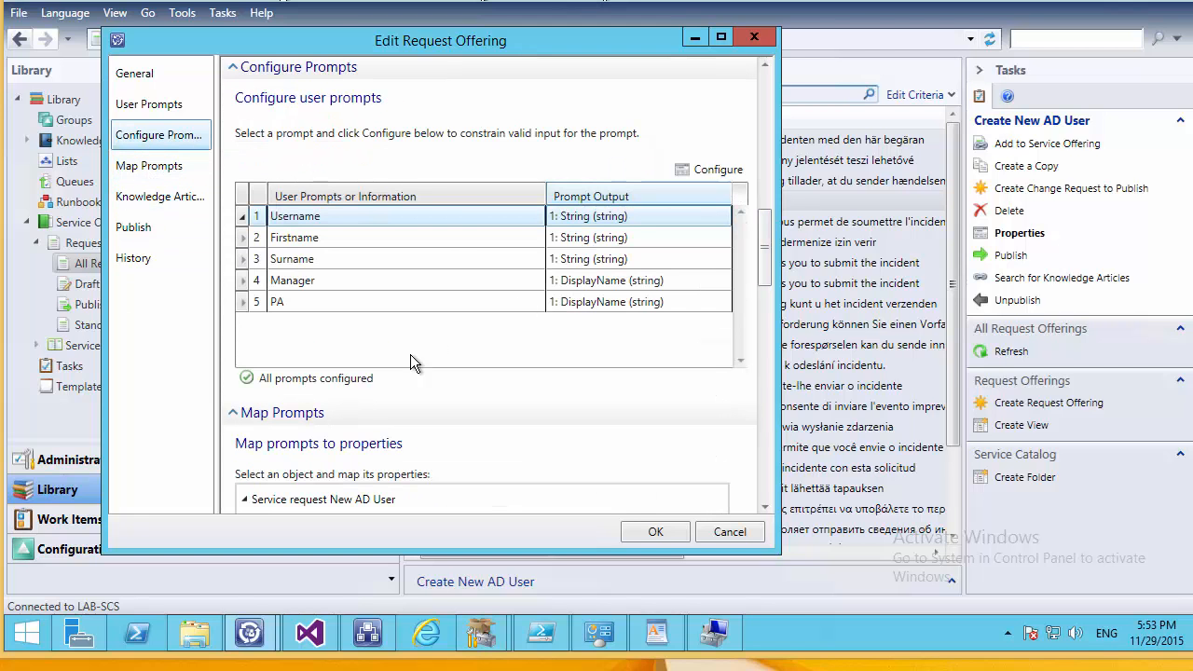
scroll(762, 289, down, 5)
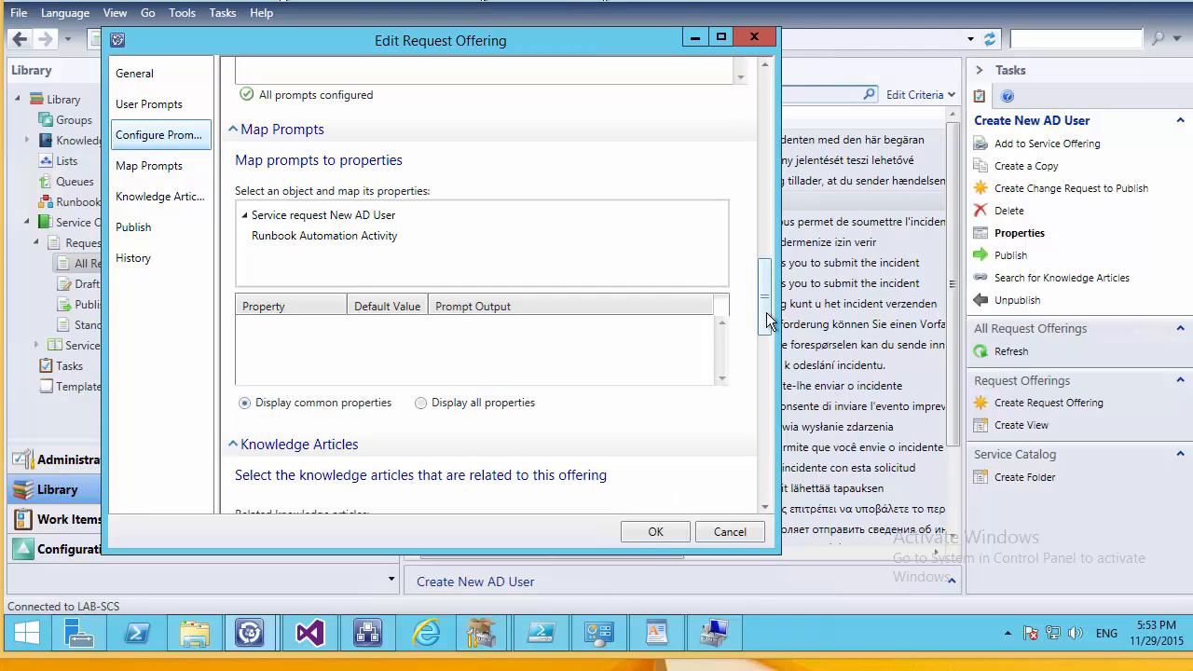
scroll(759, 327, down, 4)
scroll(745, 227, up, 10)
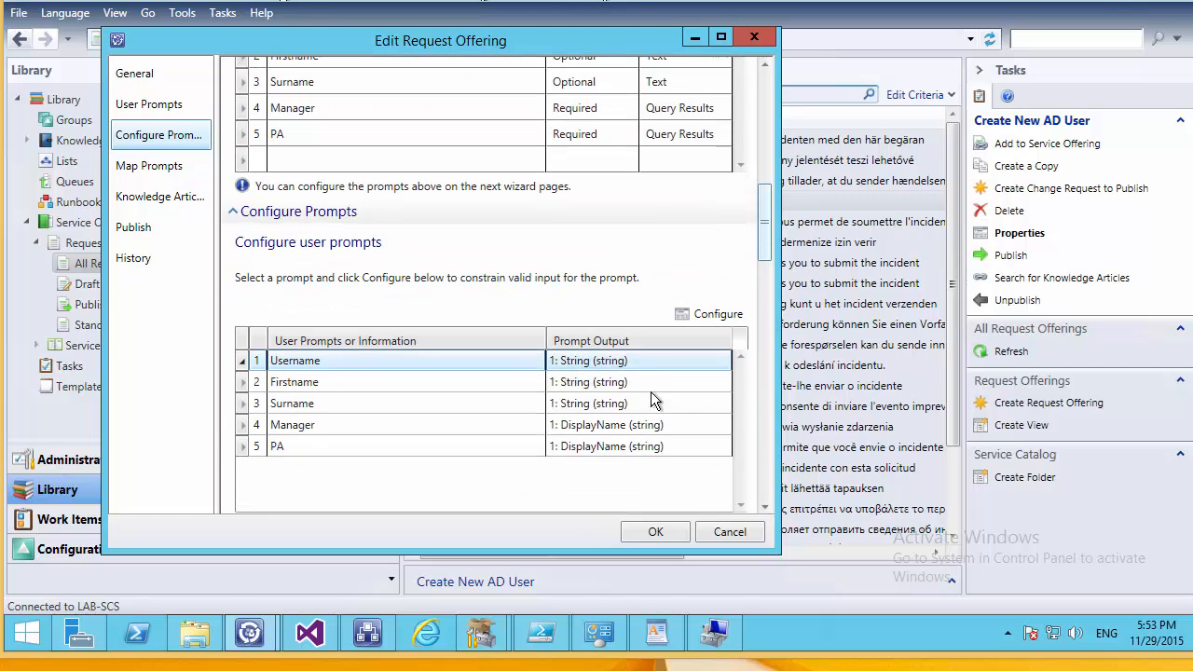
click(603, 449)
click(715, 313)
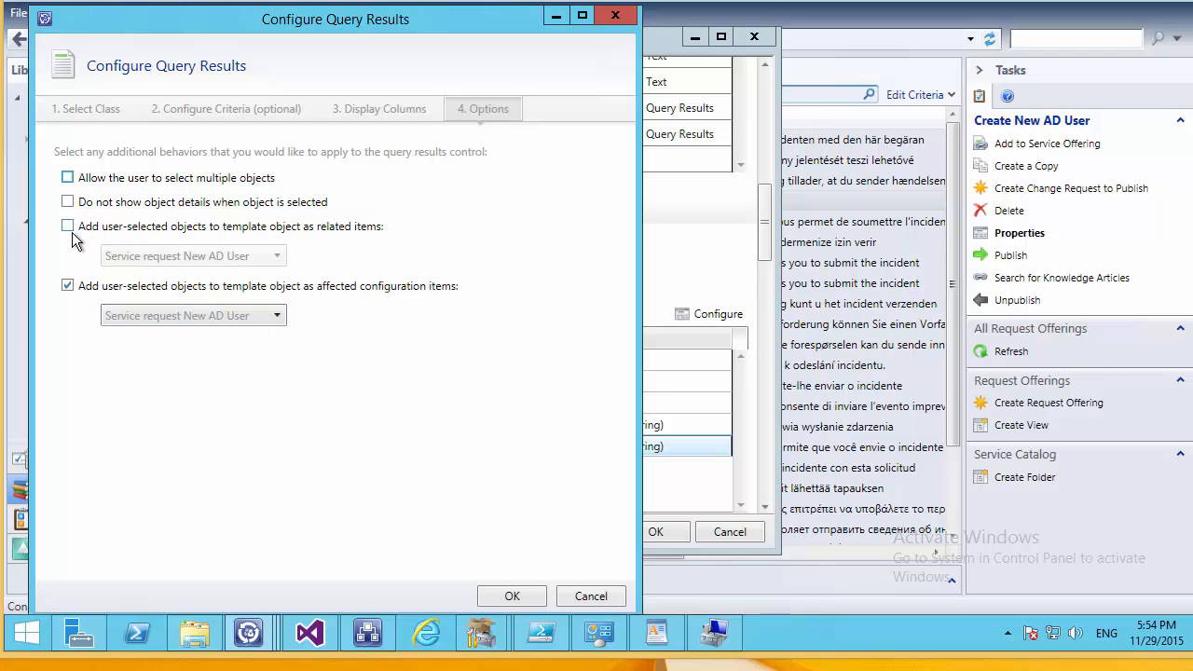
Cancel the PA query settings and the Create New AD User offering editor unchanged.
click(589, 595)
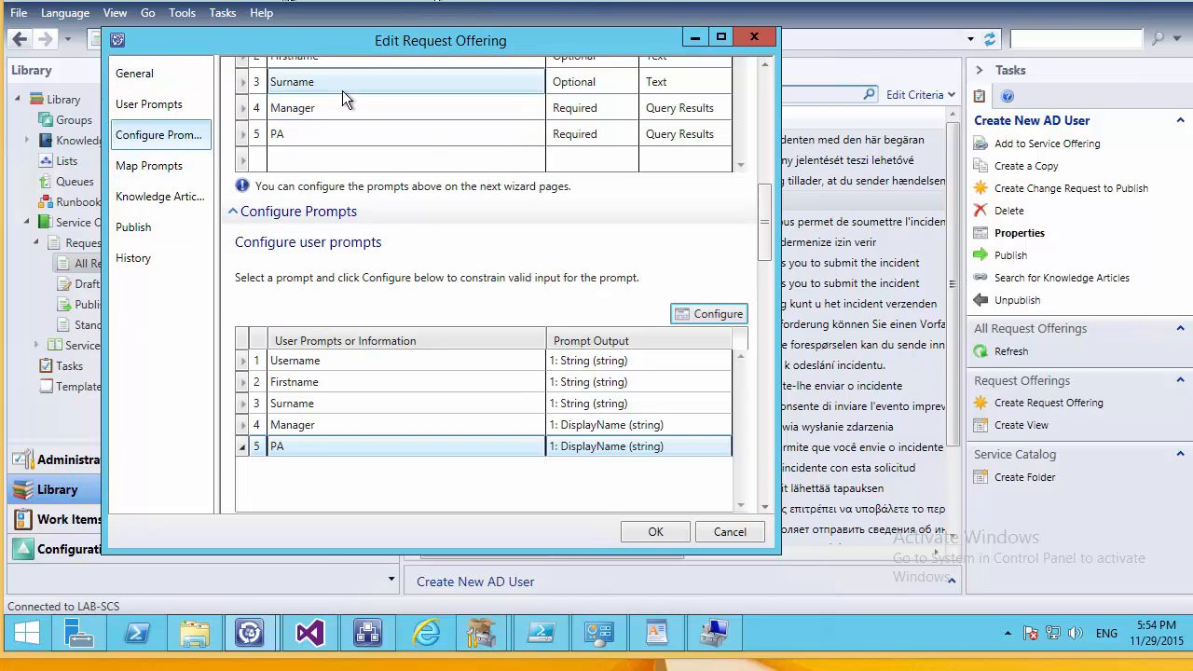
click(729, 533)
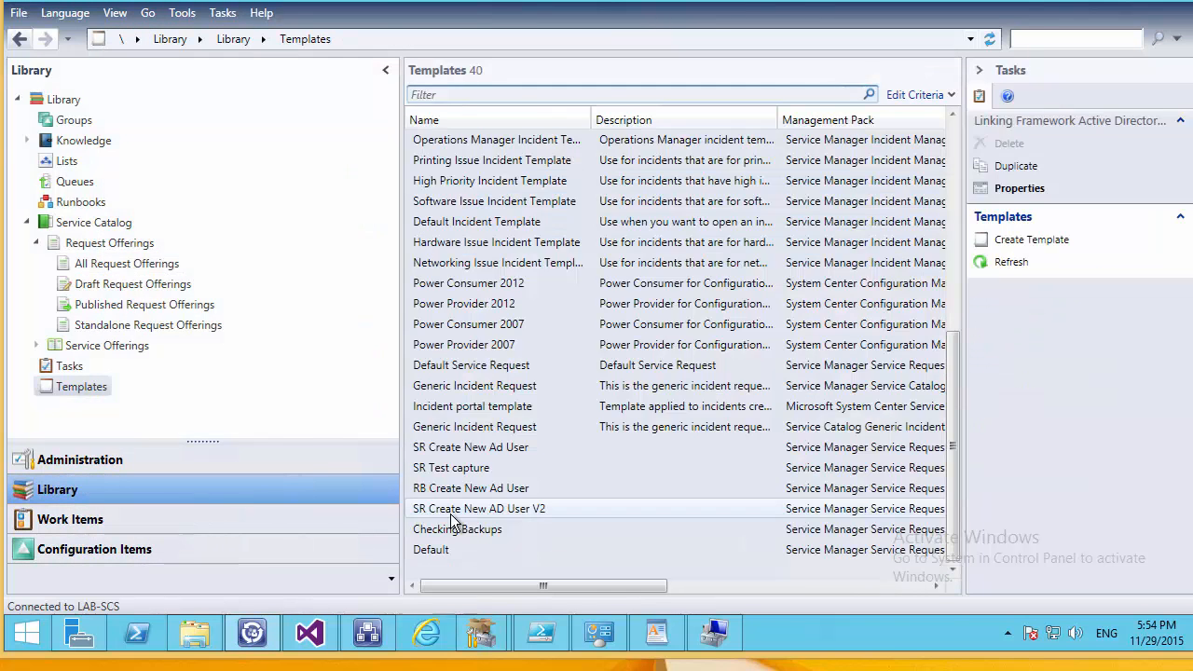
Open the SR Create New AD User V2 template and inspect RB665, which runs Create AD User.
double_click(452, 511)
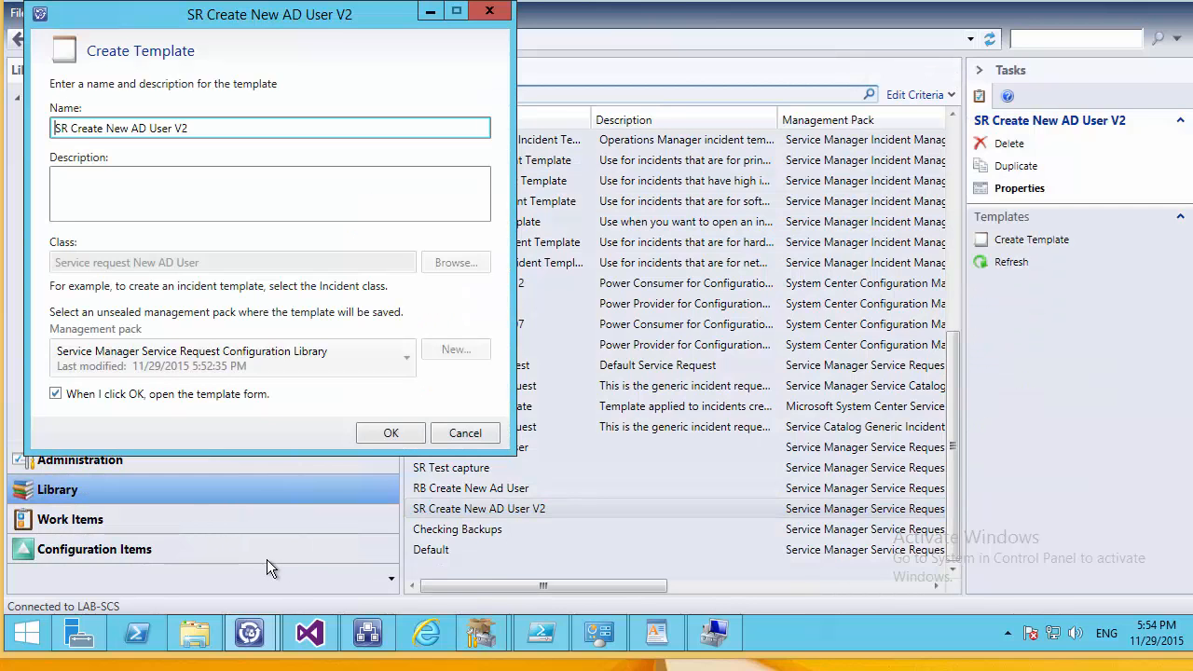
click(390, 433)
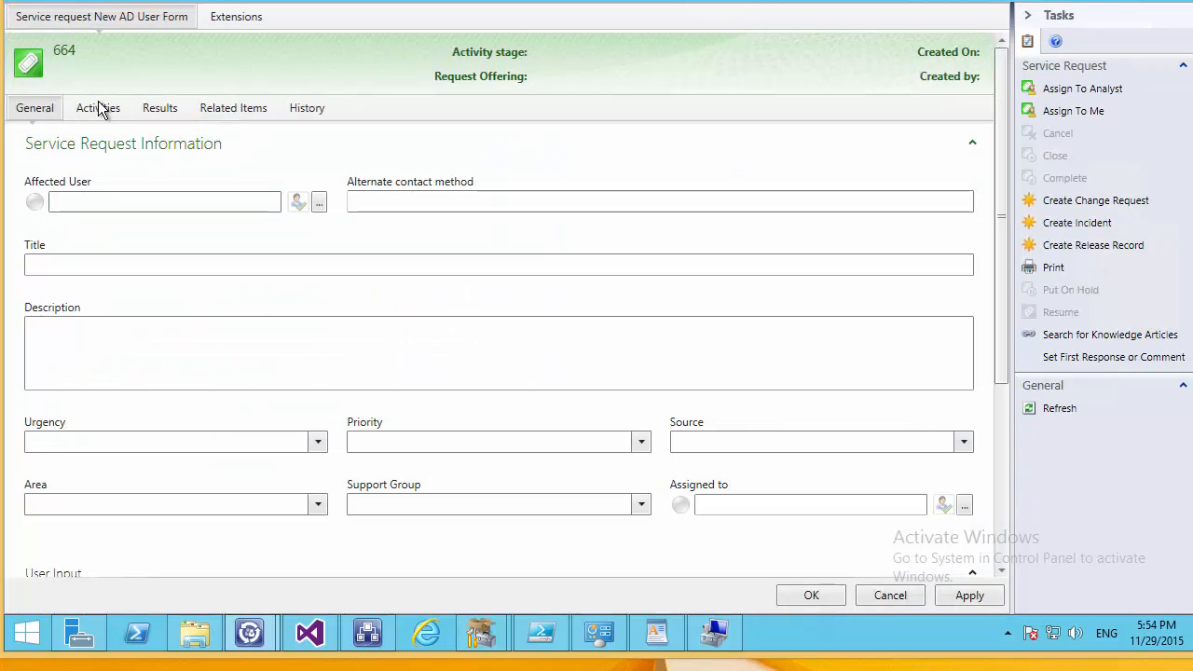
click(99, 110)
double_click(474, 271)
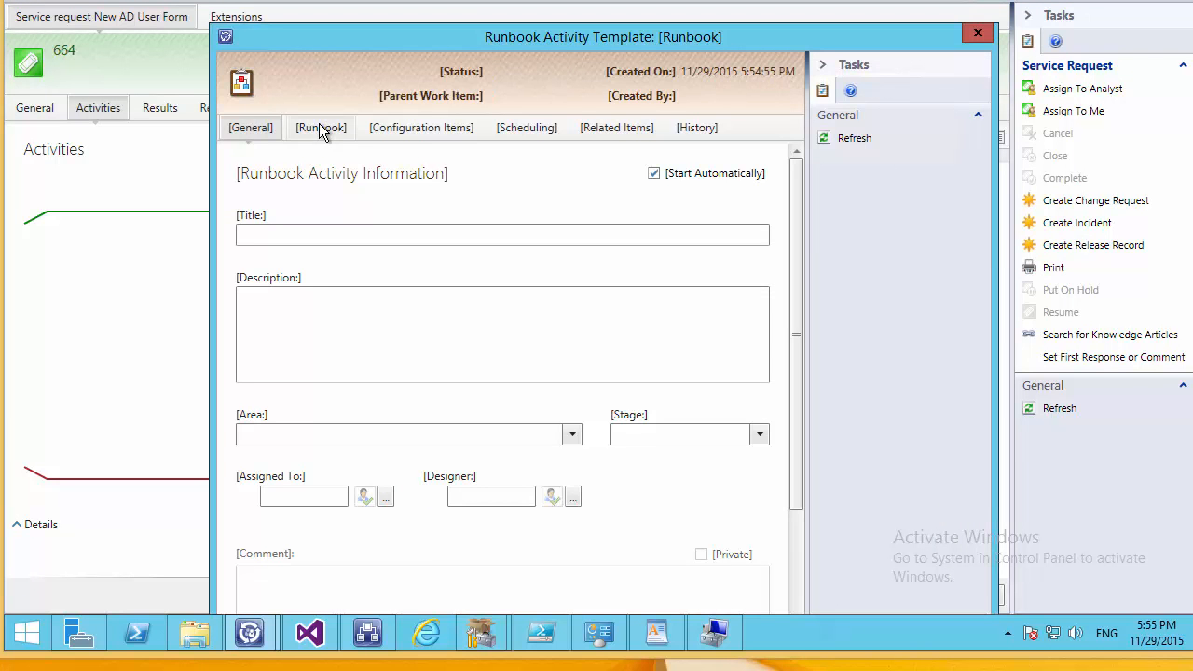
click(320, 130)
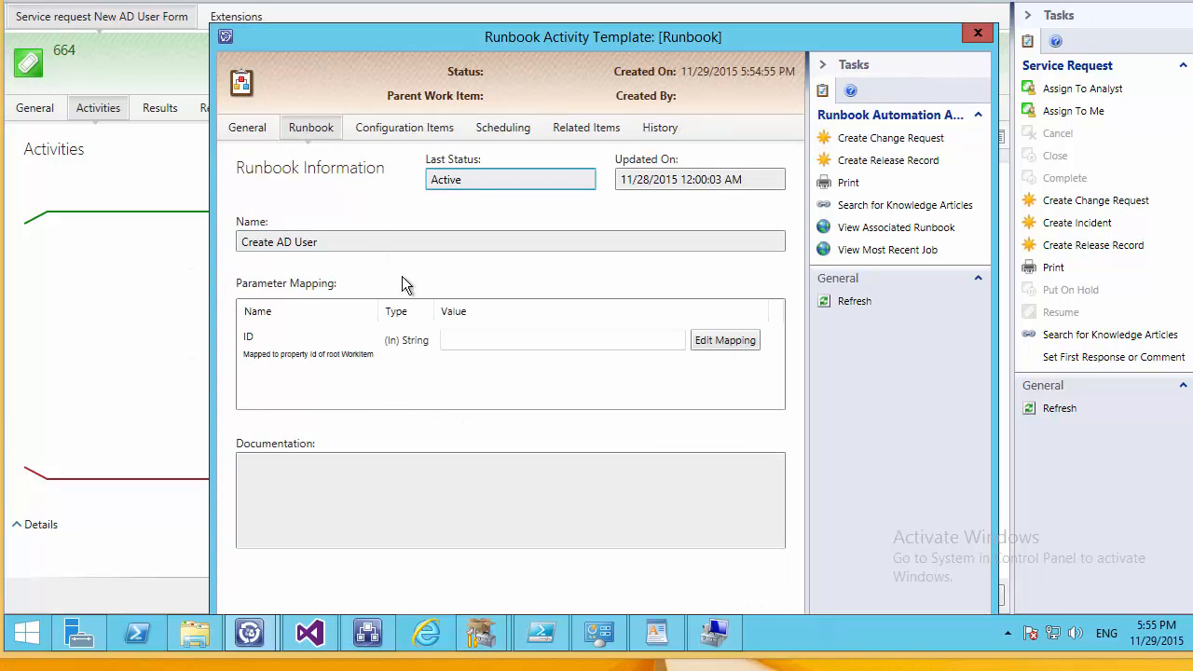
click(244, 128)
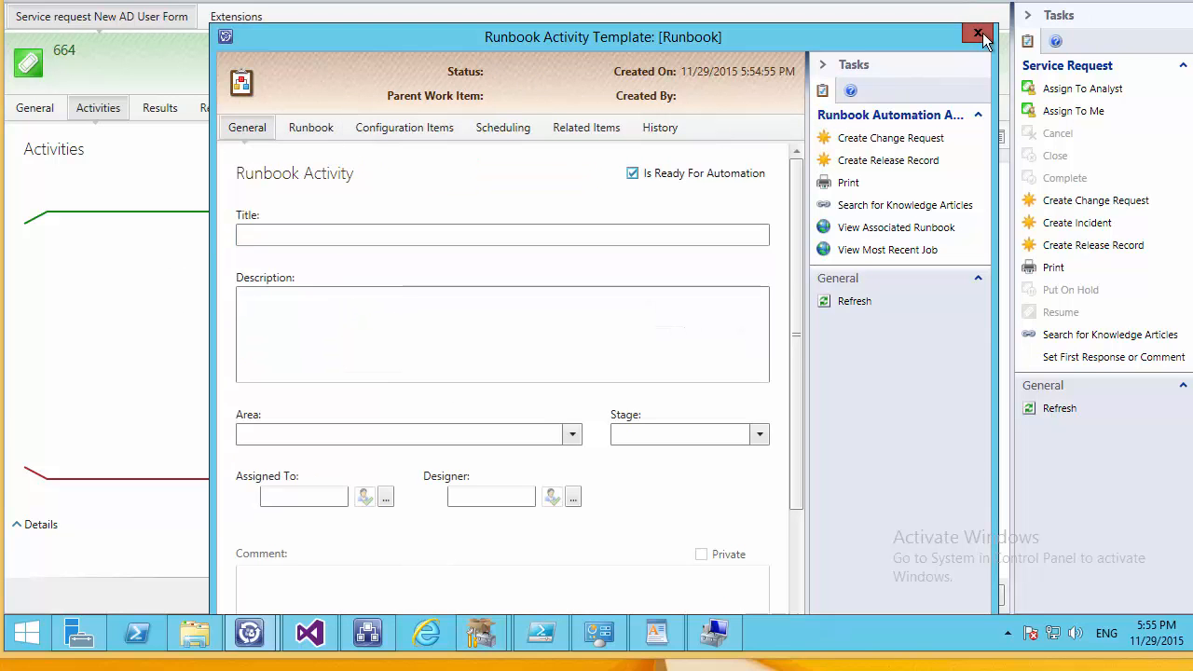
click(980, 36)
click(642, 370)
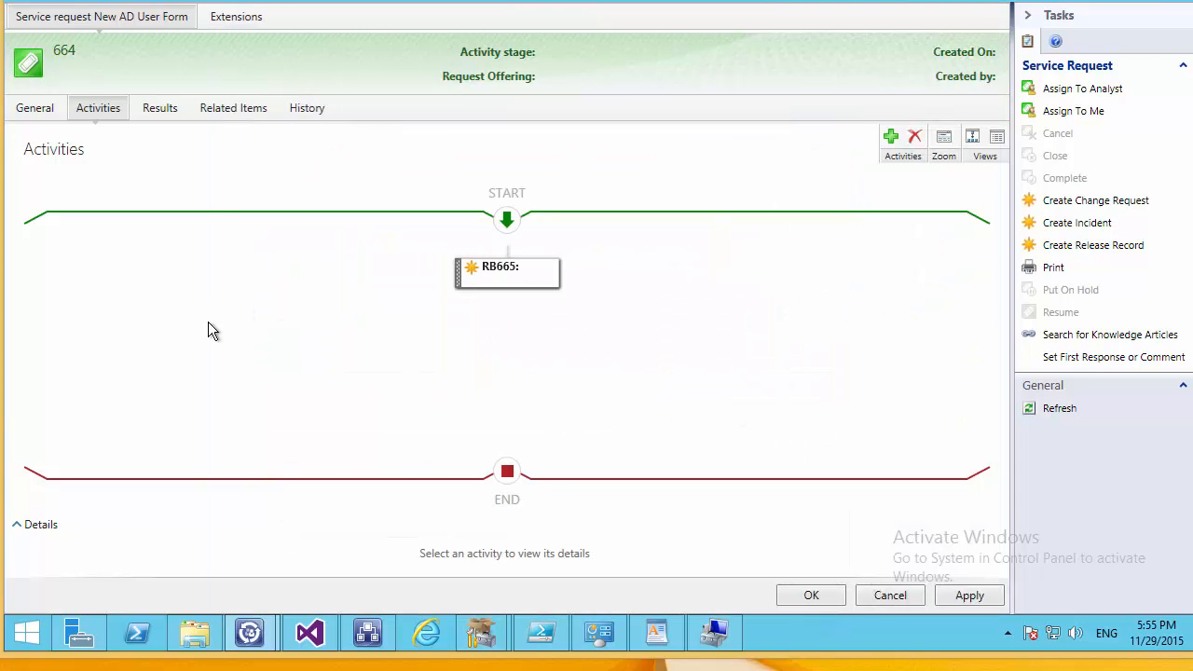
Add a Default Sequential Activity SA667 and look through its General and Activities tabs.
click(890, 139)
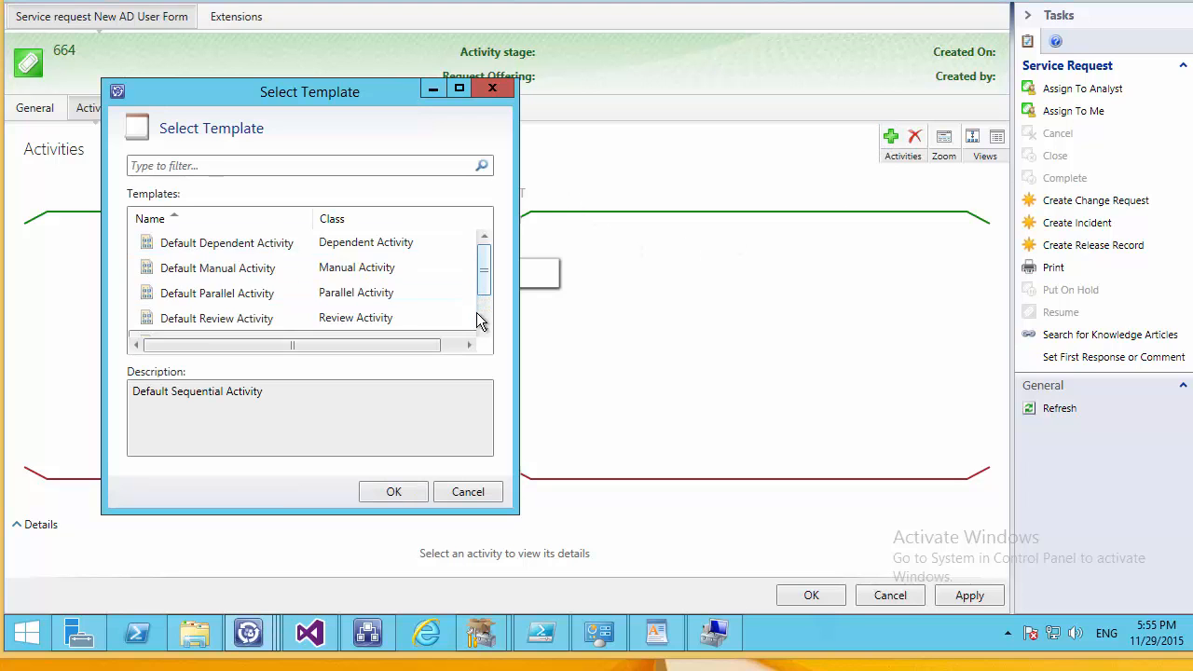
click(481, 315)
double_click(203, 292)
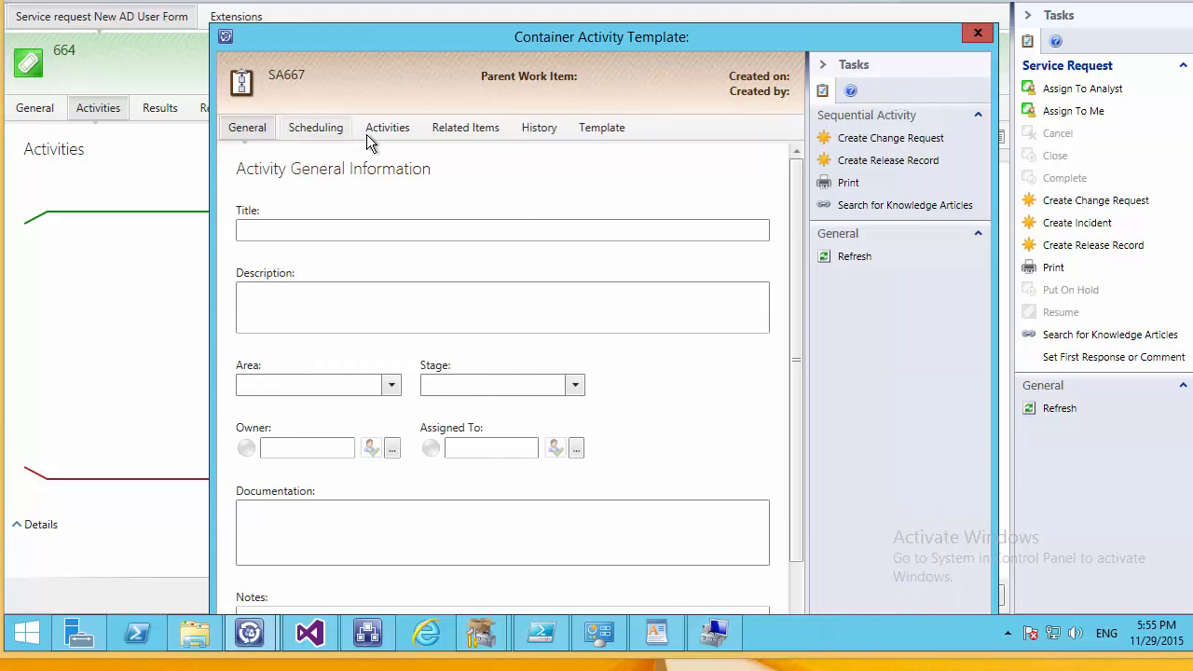
click(377, 130)
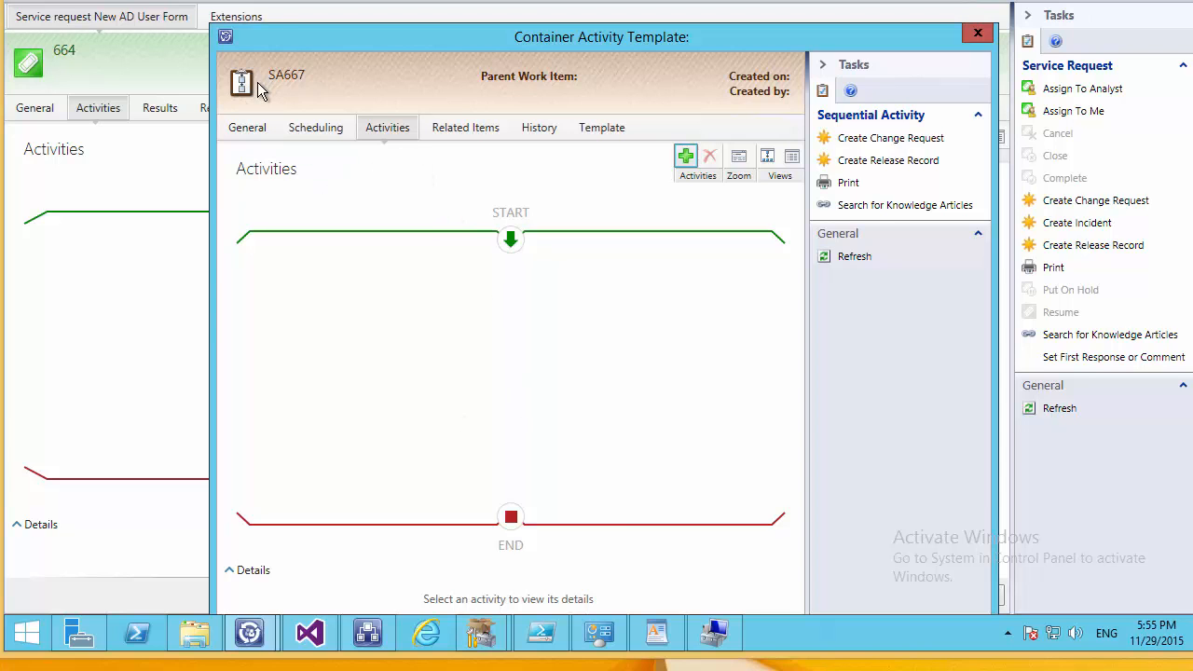
click(244, 127)
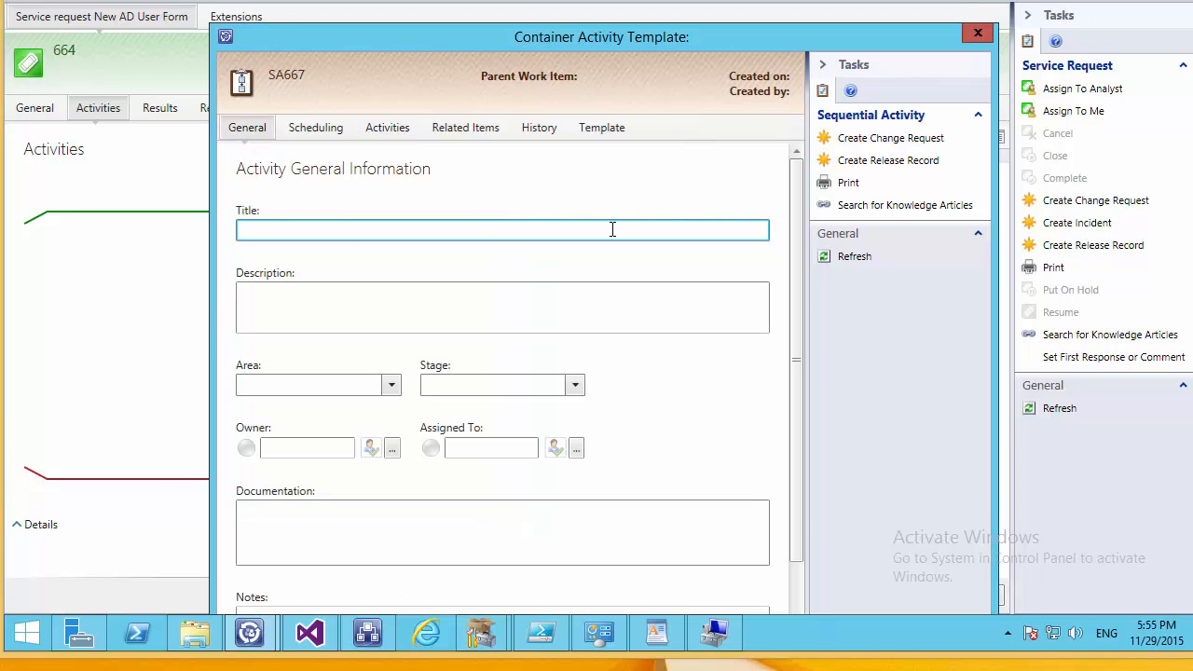
click(407, 128)
click(250, 127)
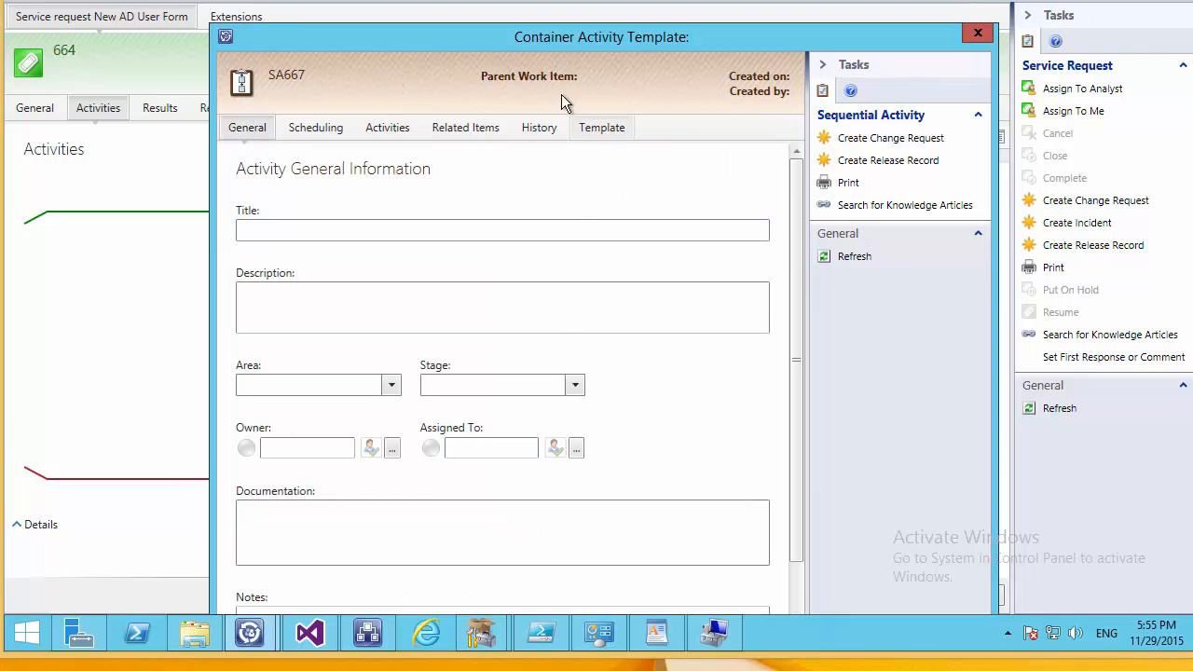
mouse_move(541, 634)
Close SA667 and check where the PA prompt's selected objects can be attached in its query options.
click(977, 34)
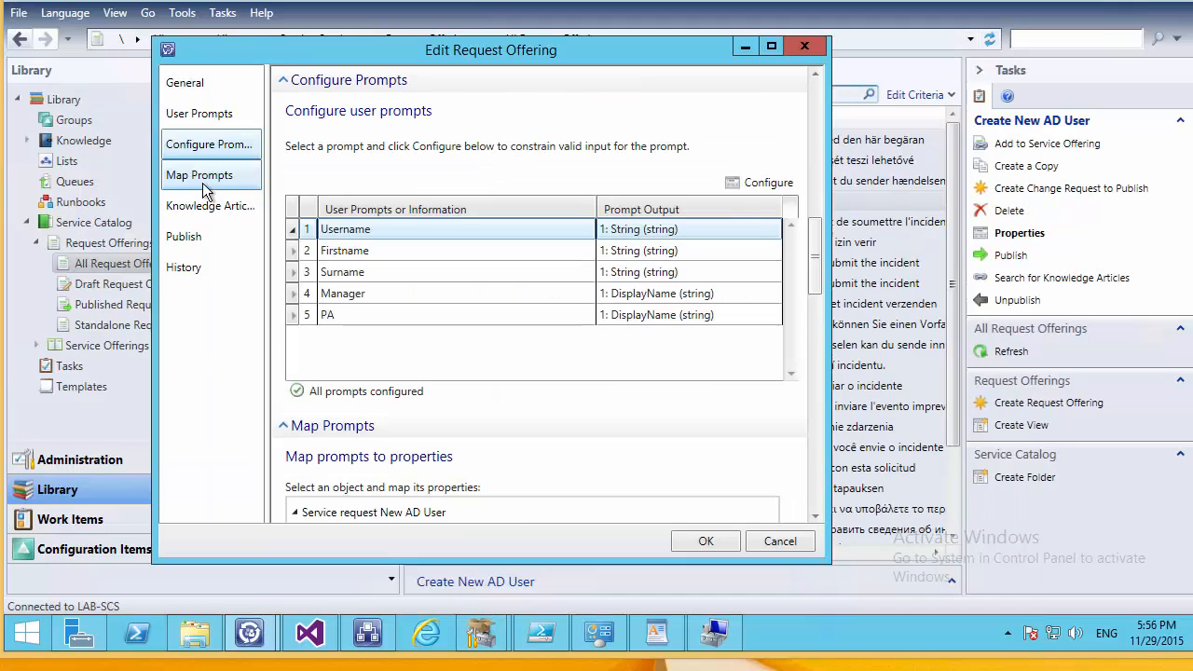
click(616, 315)
click(762, 181)
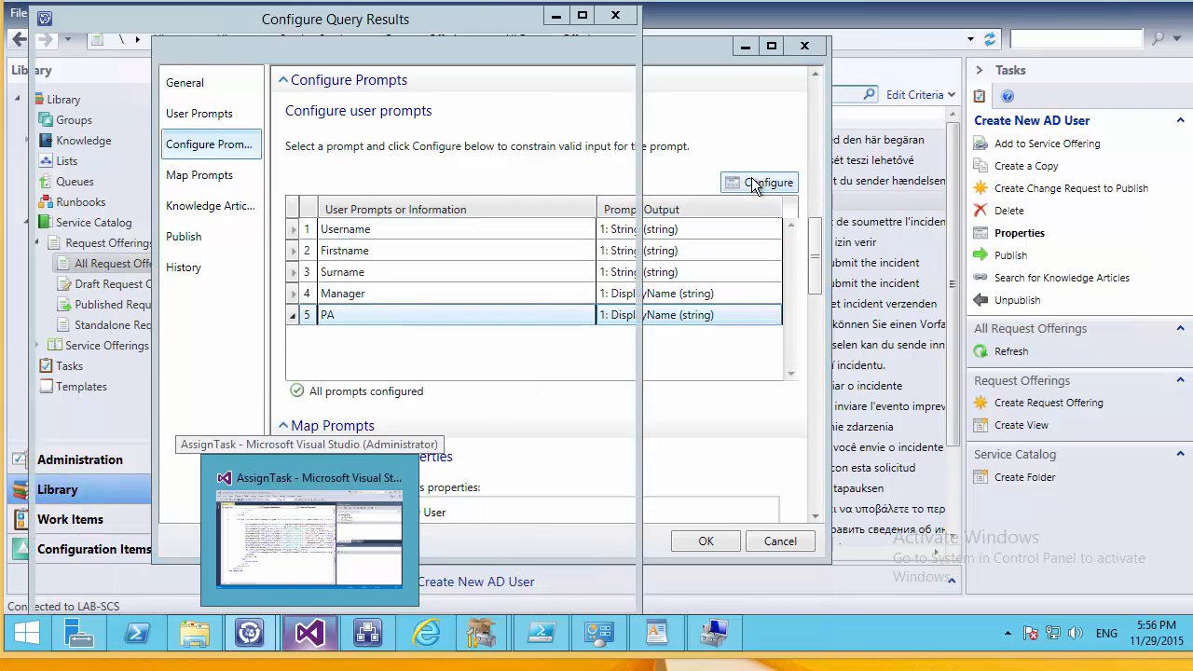
click(484, 107)
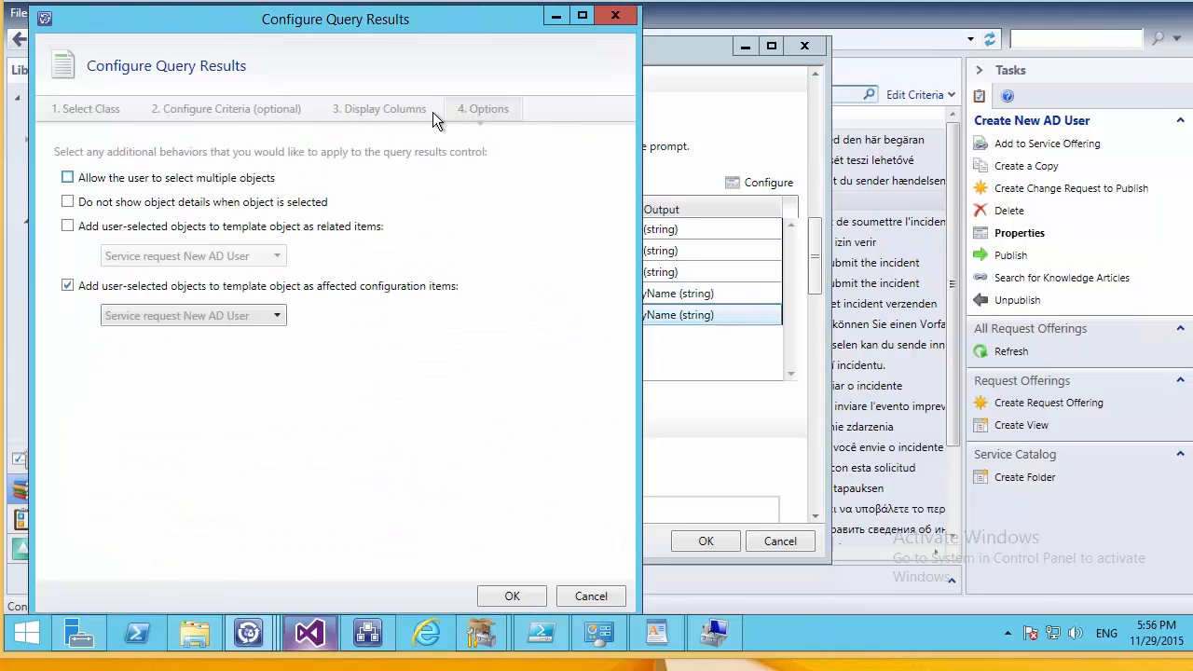
click(225, 322)
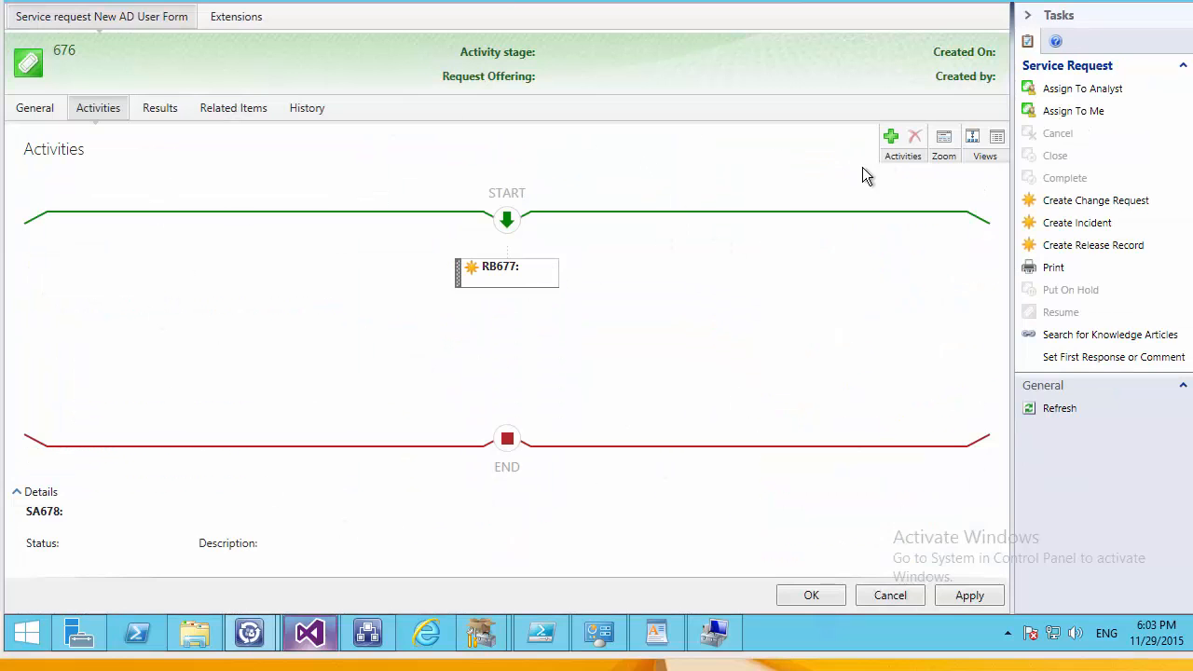
Add a Default Sequential Activity titled PA and drag RB677 below it.
click(890, 137)
scroll(338, 300, down, 1)
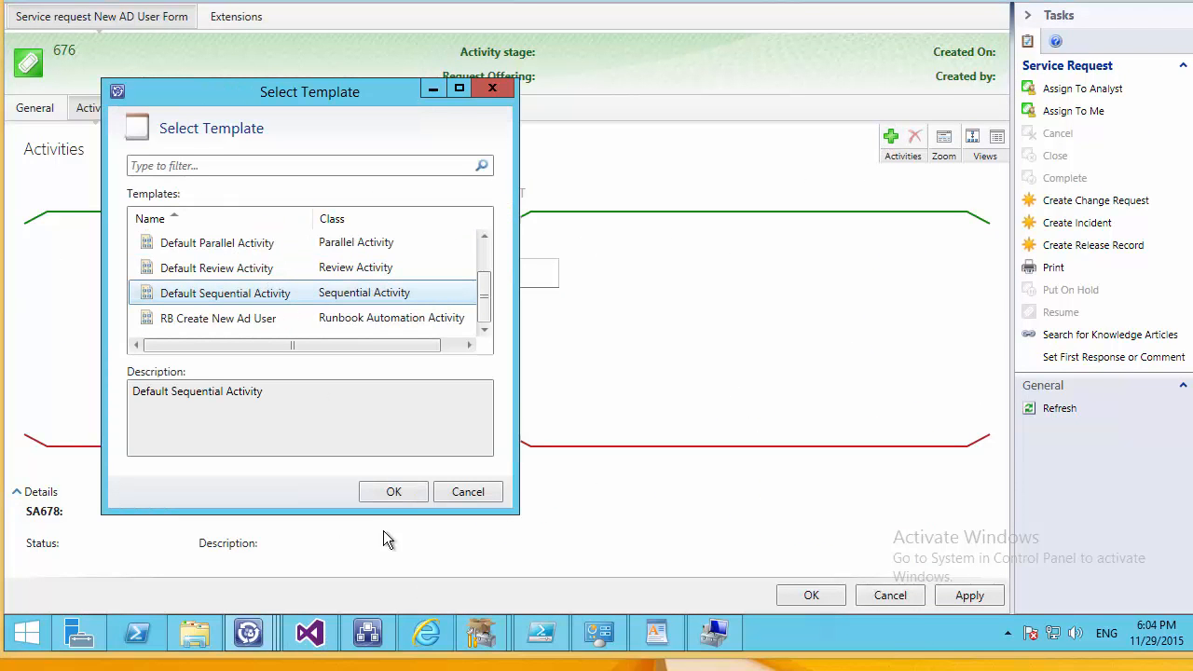
click(406, 492)
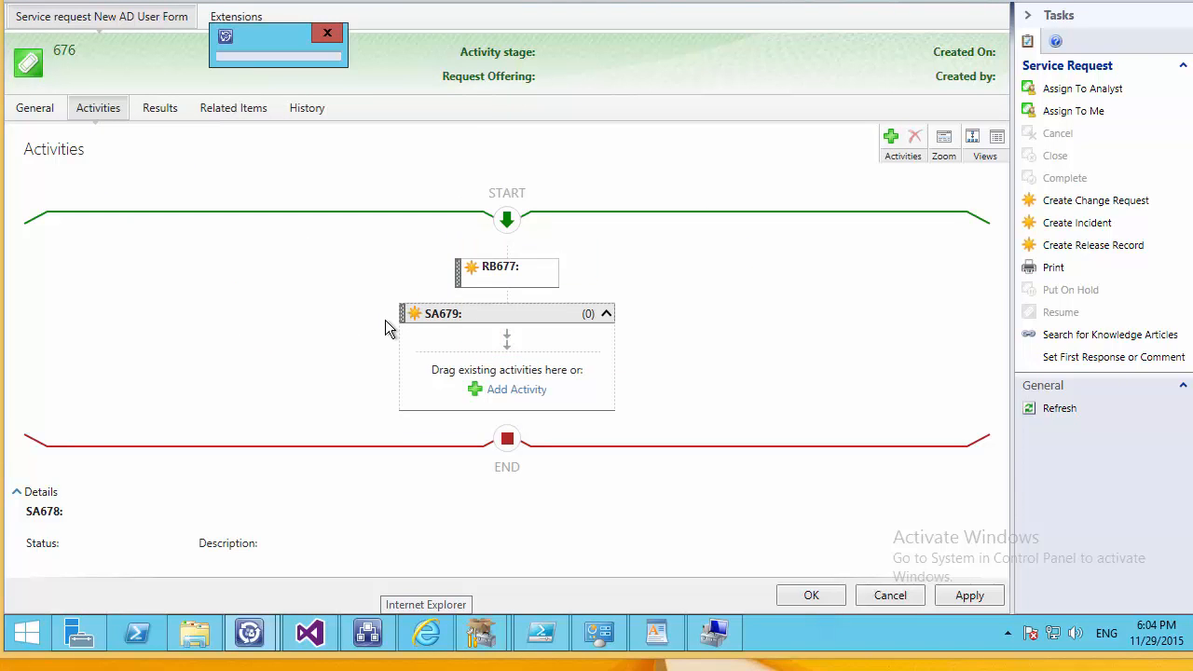
click(308, 231)
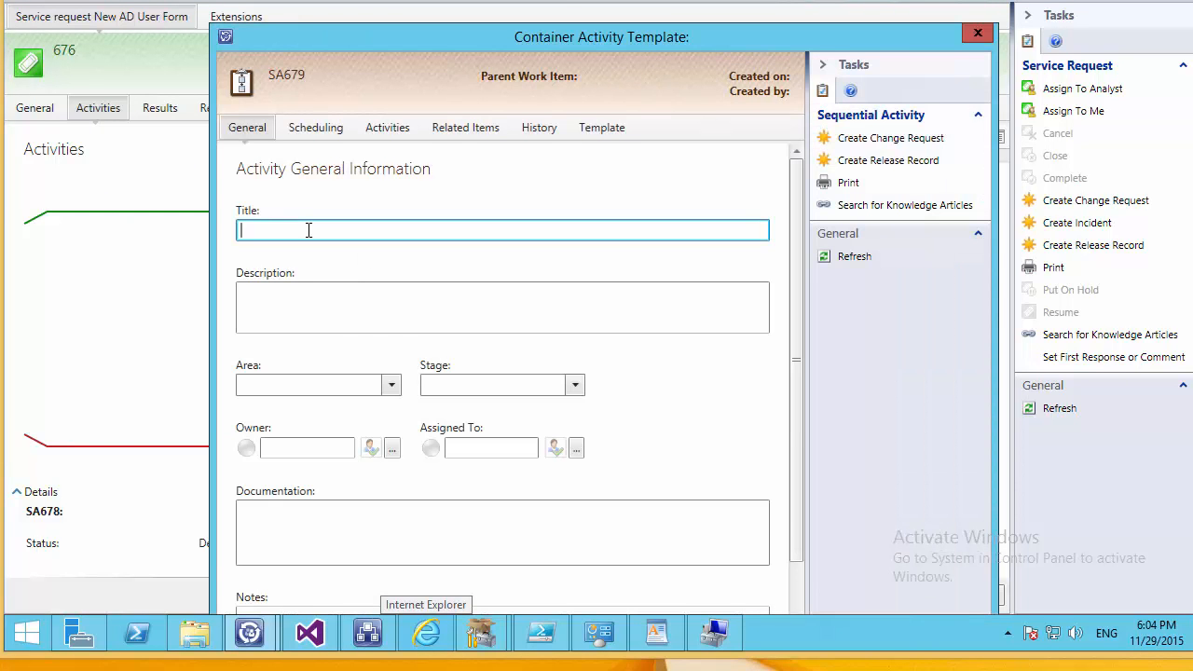
text(PA)
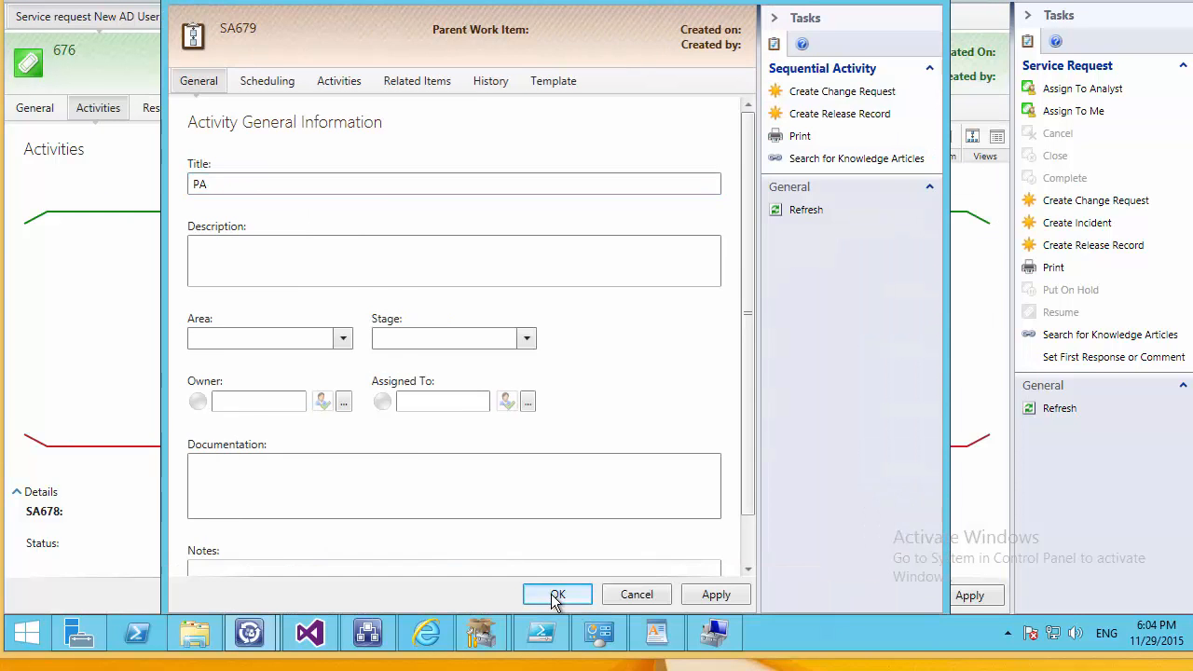
click(556, 594)
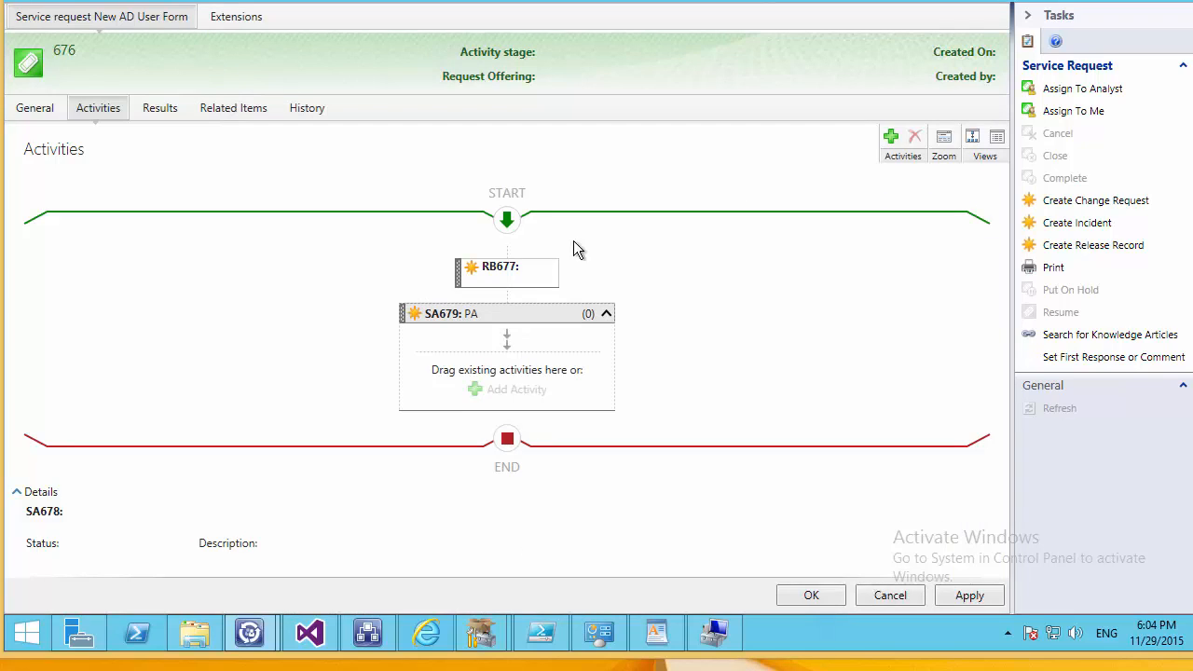
drag(494, 271, 407, 425)
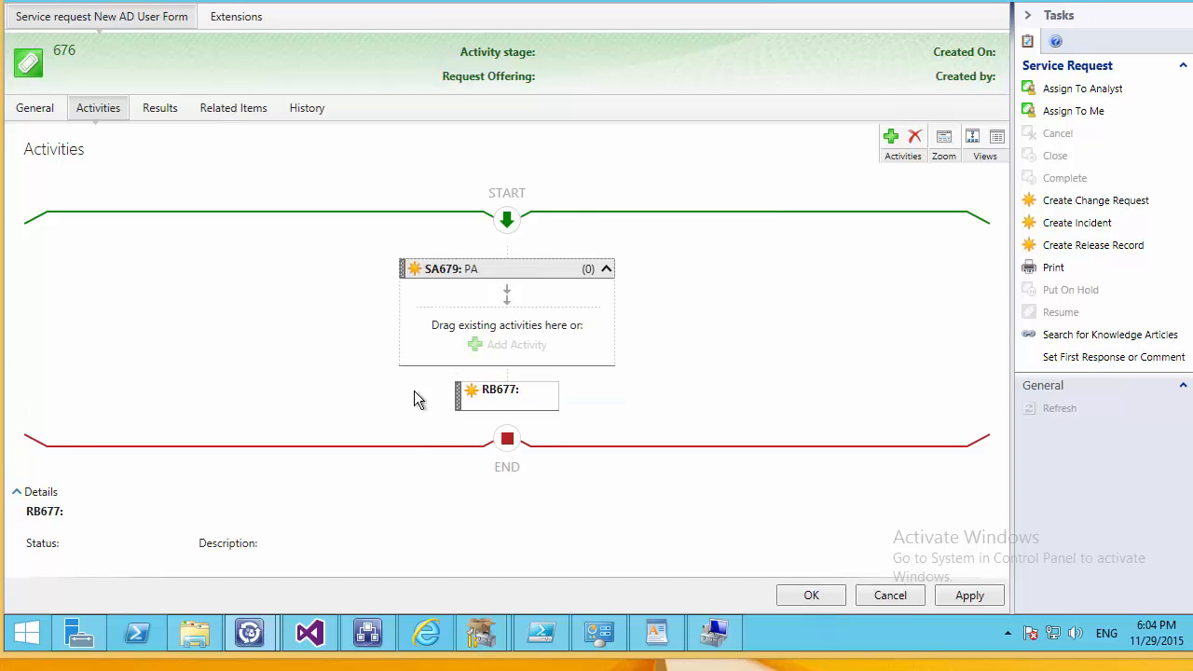
click(890, 137)
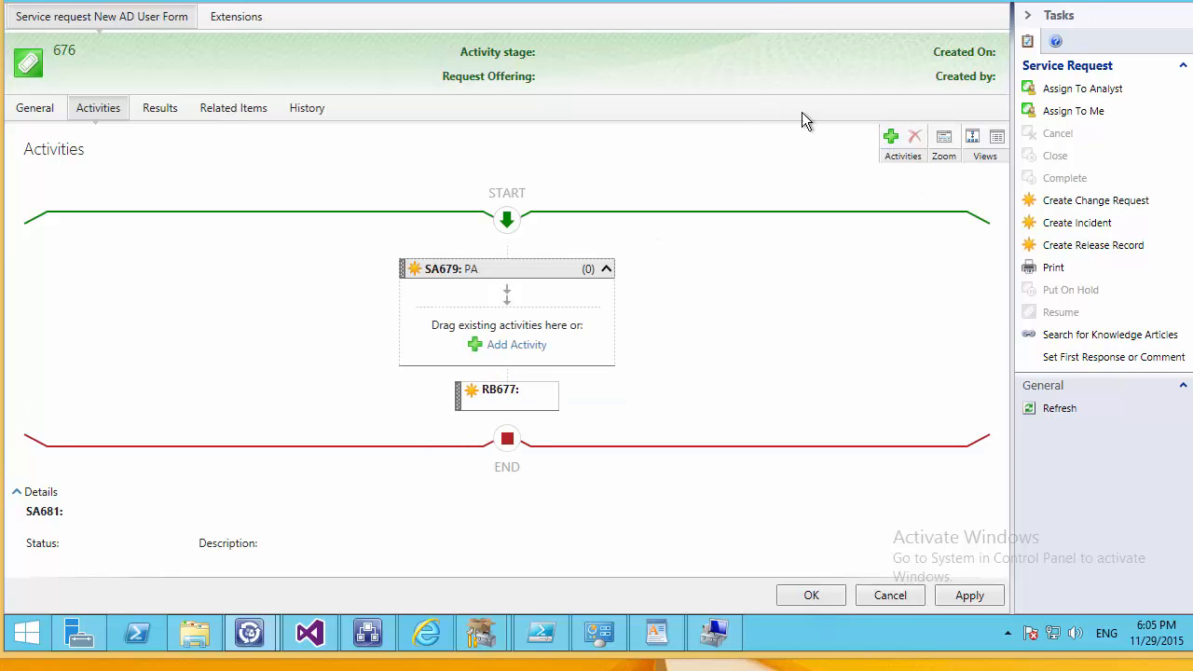
Add a sequential activity titled Manager, move RB677 after it, and save the template.
click(891, 138)
click(136, 115)
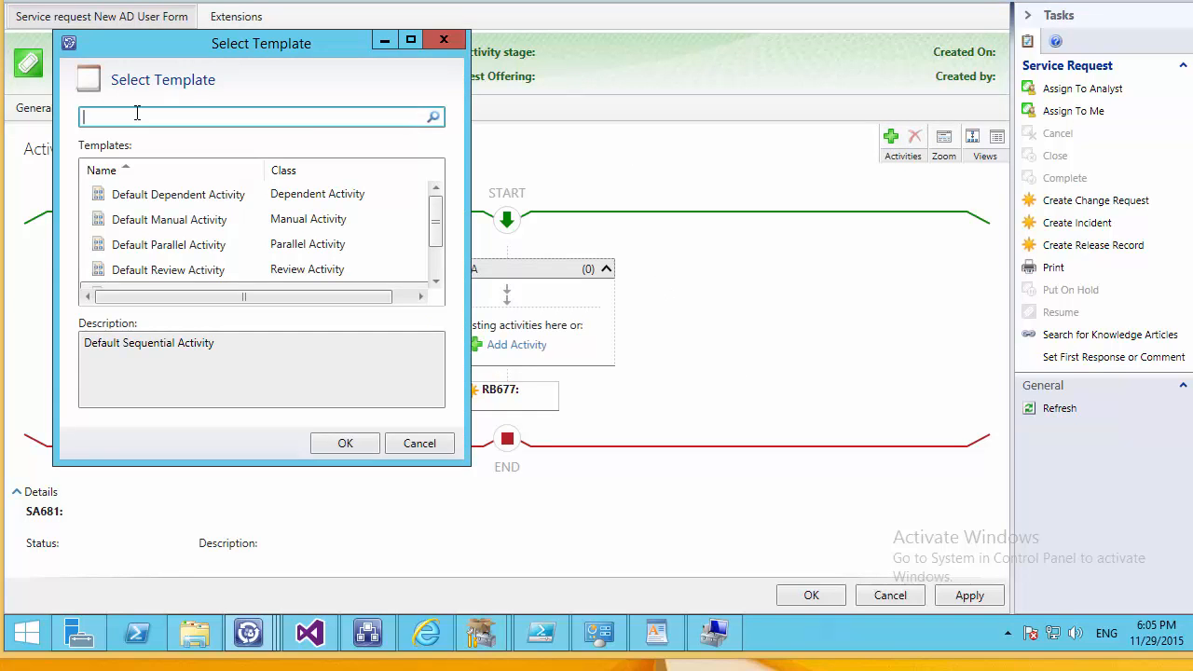
scroll(221, 244, down, 1)
double_click(219, 244)
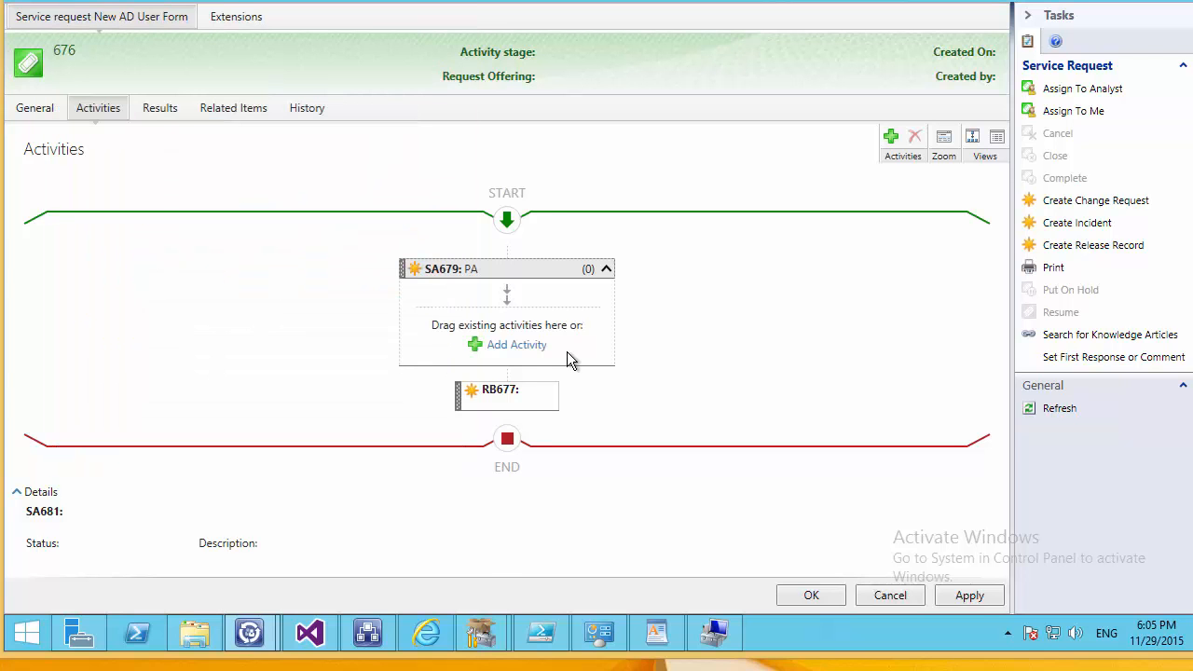
text(Manager)
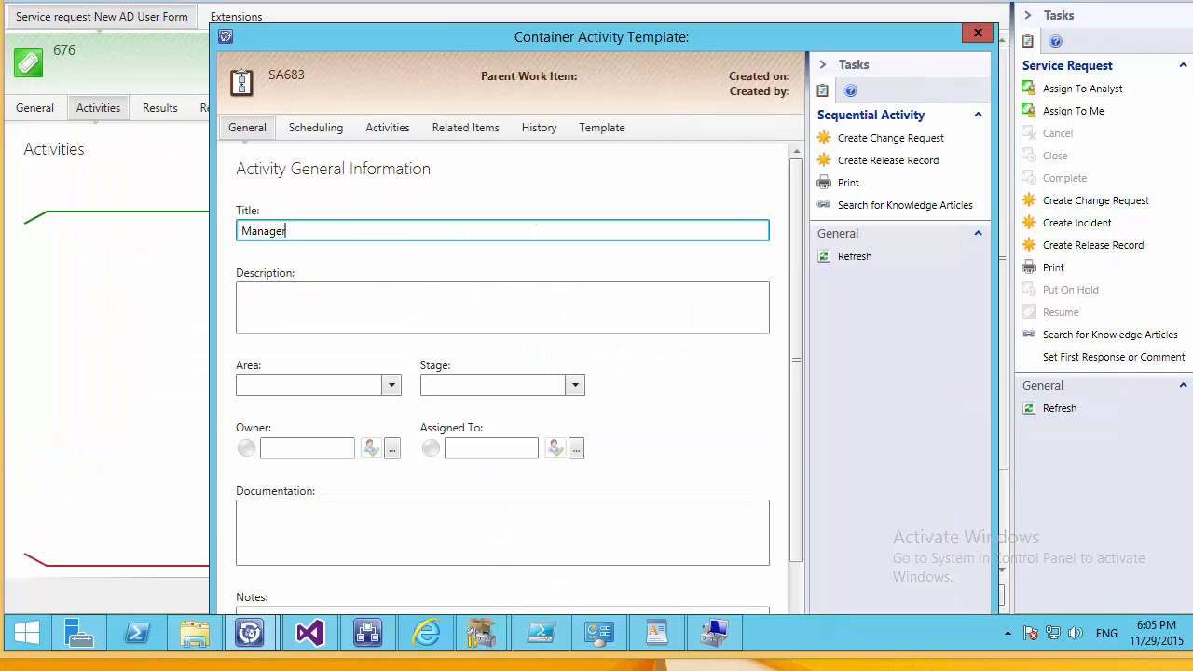
drag(509, 0, 506, 0)
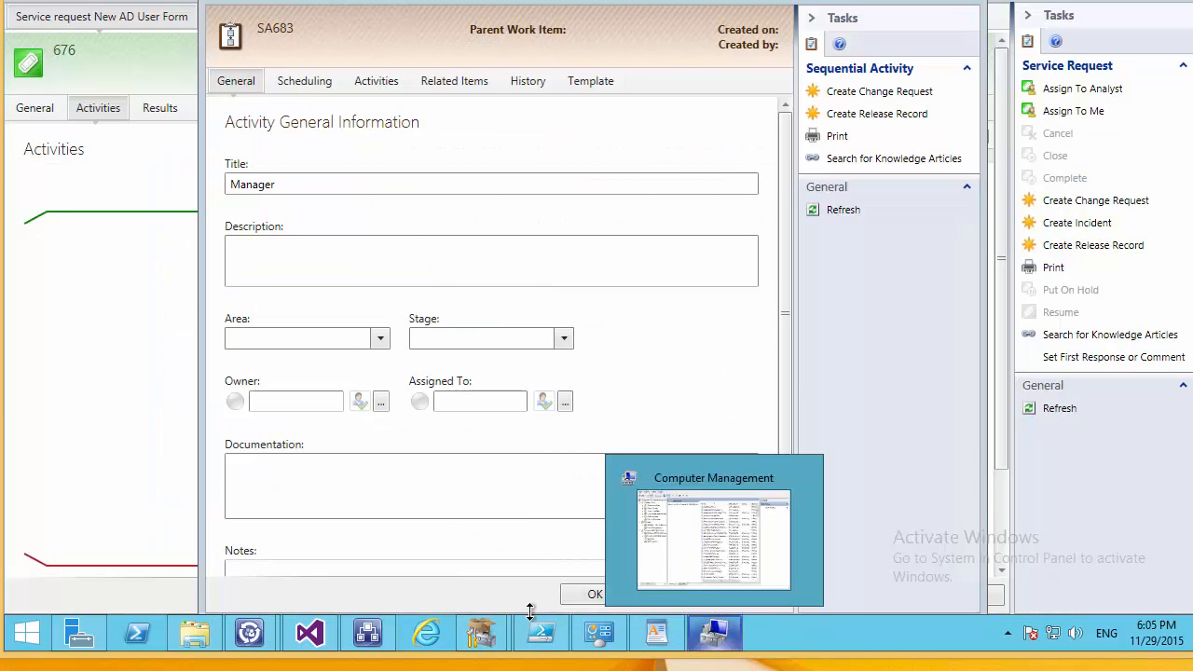
click(573, 601)
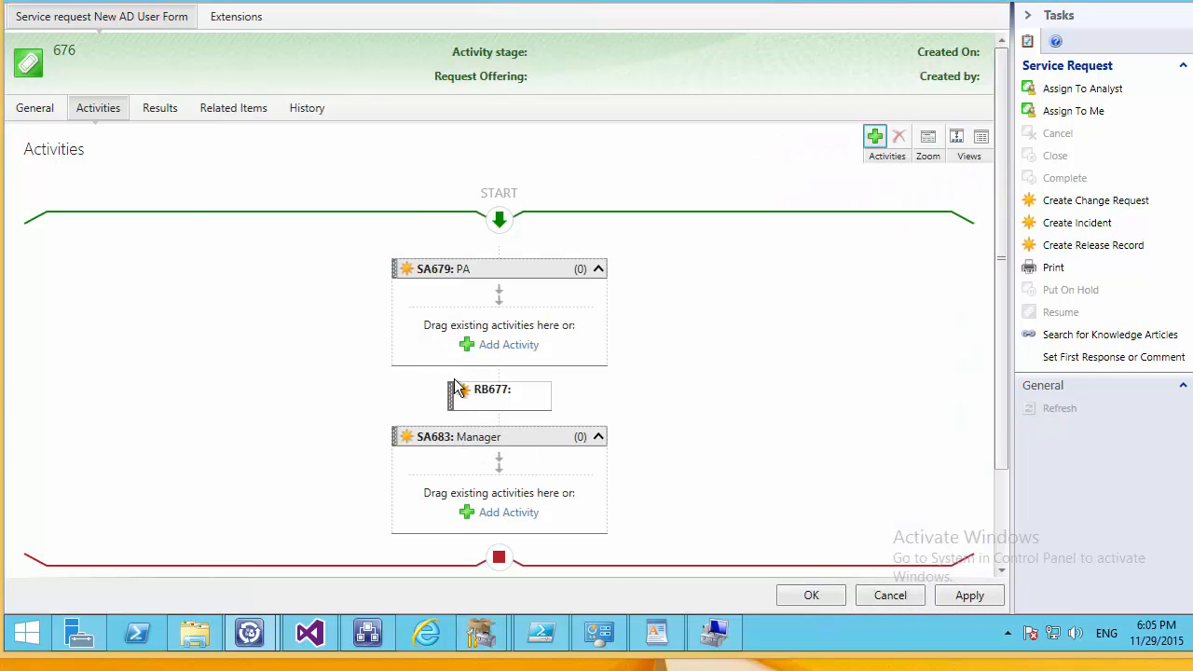
drag(453, 406, 456, 545)
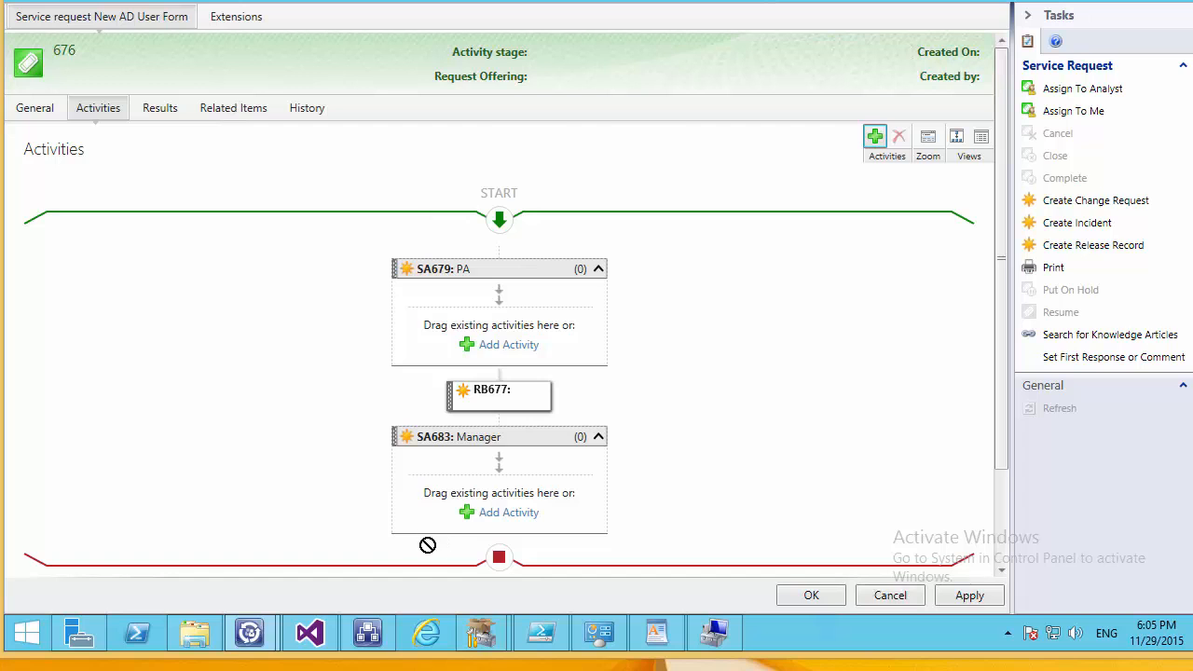
drag(430, 555, 390, 526)
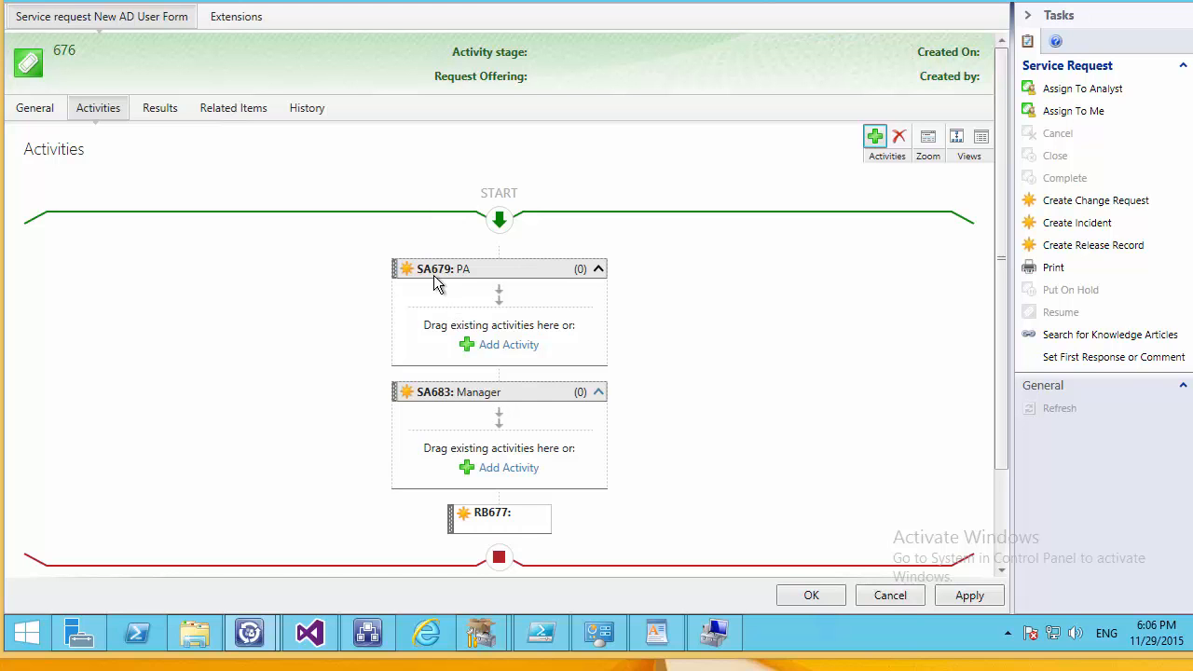
click(810, 596)
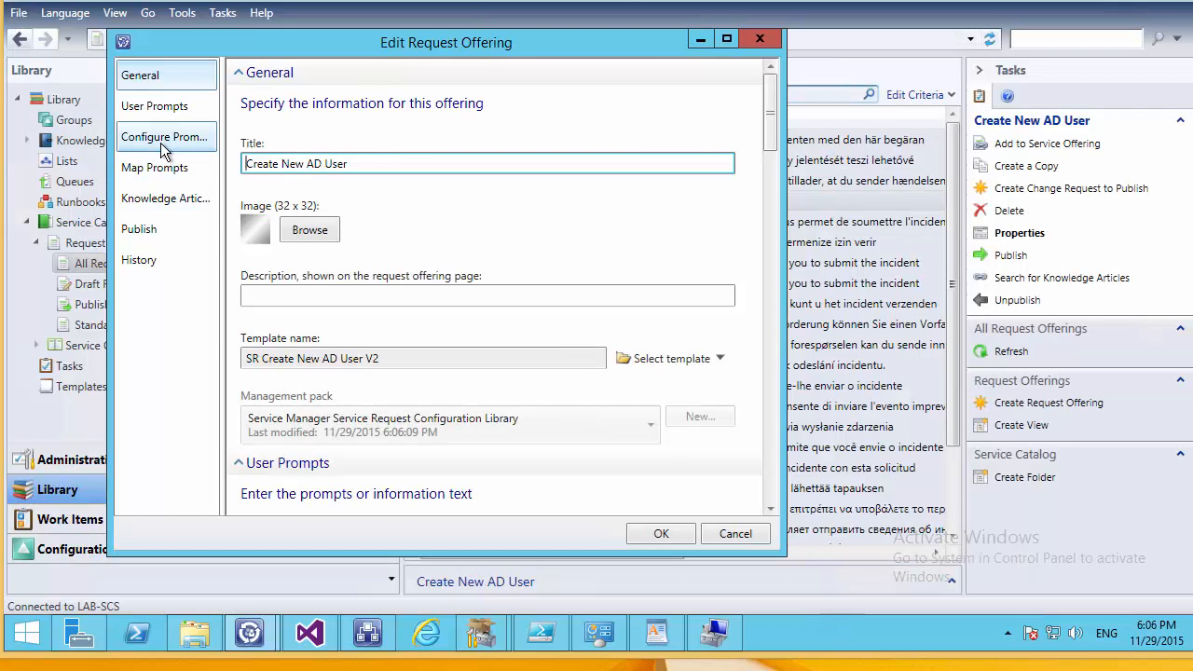
Make the Manager prompt relate the chosen users to the Manager activity.
click(161, 136)
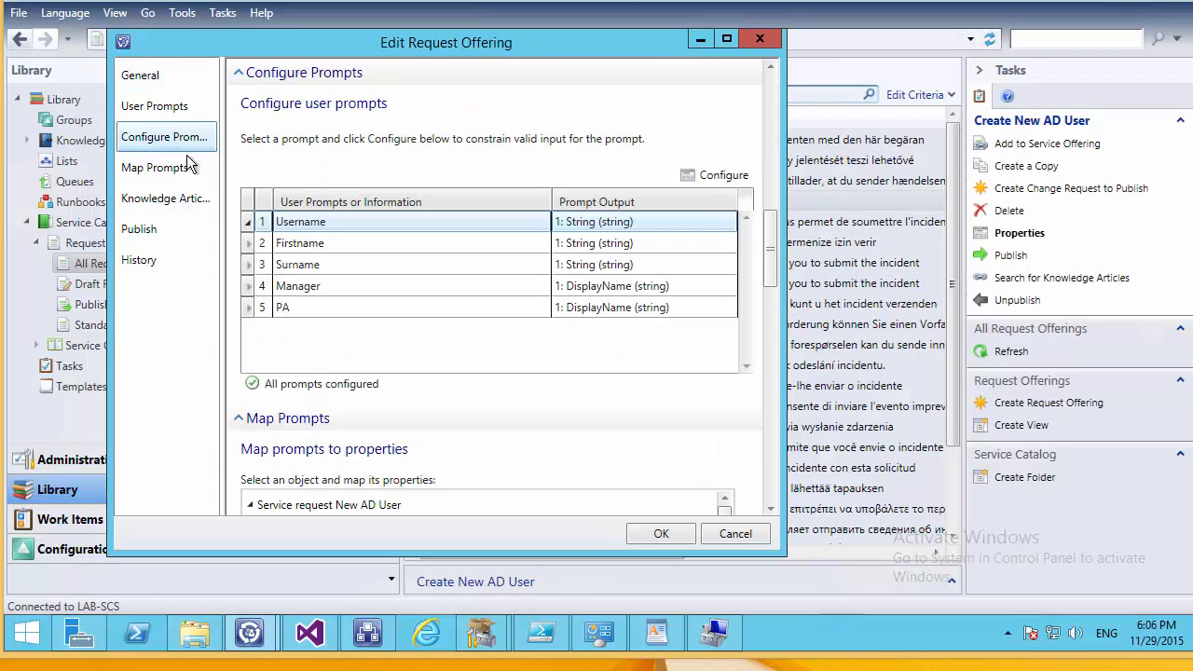
click(390, 285)
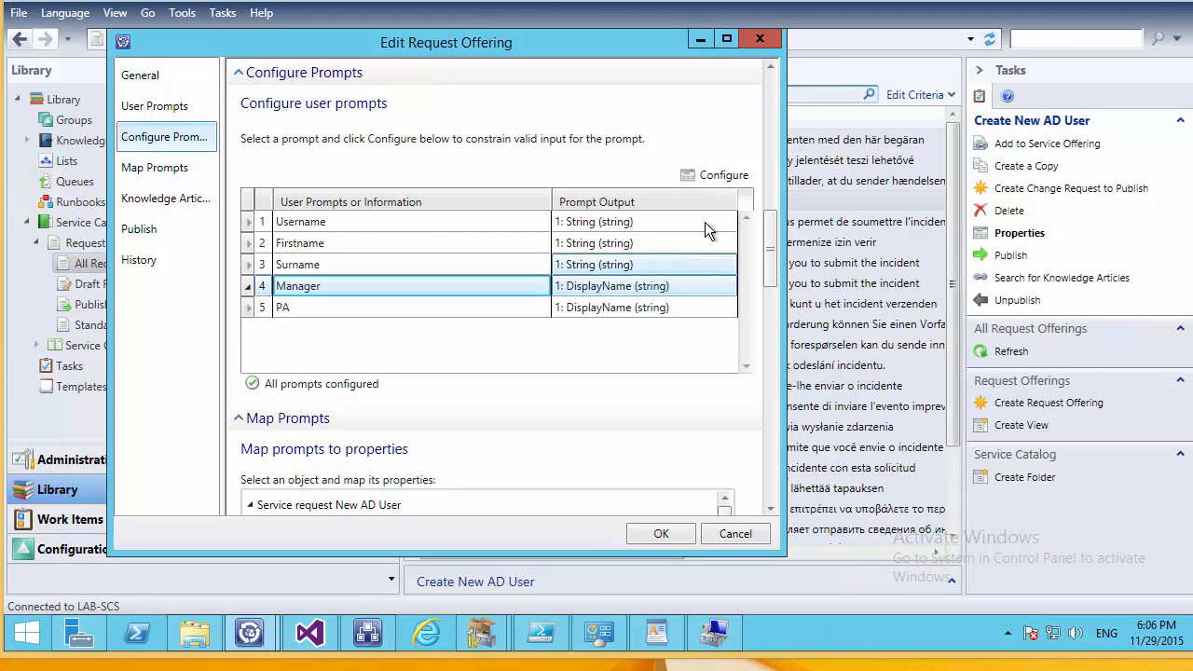
click(720, 177)
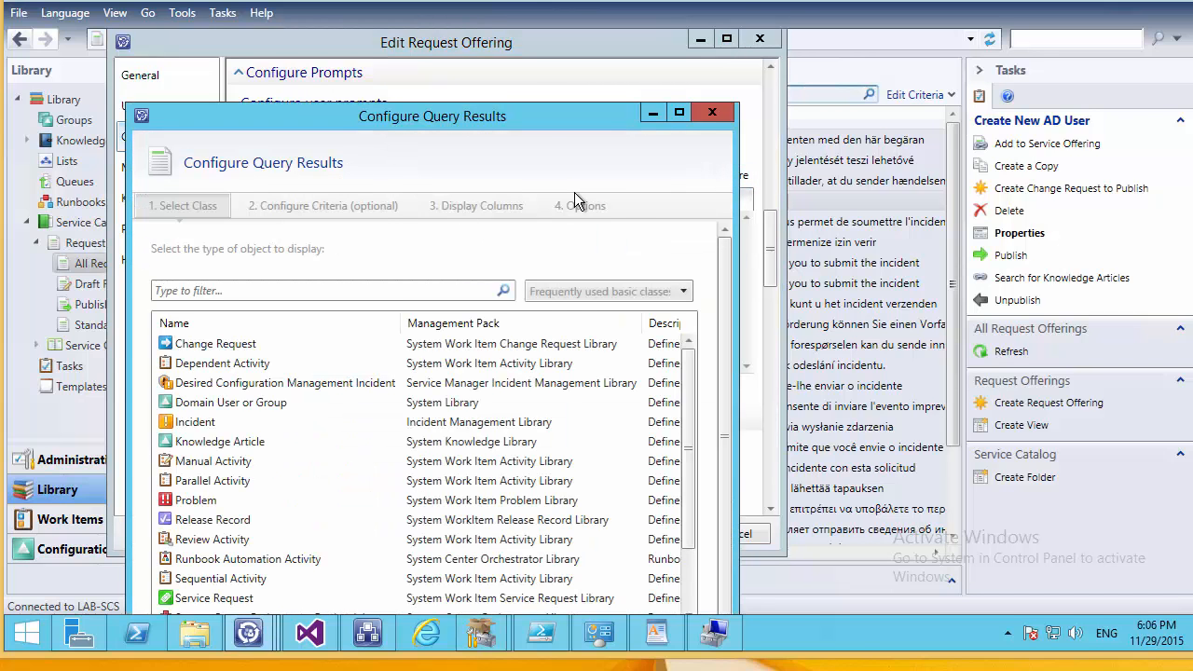
drag(520, 116, 524, 18)
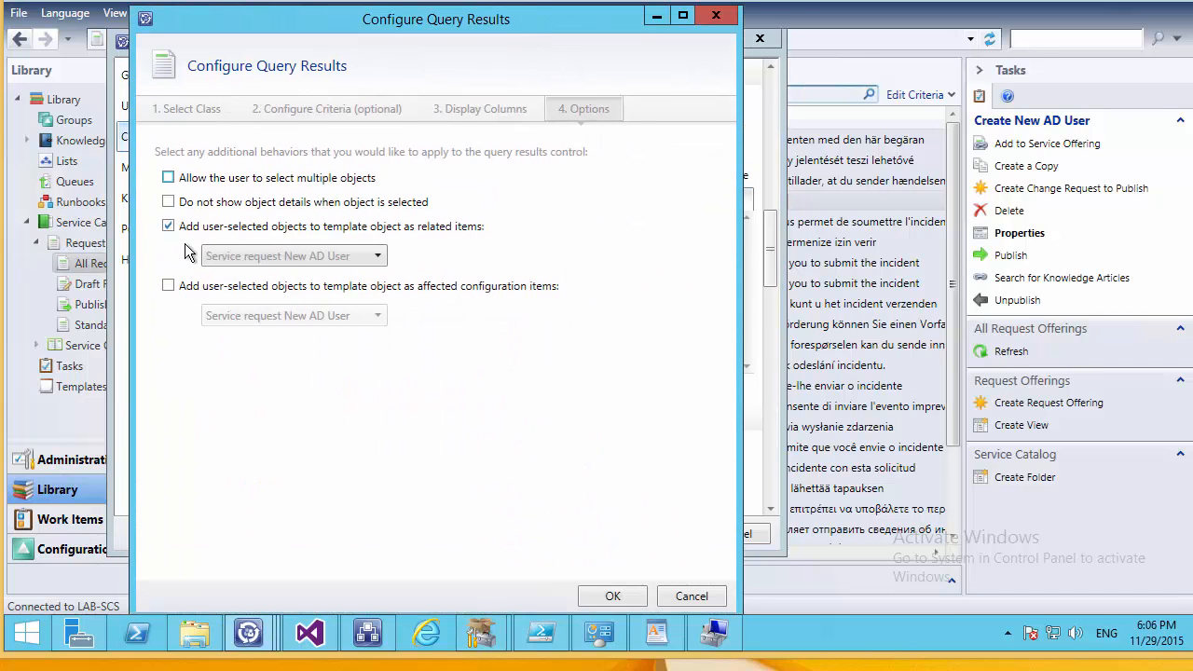
click(297, 256)
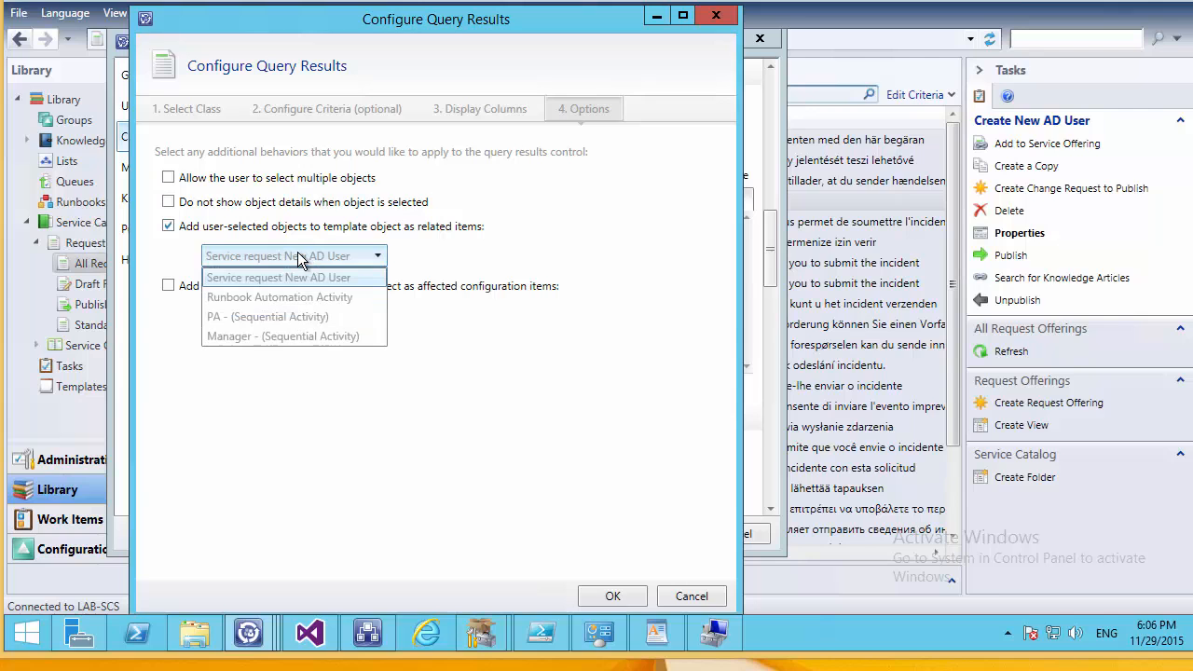
click(270, 337)
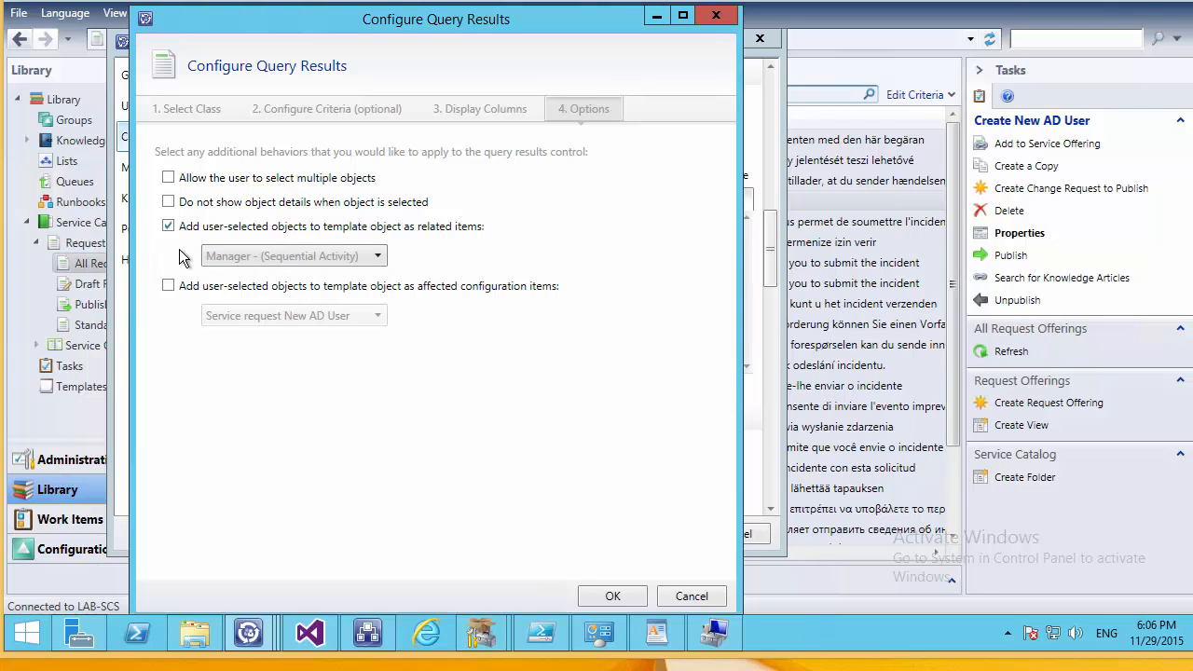
click(605, 593)
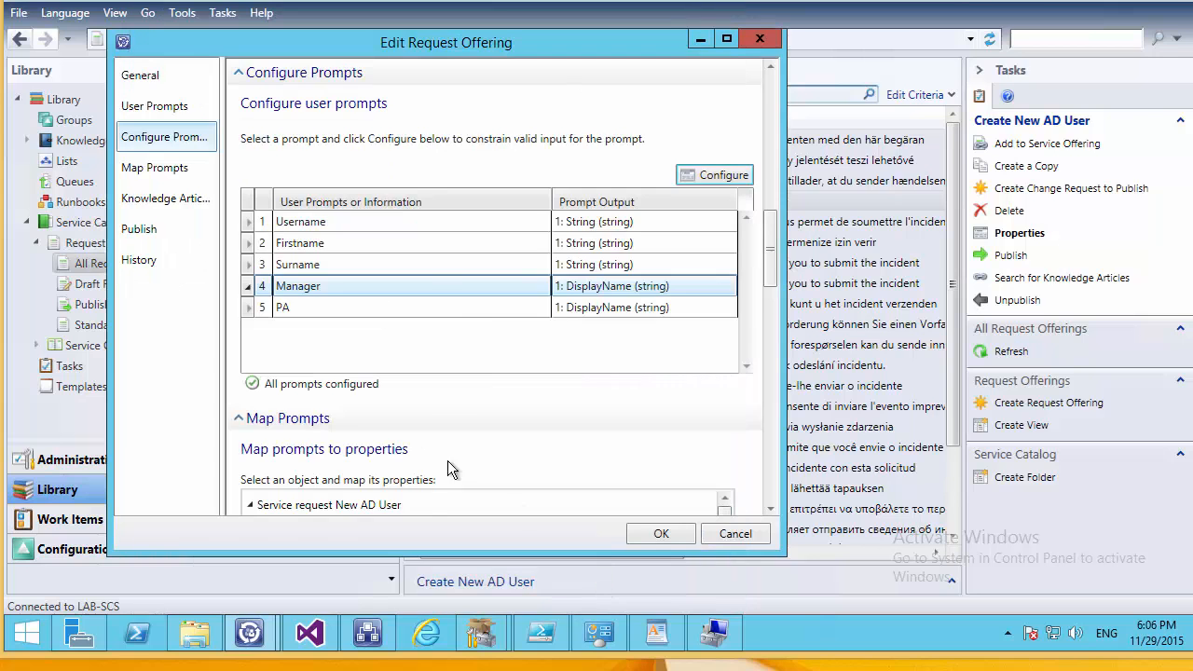
Make the PA prompt relate chosen users to the PA activity instead of affected items.
click(484, 313)
click(715, 174)
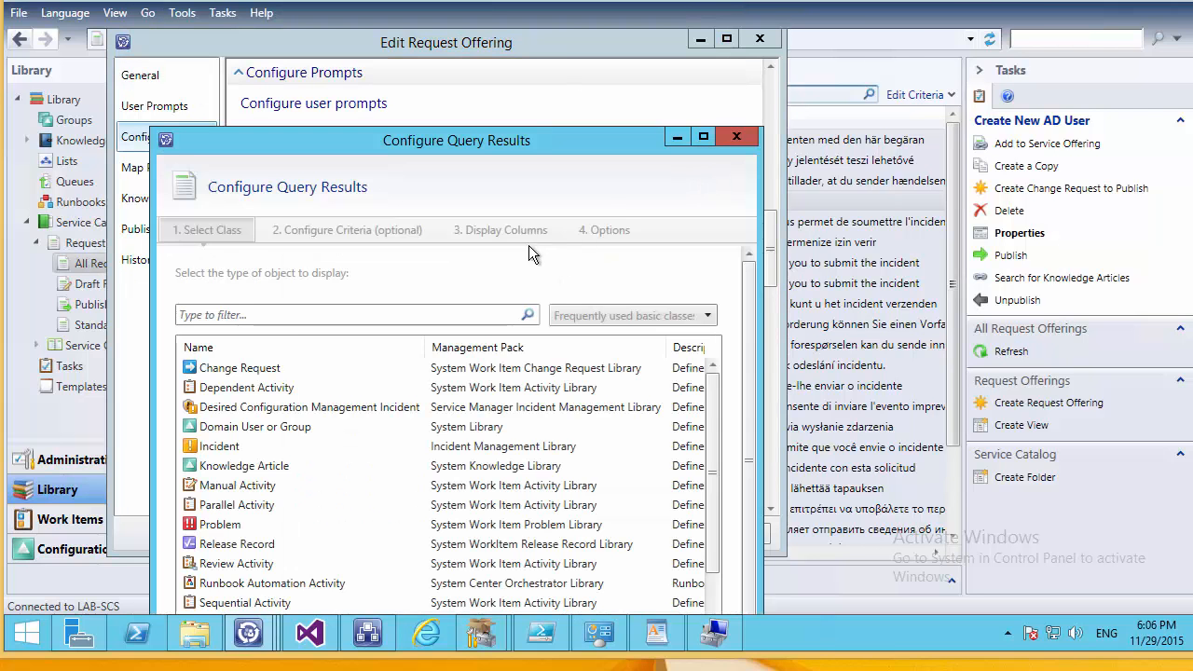
click(606, 229)
drag(524, 140, 519, 97)
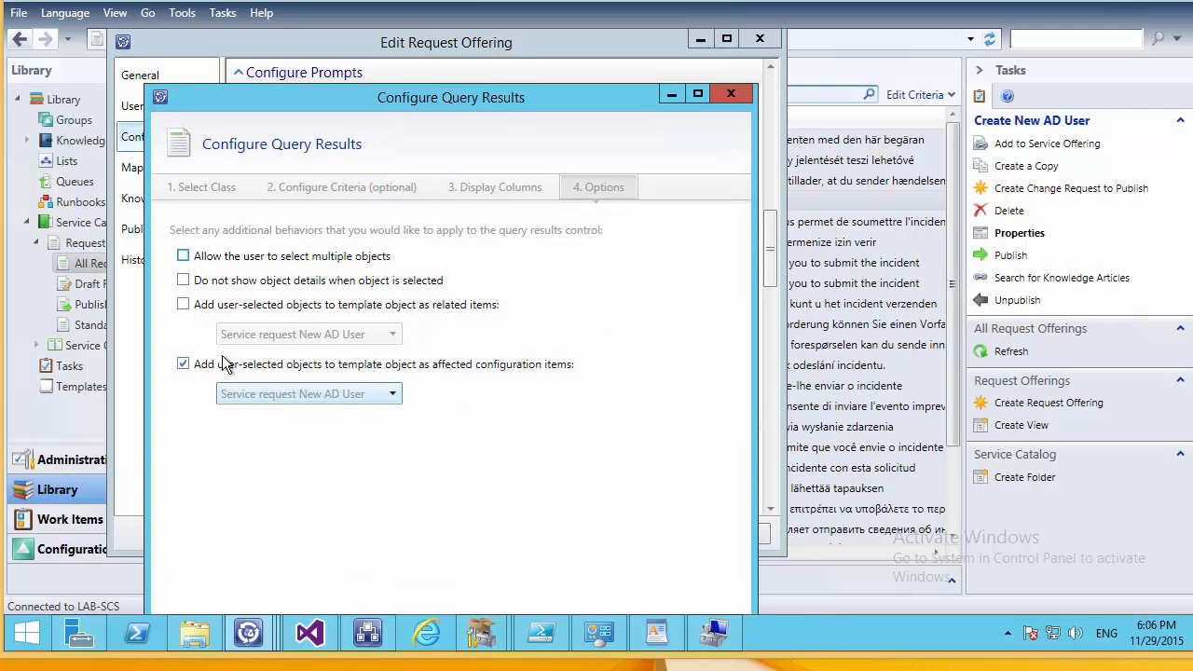
click(183, 305)
click(292, 333)
click(186, 361)
click(186, 362)
click(338, 341)
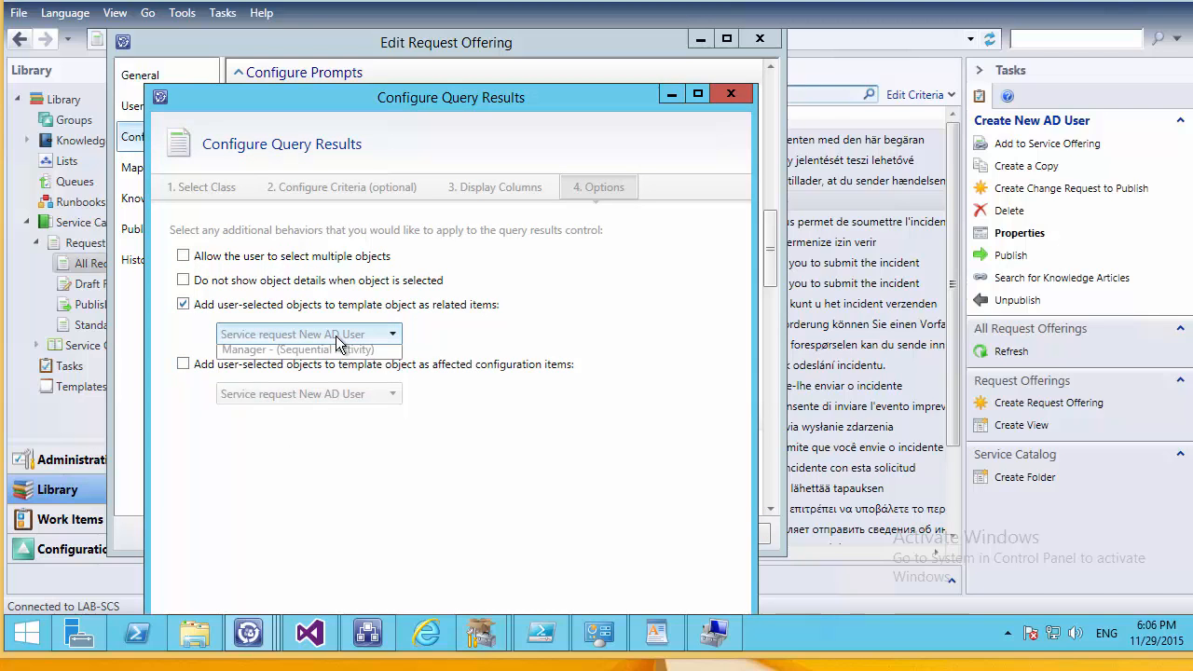
click(289, 397)
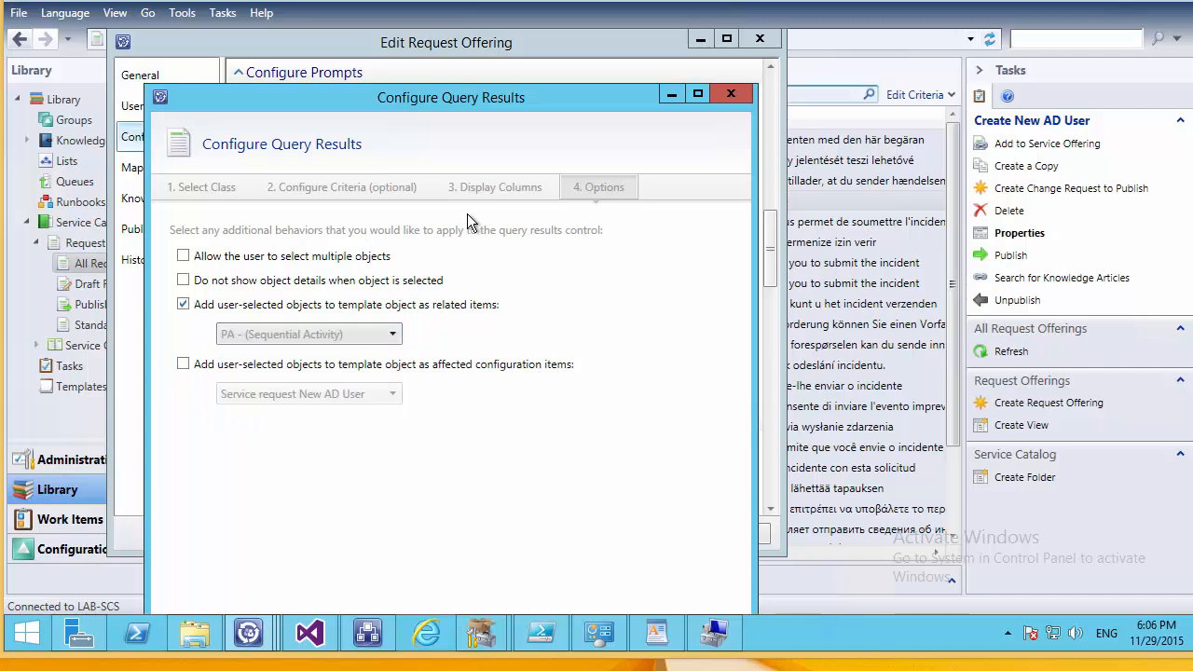
double_click(457, 86)
click(611, 585)
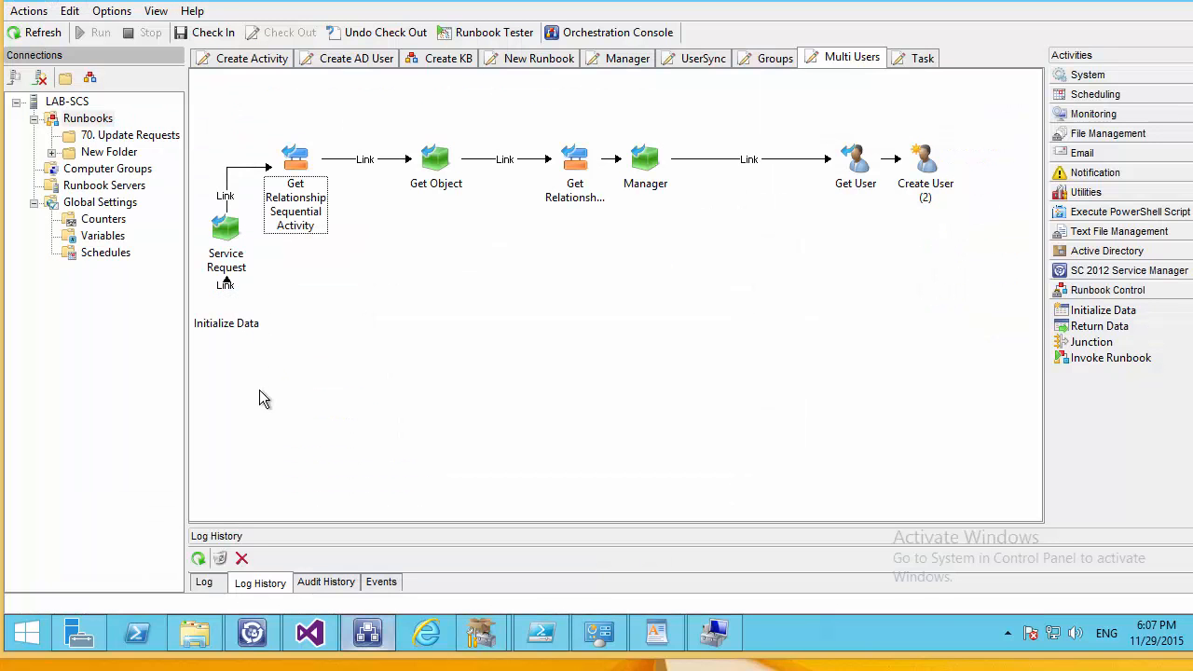
drag(227, 323, 249, 356)
double_click(240, 372)
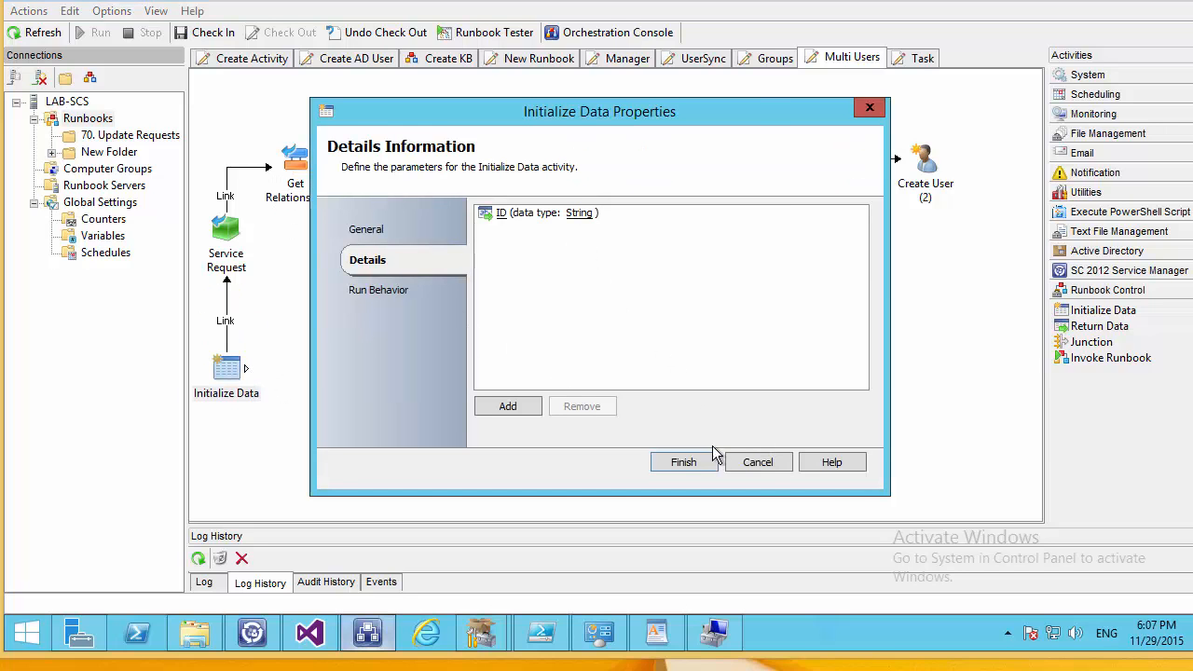
click(743, 457)
double_click(240, 251)
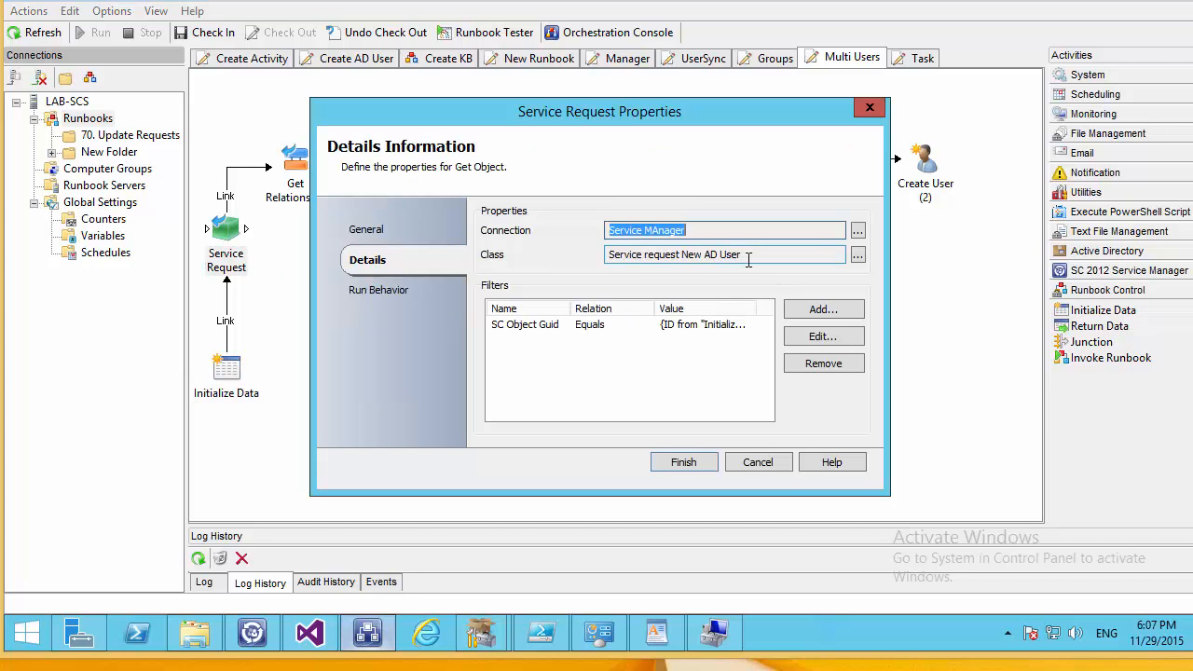
drag(747, 260, 599, 286)
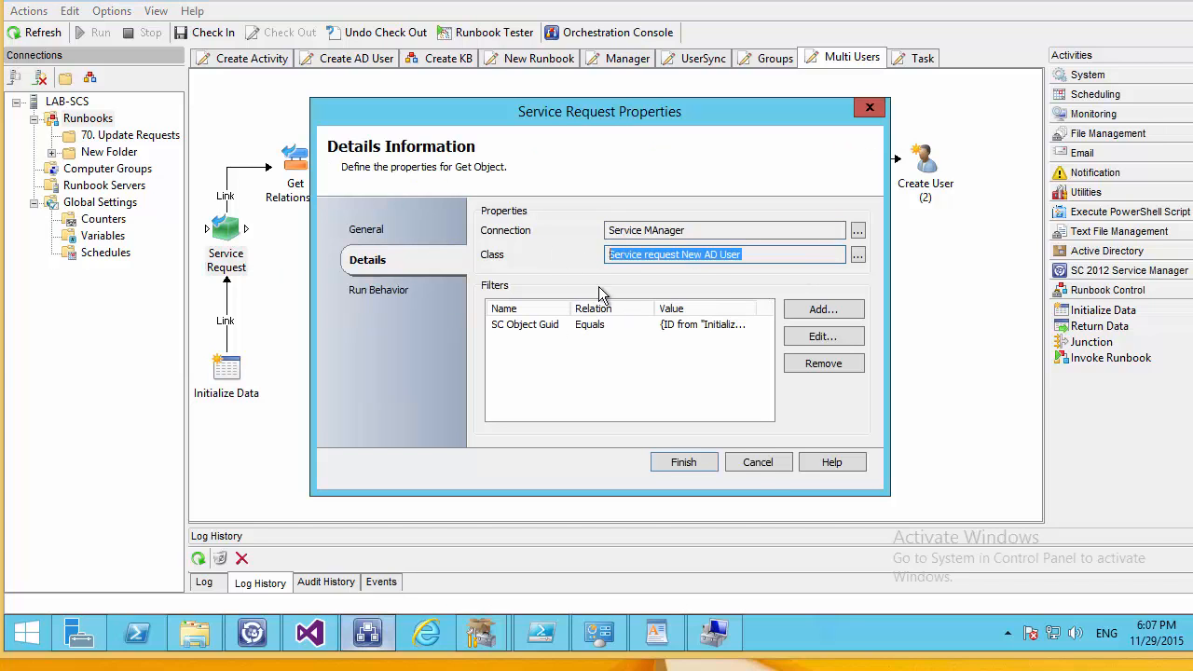
click(754, 463)
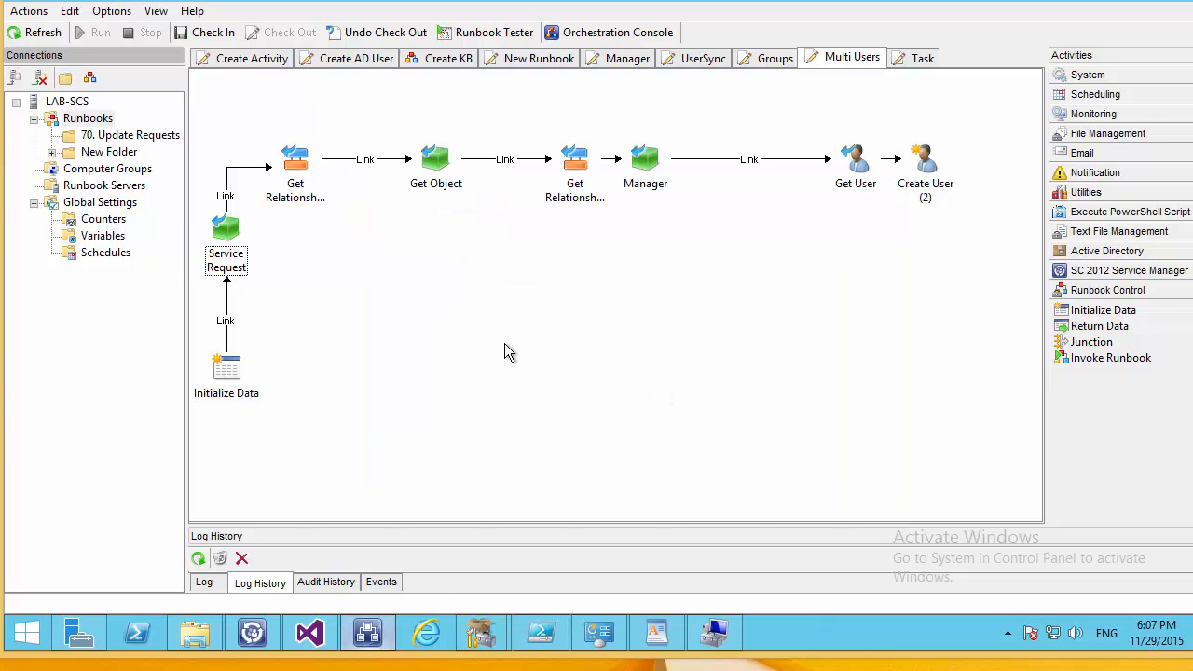
double_click(295, 168)
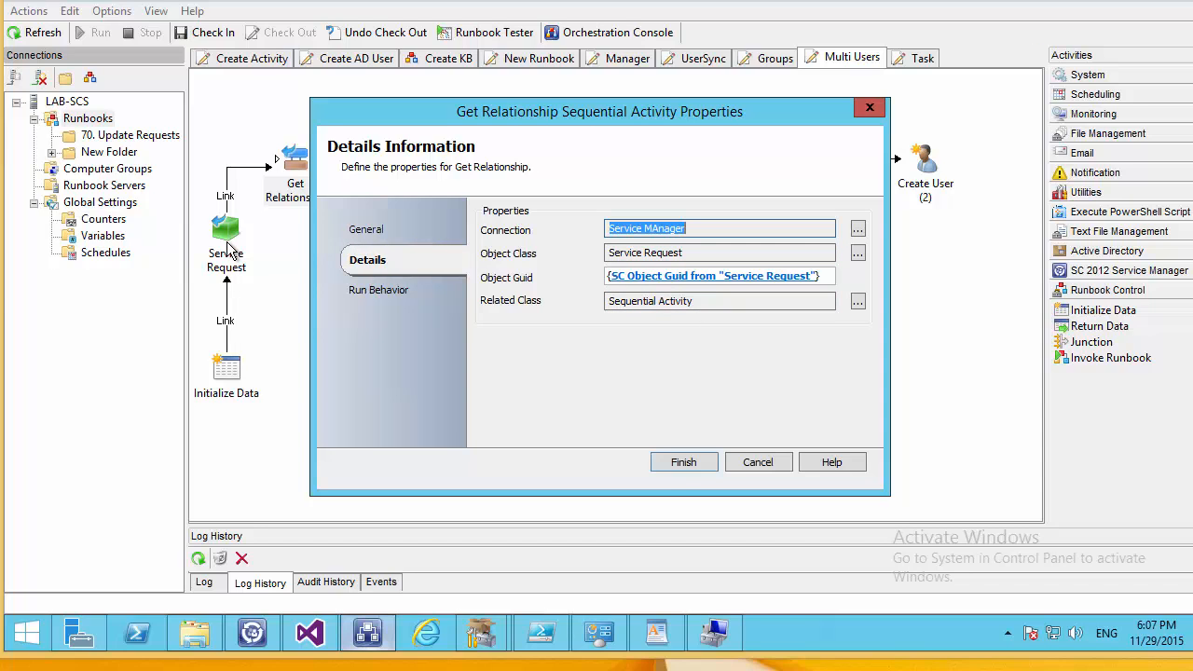
click(680, 463)
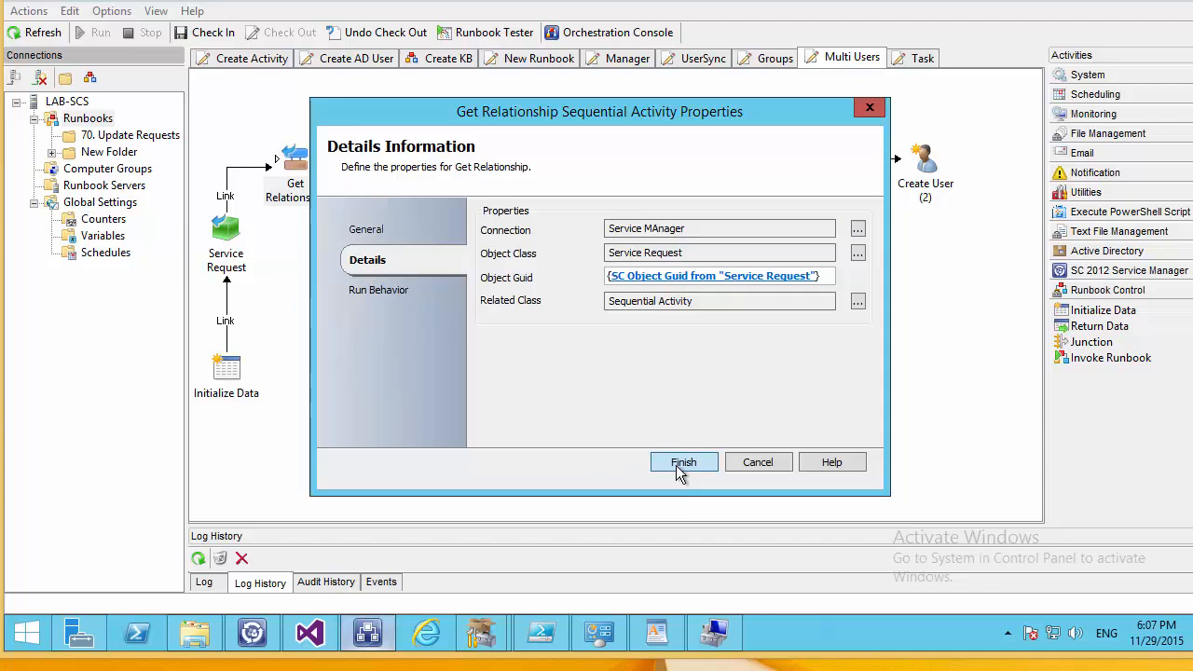
double_click(431, 165)
drag(722, 256, 574, 257)
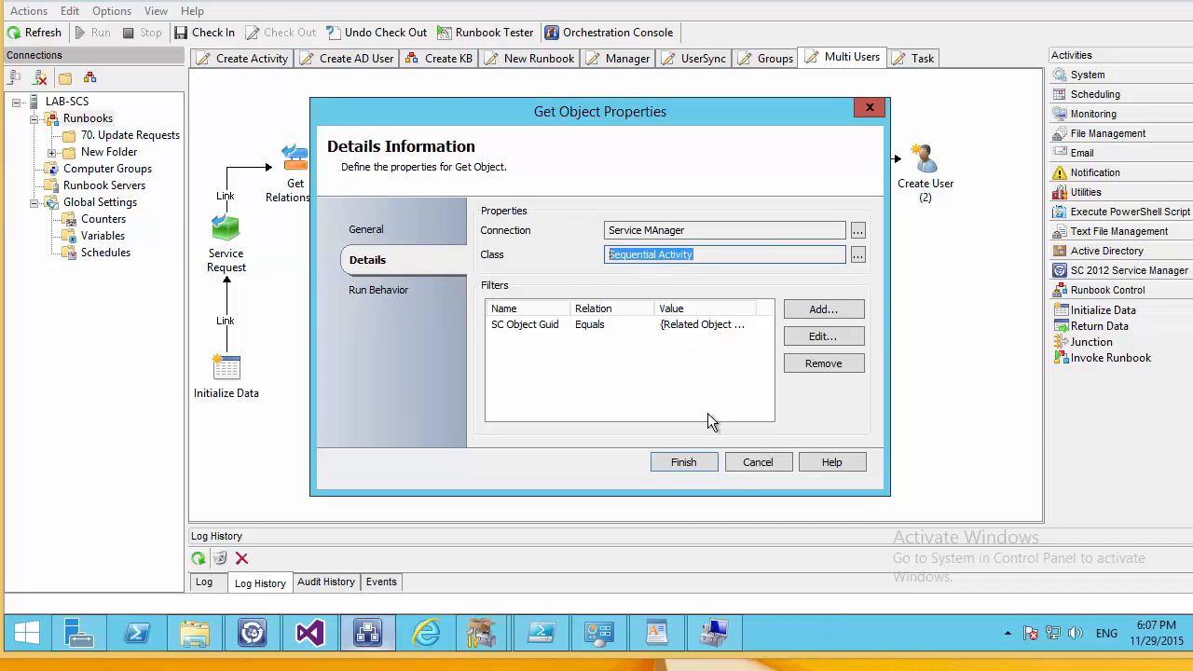
click(732, 466)
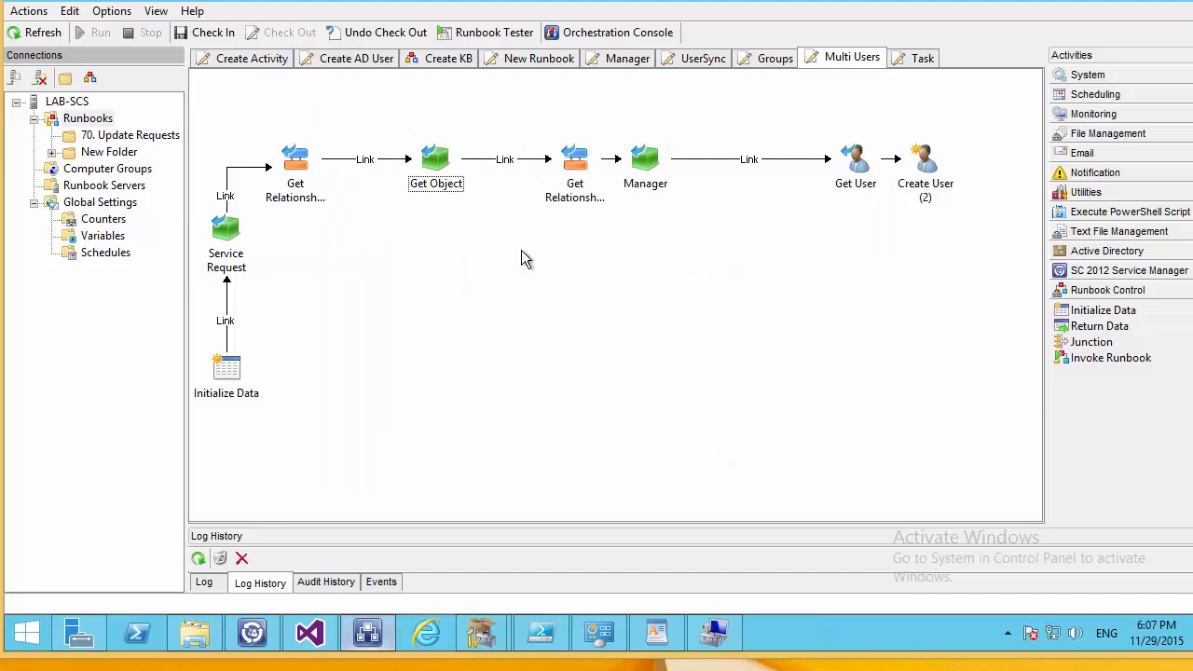
Rename the Get Object activity to 'Get SQ Activites'.
click(300, 161)
click(430, 182)
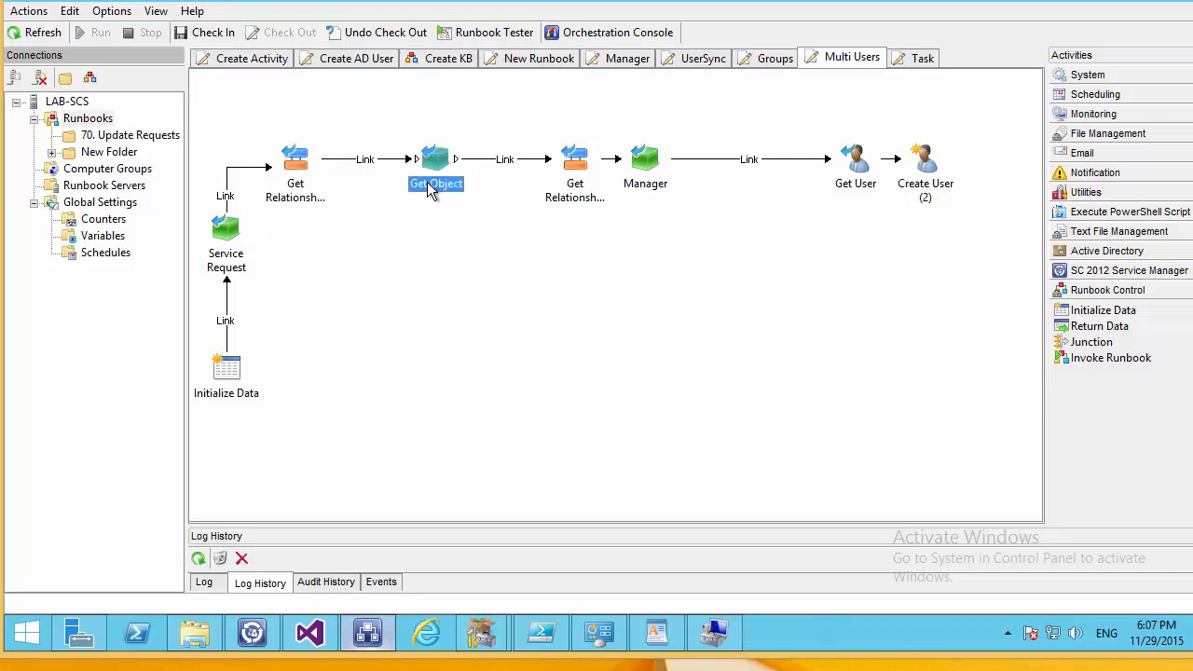
right_click(428, 184)
click(478, 195)
drag(431, 184, 539, 187)
text(S)
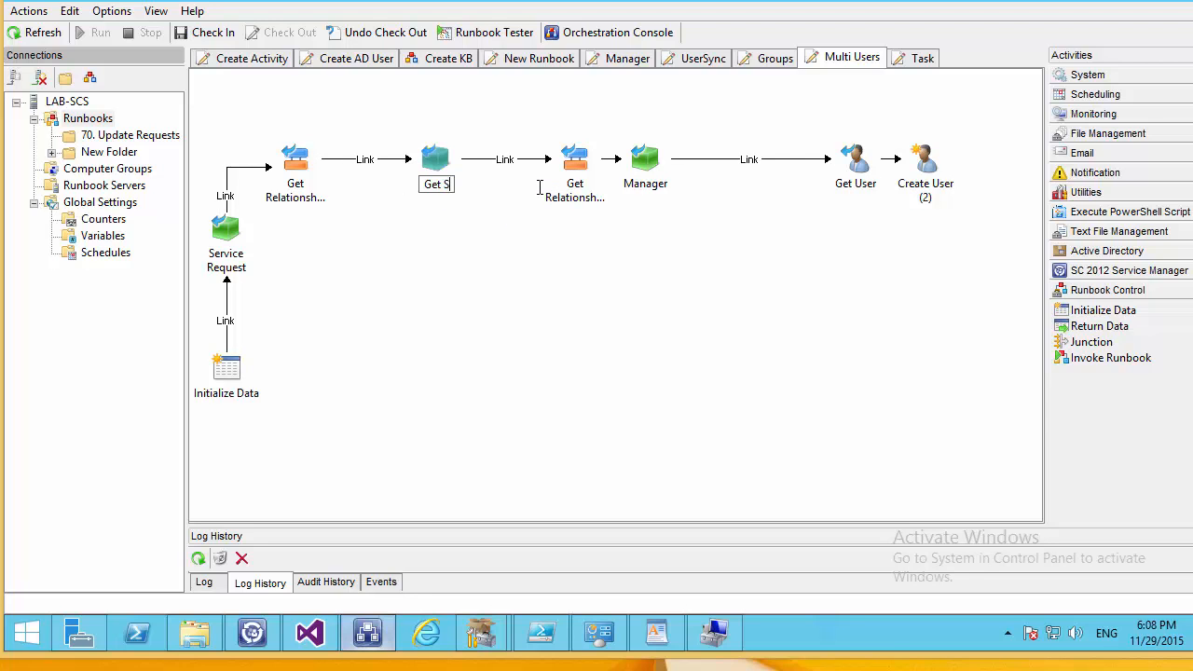
text(Q Activit)
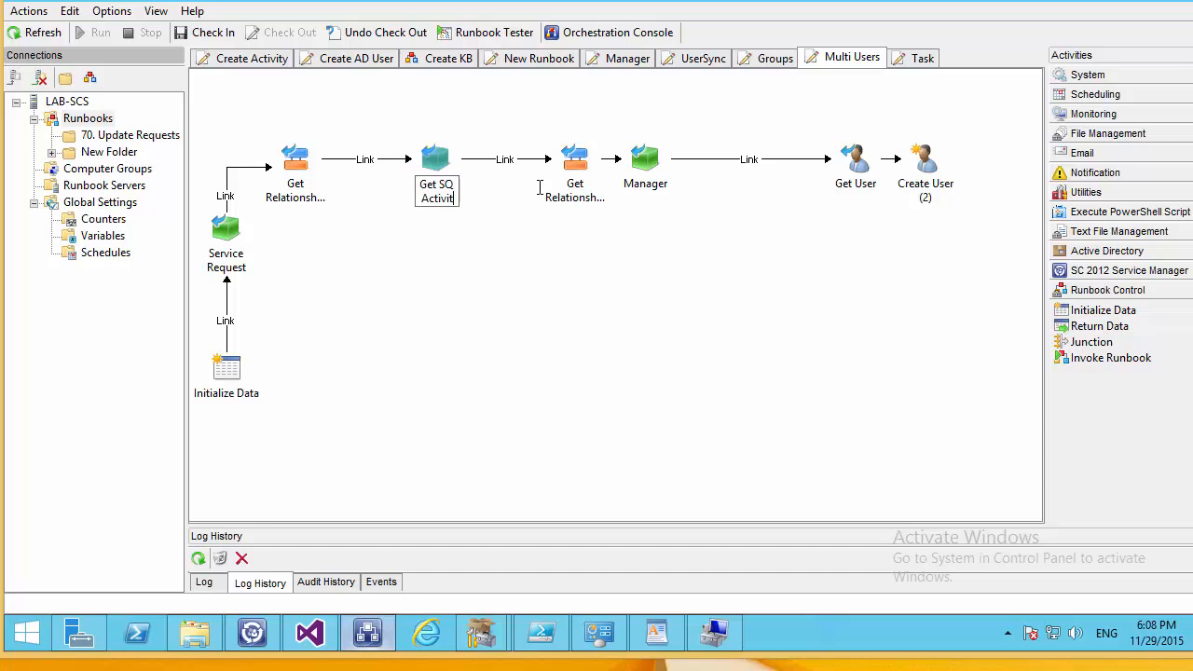
text(es)
key(Return)
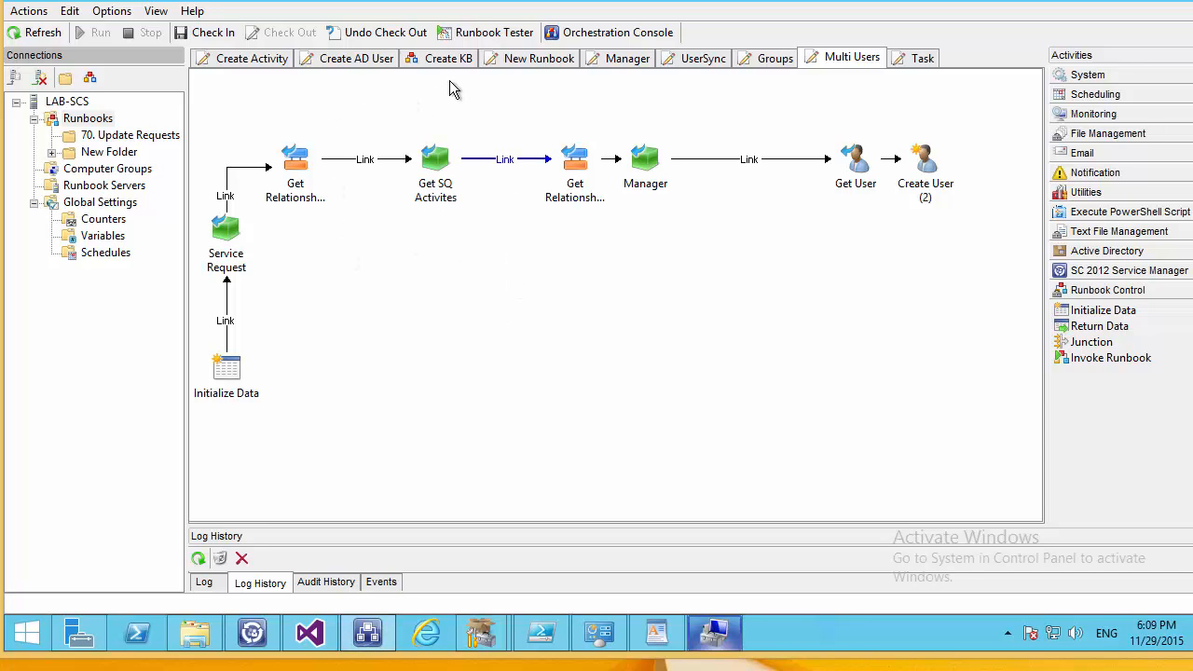
click(431, 213)
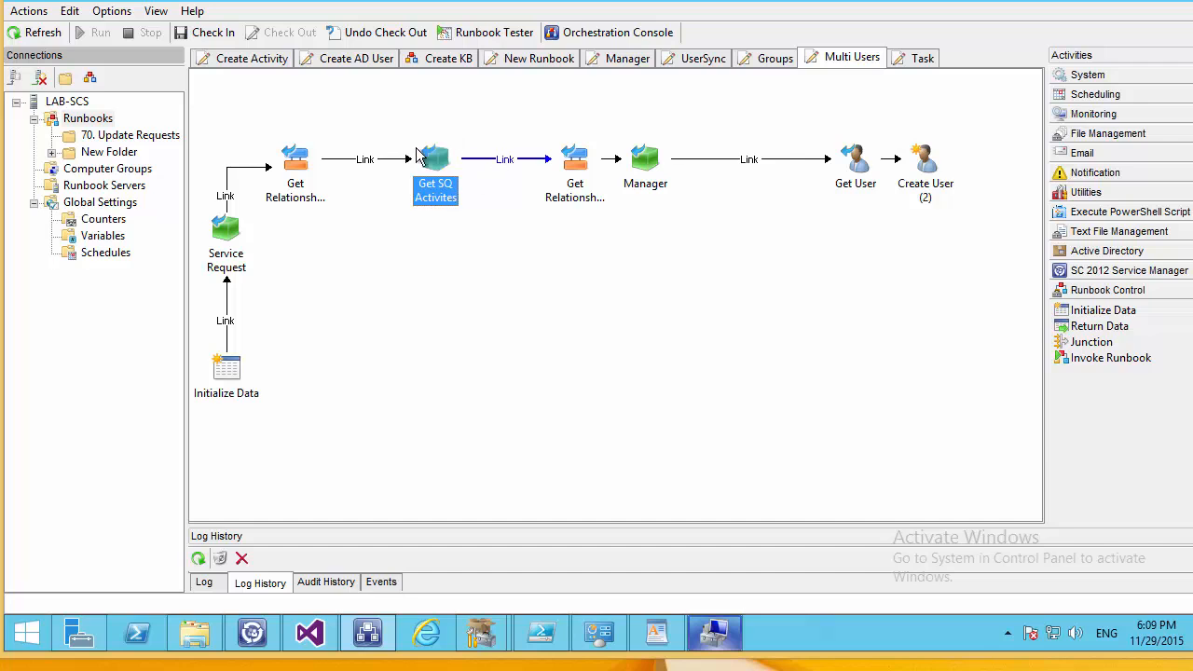
Add an exclude condition 'Title does not equal Manager' to the link after Get SQ Activites.
click(487, 157)
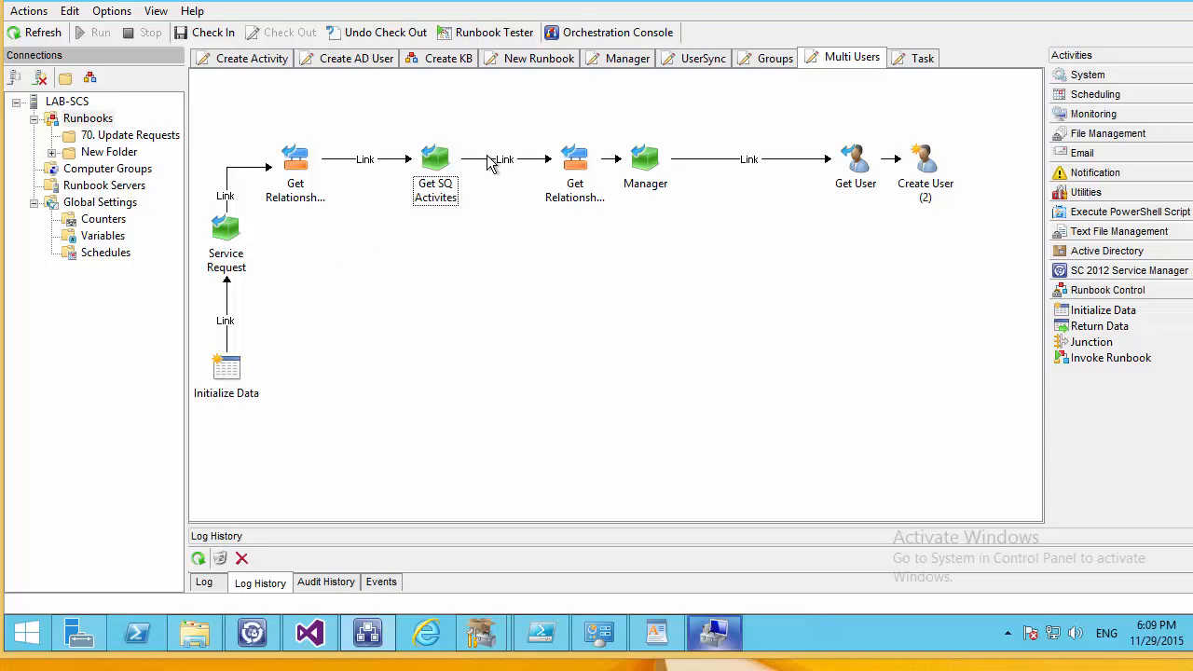
double_click(491, 169)
click(382, 292)
click(507, 411)
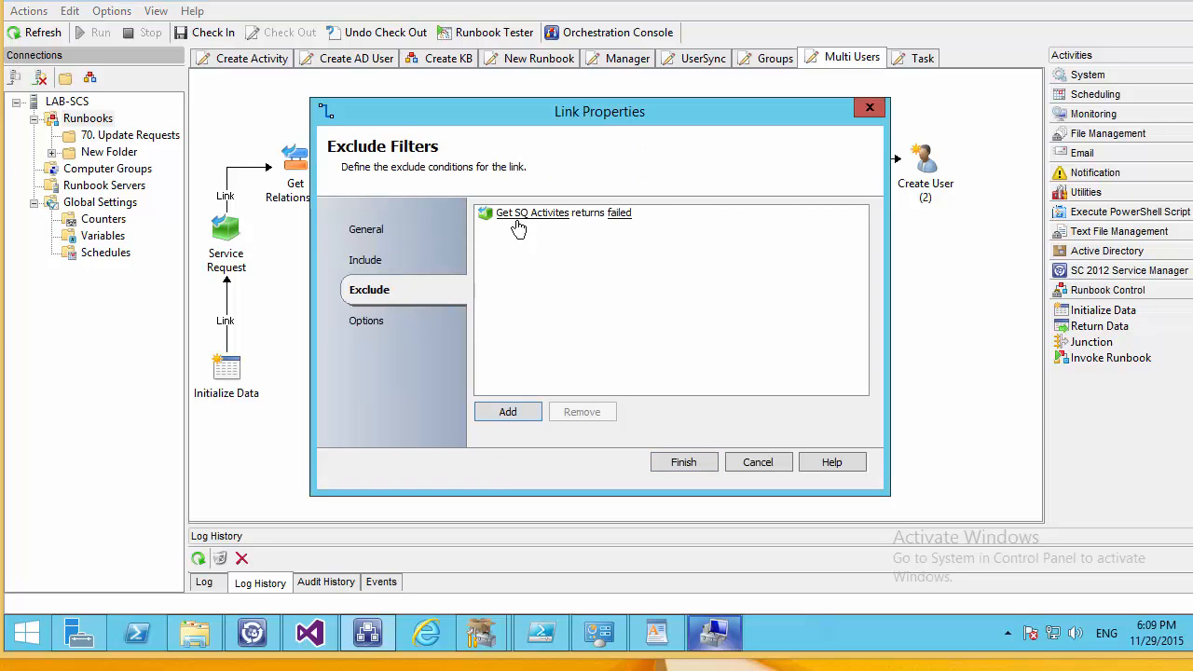
click(526, 213)
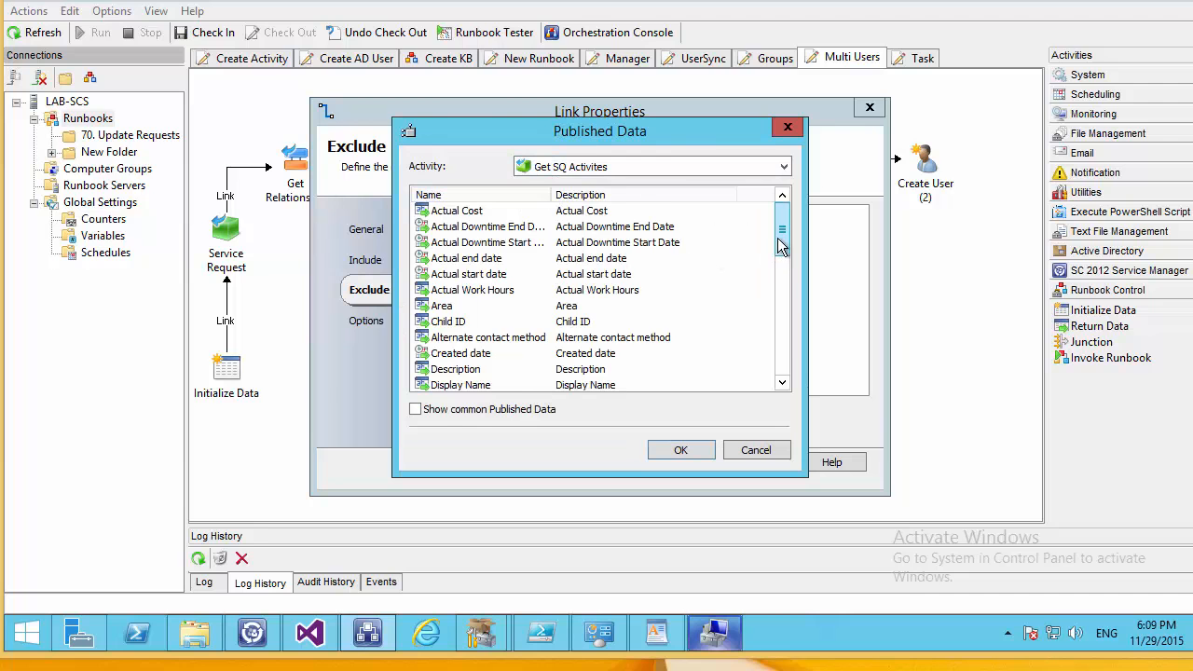
drag(785, 291, 783, 374)
click(444, 353)
click(680, 450)
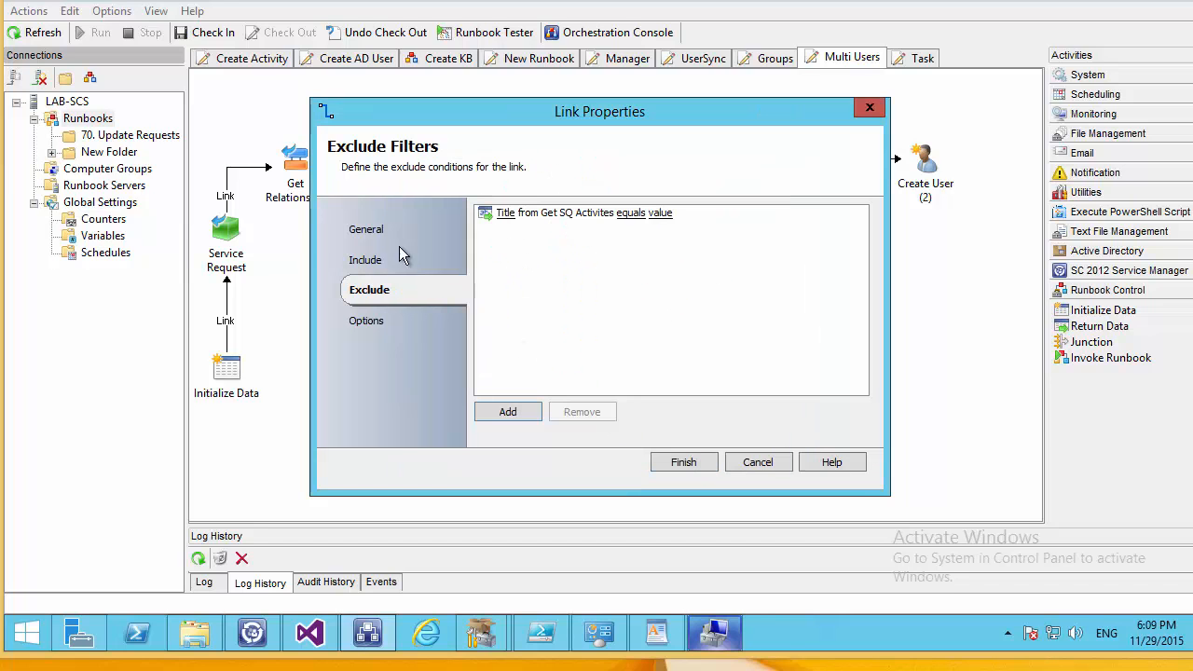
click(626, 215)
double_click(503, 334)
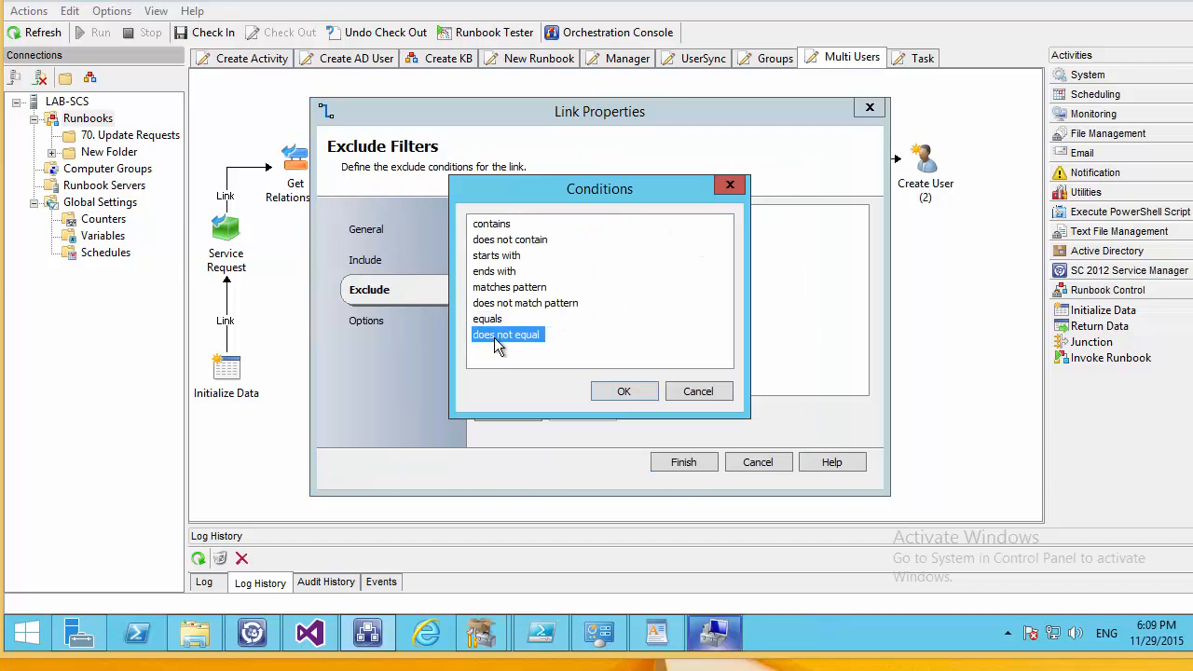
click(700, 214)
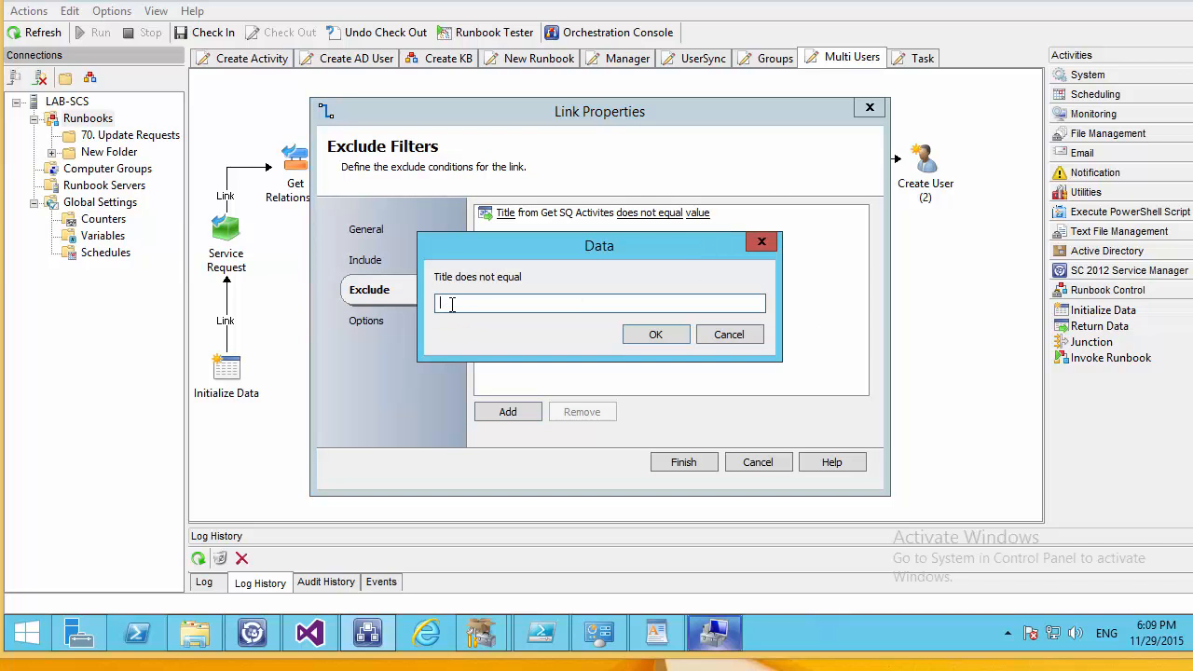
key(Return)
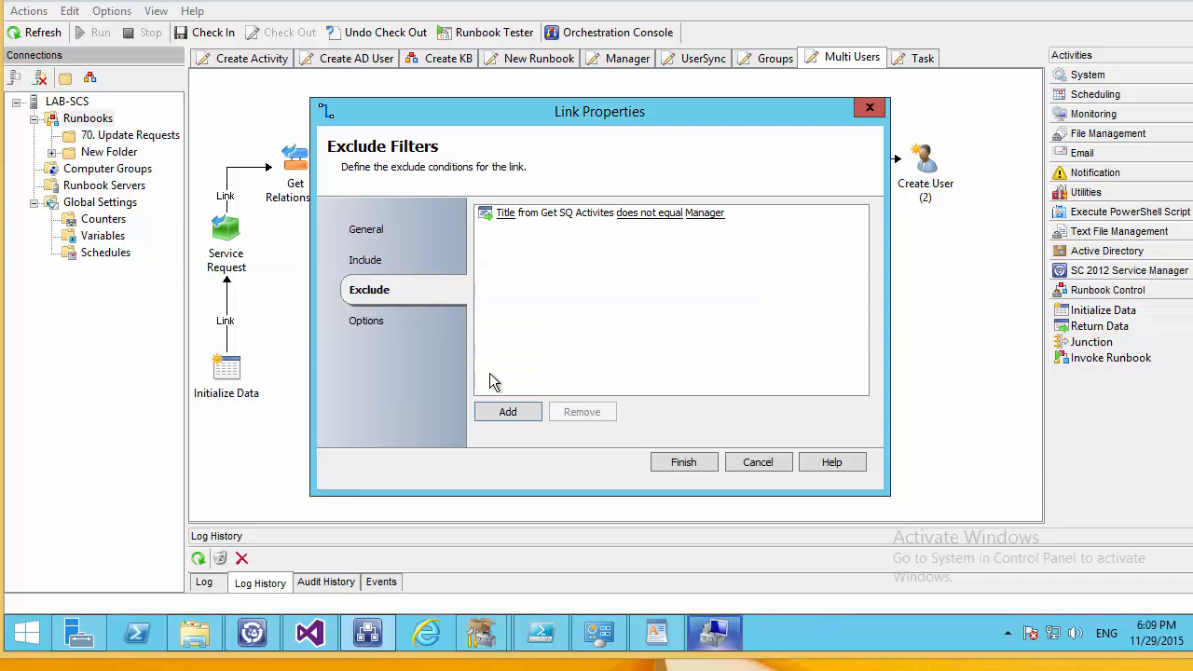
click(708, 463)
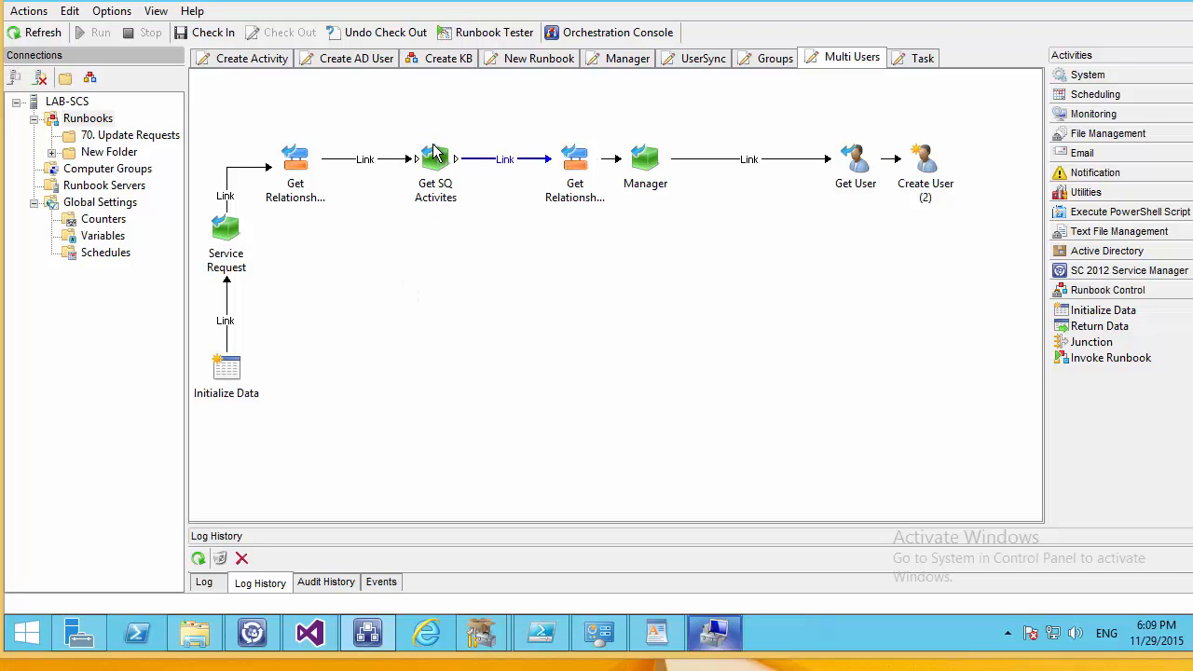
Review the Get Relationship (2) activity's settings without changing them.
click(430, 189)
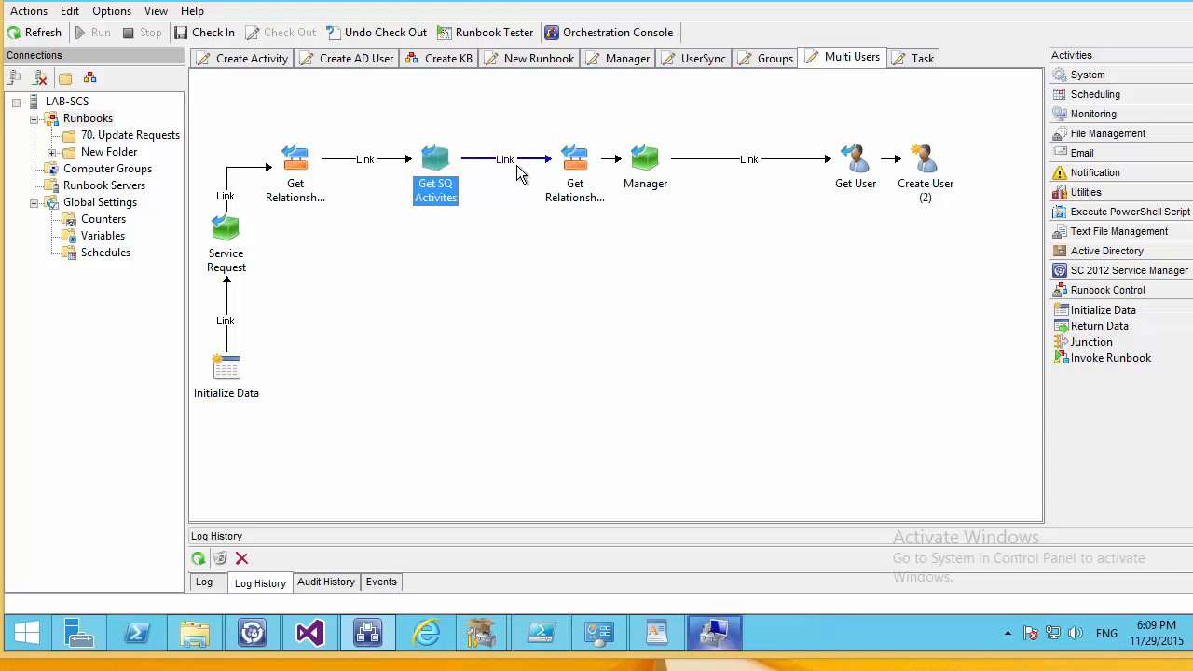
double_click(573, 171)
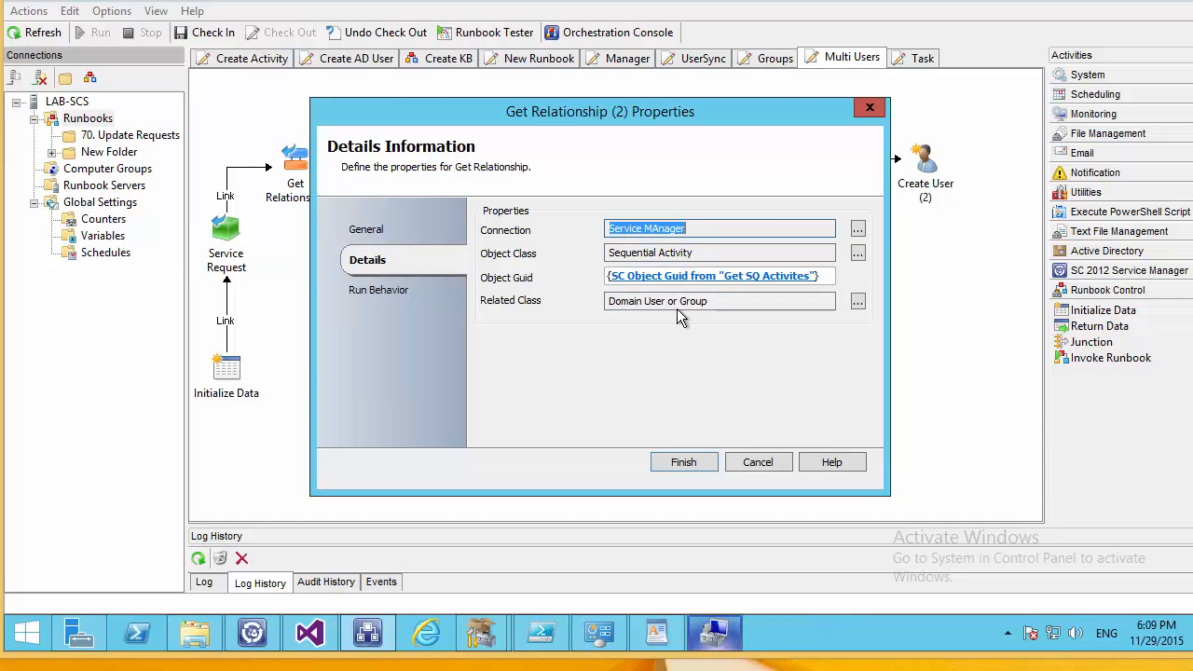
click(684, 463)
Inspect the link into Manager and the Manager activity's properties, leaving both unchanged.
double_click(613, 160)
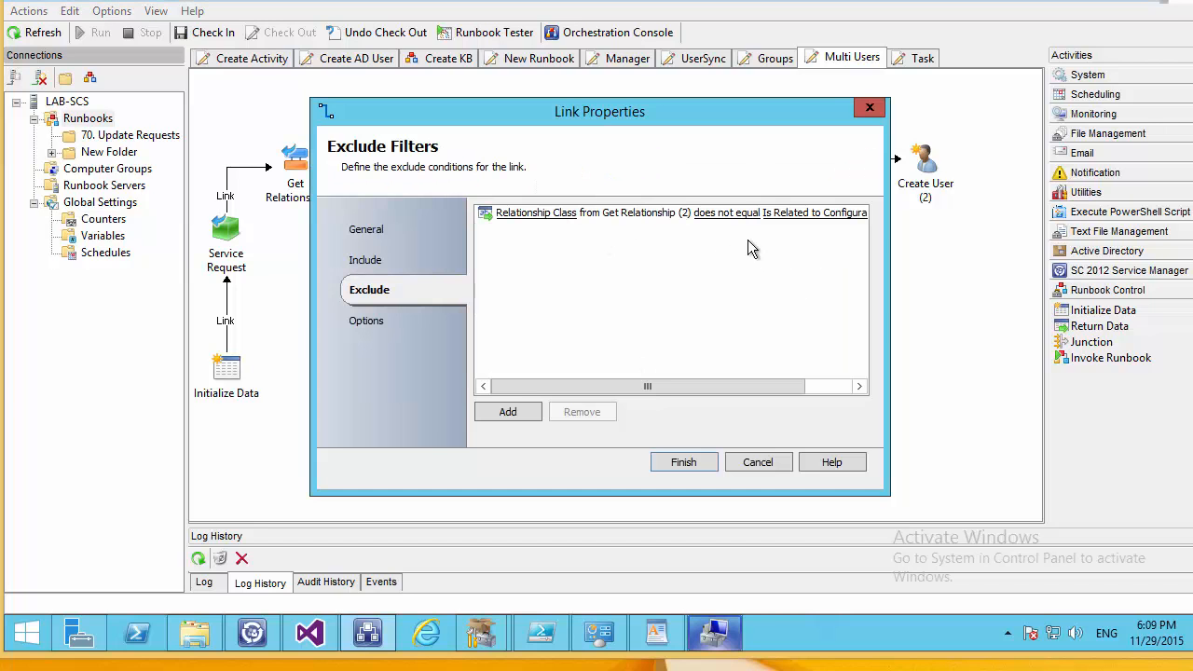
drag(652, 389, 718, 319)
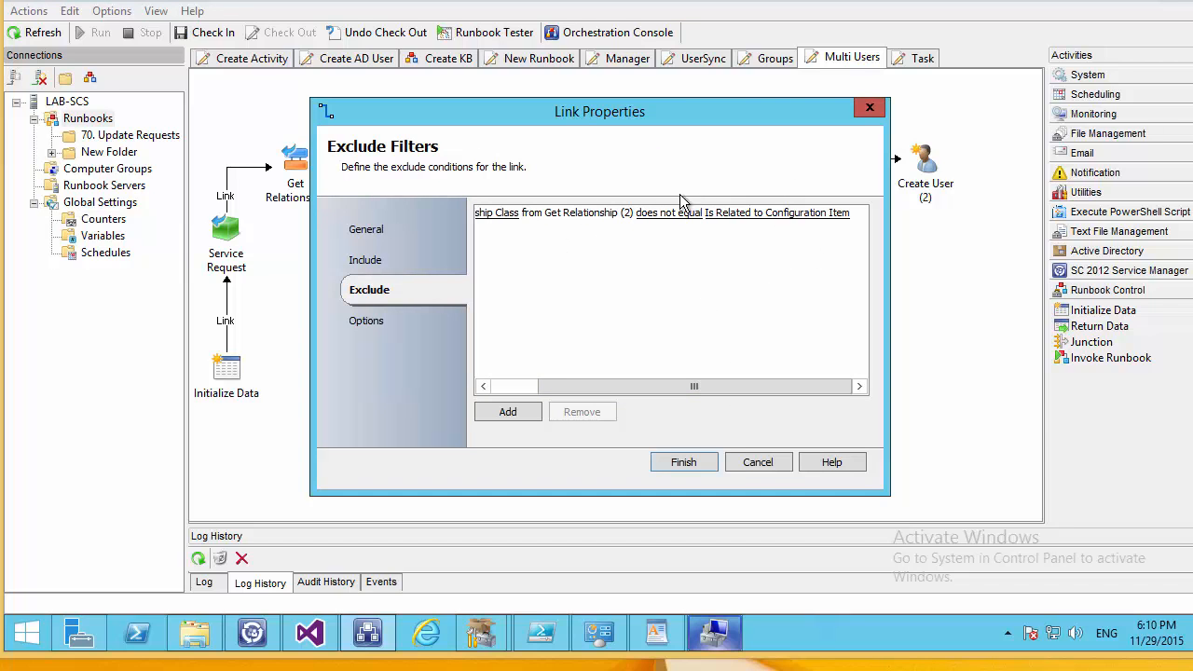
click(762, 463)
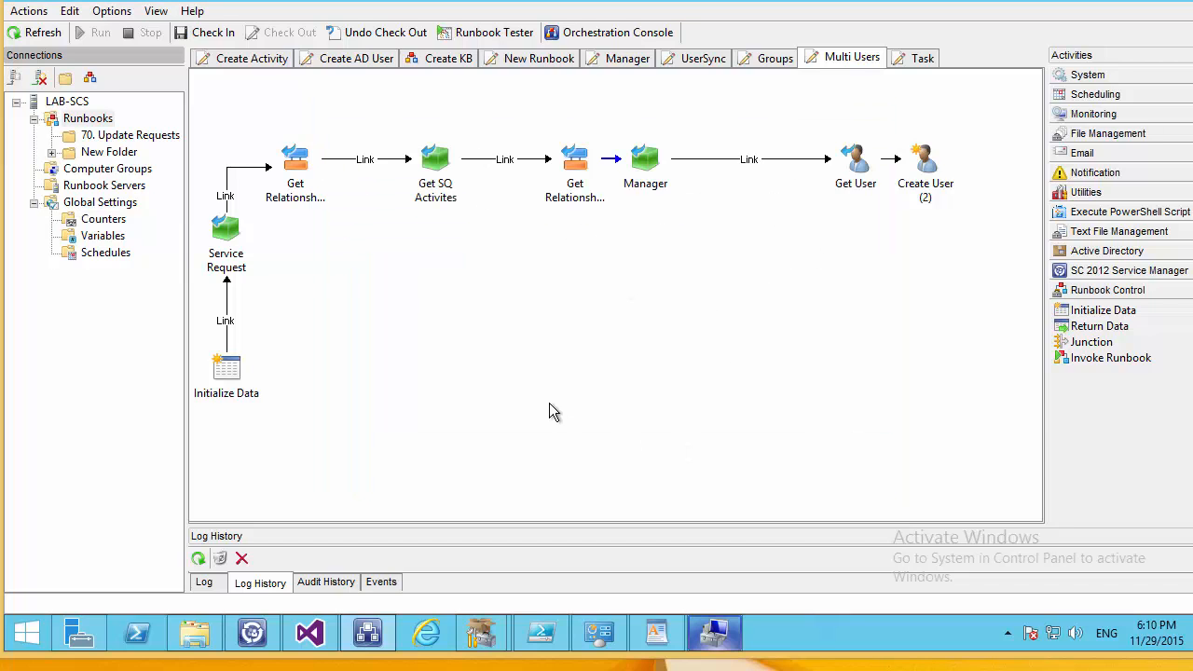
click(656, 179)
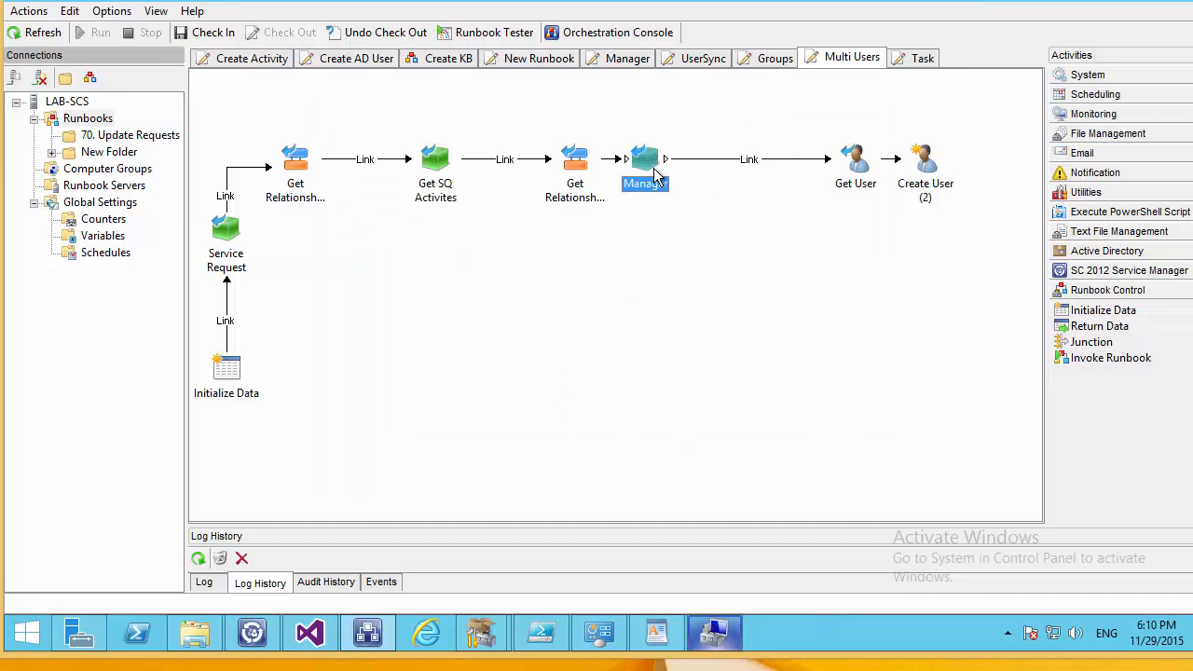
double_click(656, 177)
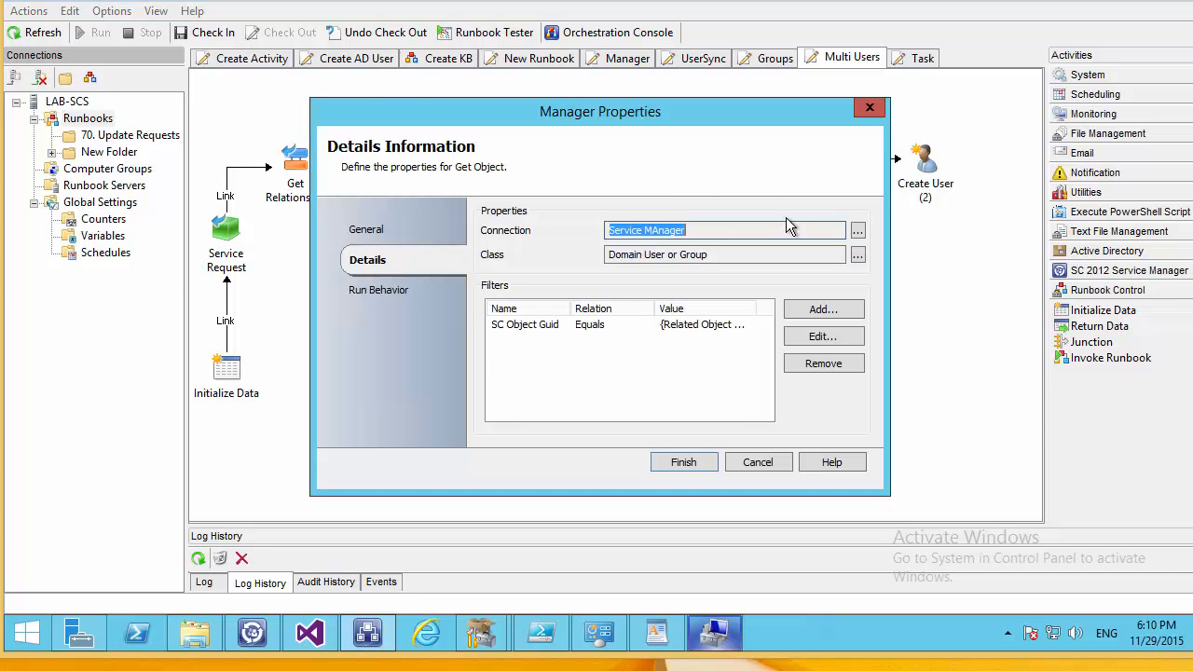
click(759, 463)
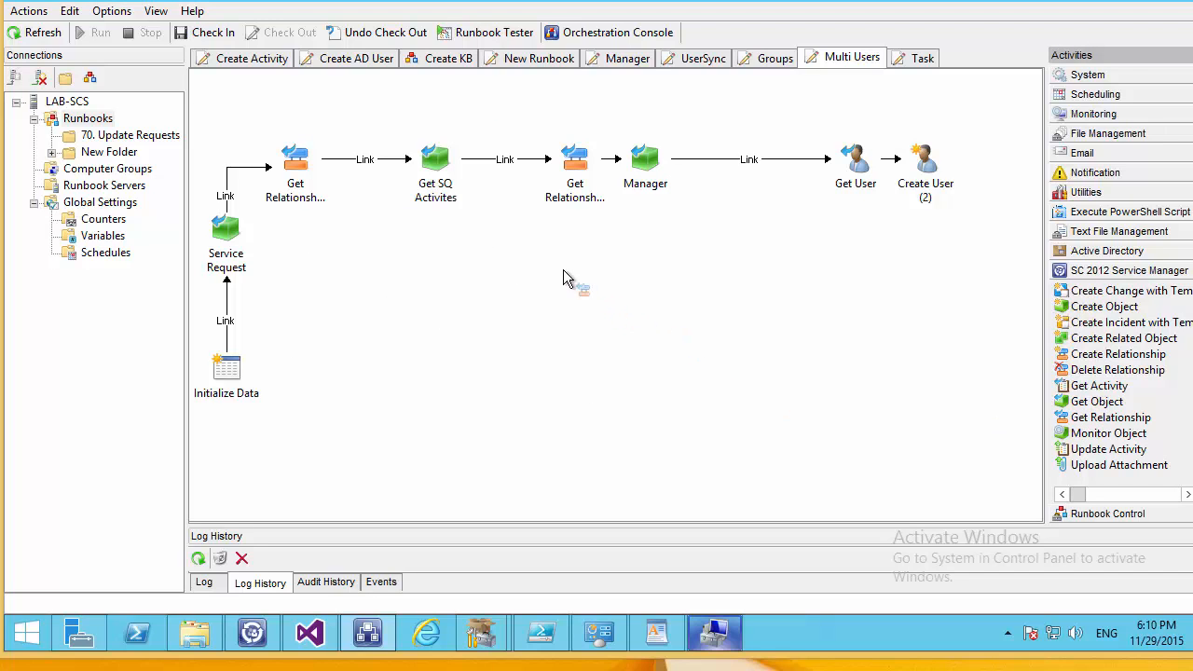
Add a new Get Relationship activity and link Get SQ Activites to it.
drag(563, 271, 564, 275)
click(456, 166)
drag(460, 173, 562, 307)
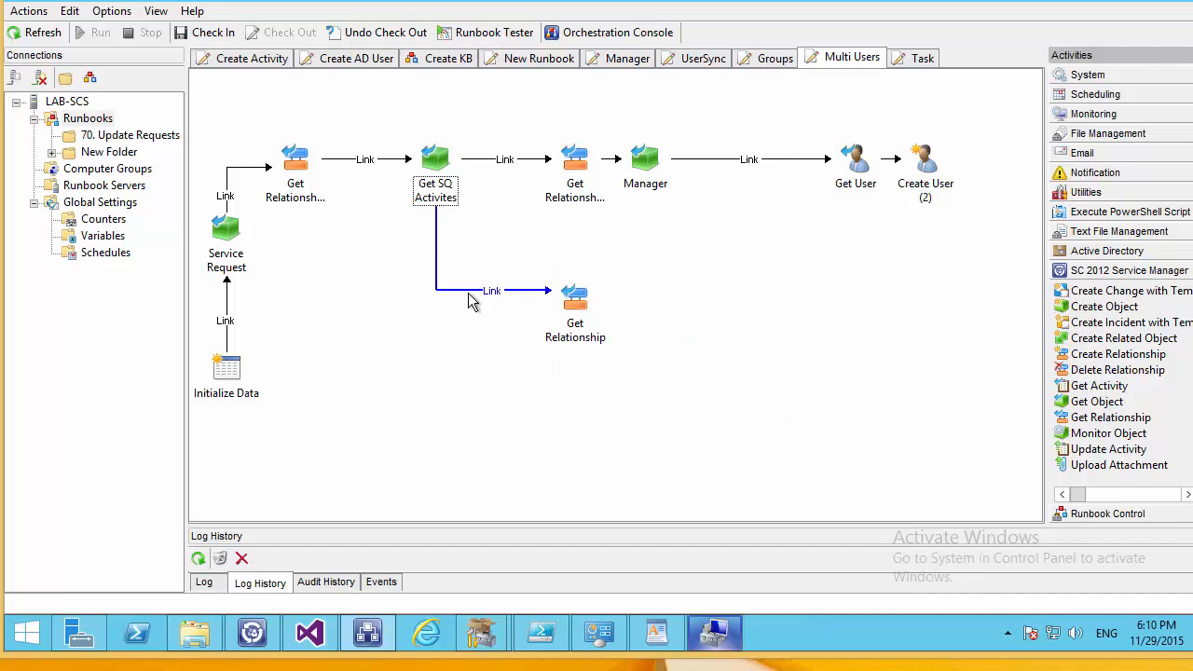
Give the new link an Exclude filter: Title does not equal P.
double_click(469, 300)
click(369, 290)
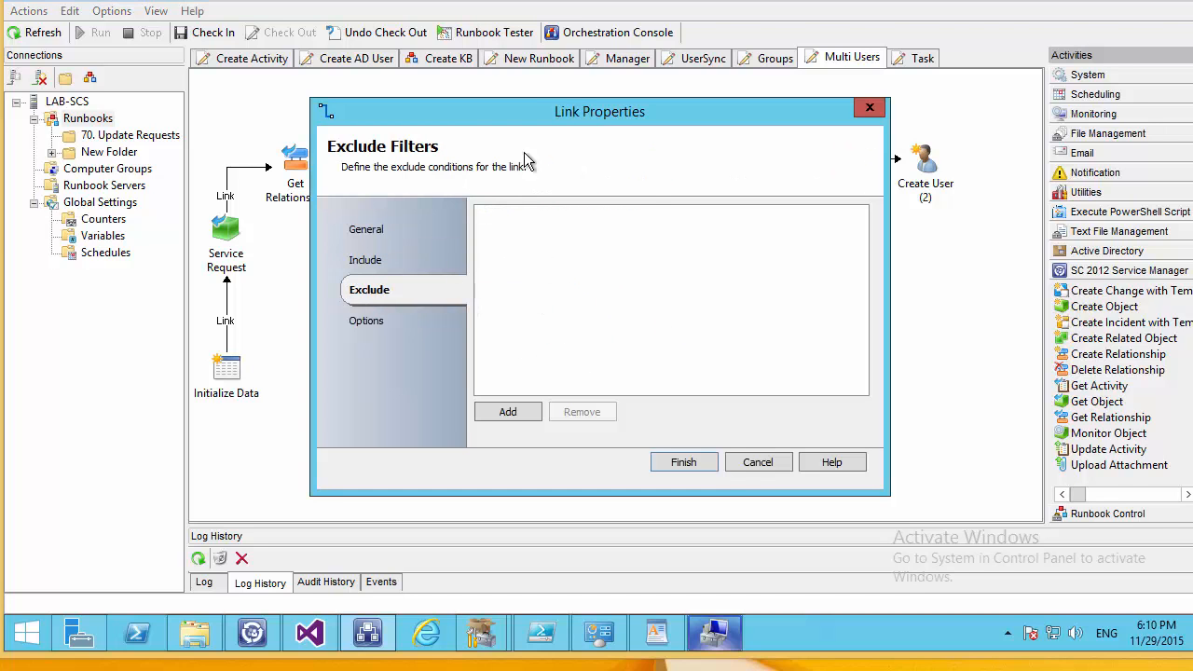
click(508, 411)
click(537, 217)
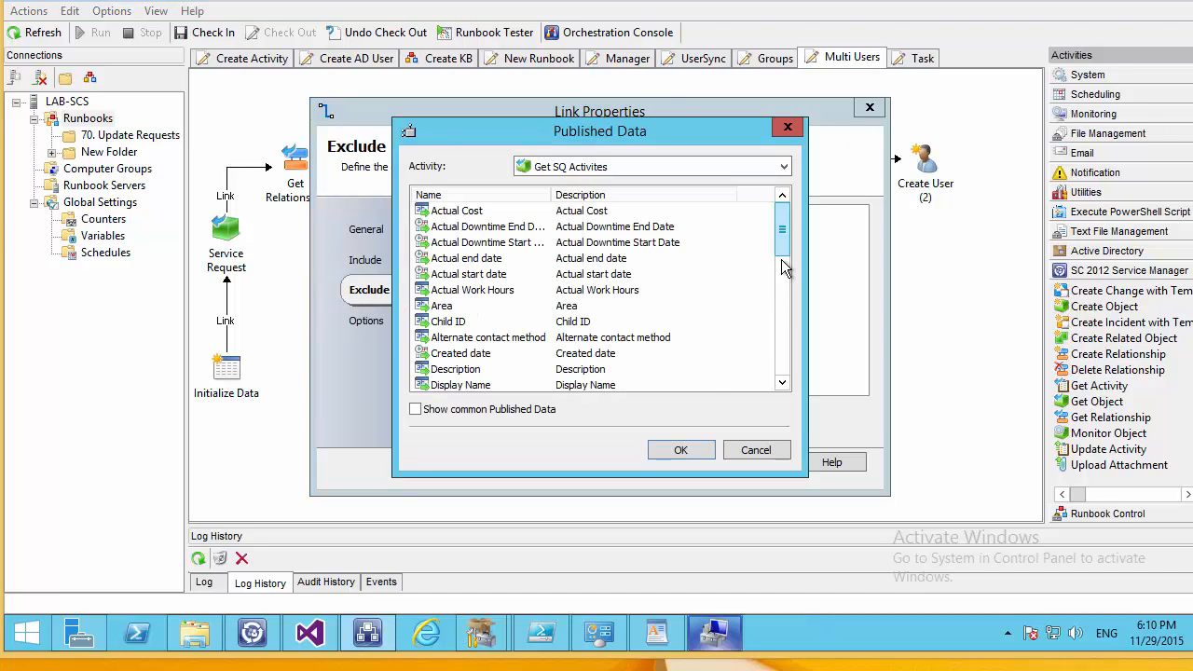
scroll(788, 270, down, 10)
double_click(439, 353)
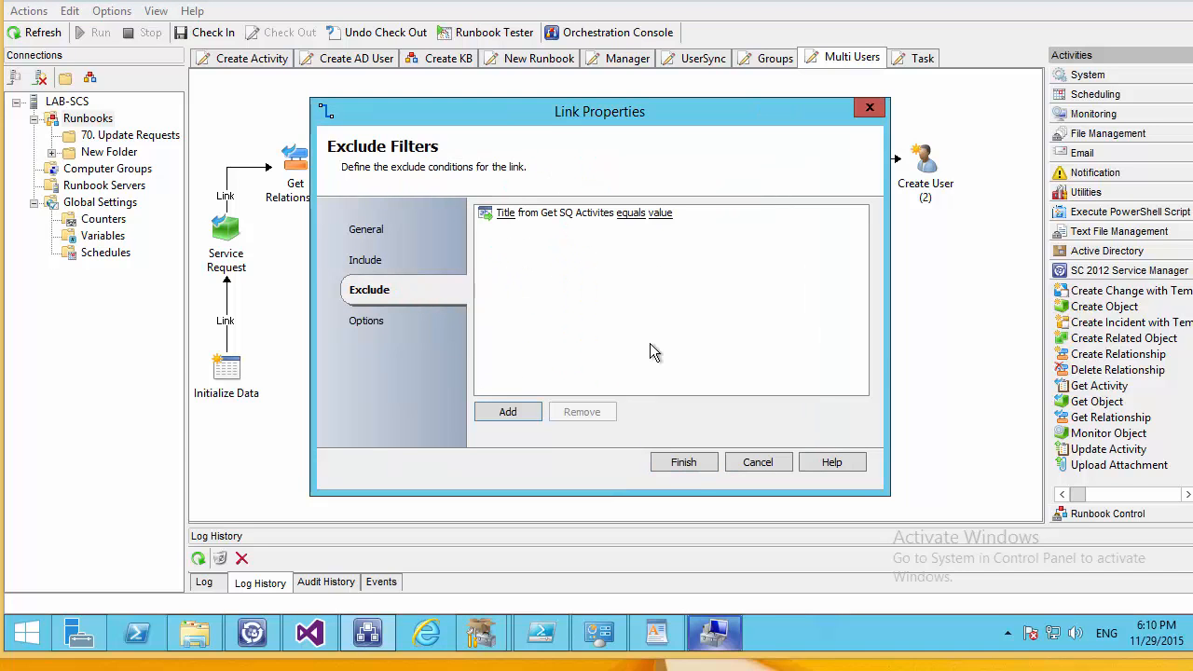
click(630, 213)
double_click(511, 336)
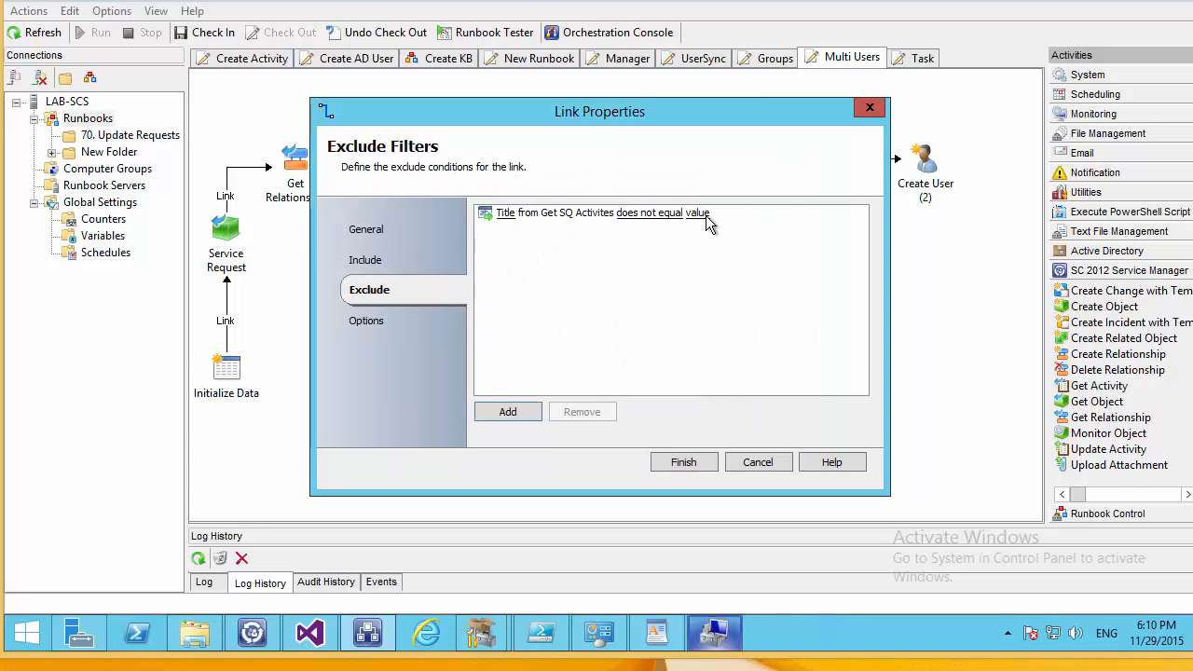
click(698, 214)
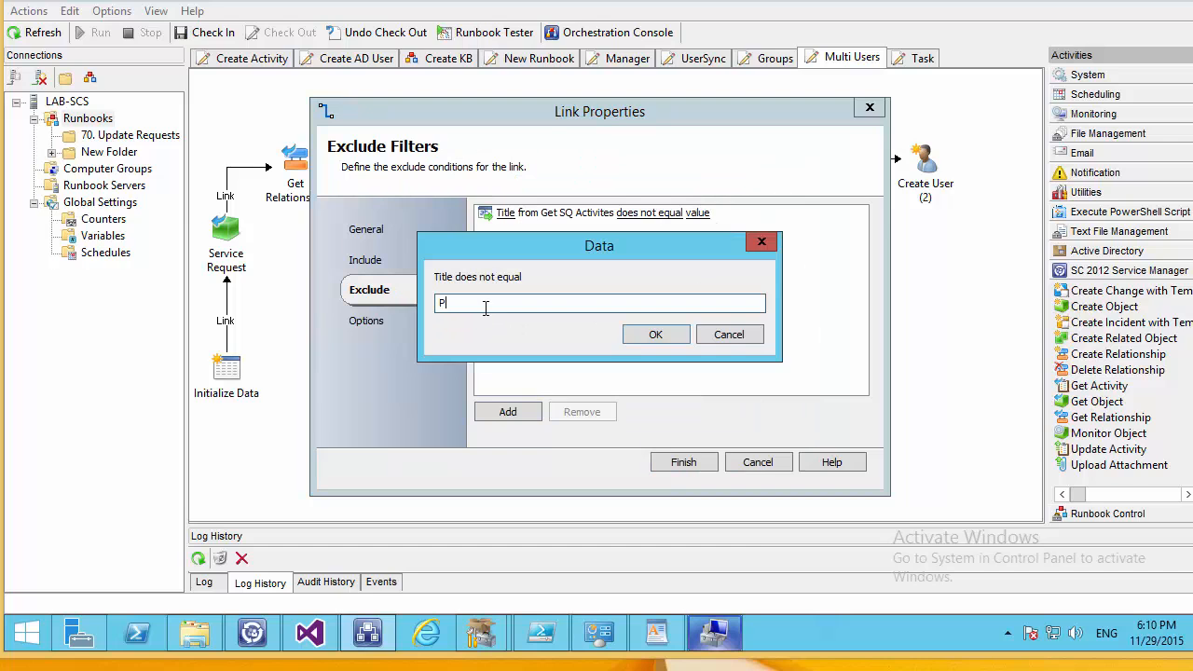
text(P)
key(Return)
click(683, 462)
Set Get Relationship's connection to Service MAnager and object class to Sequential Activity.
double_click(562, 315)
click(857, 228)
double_click(582, 206)
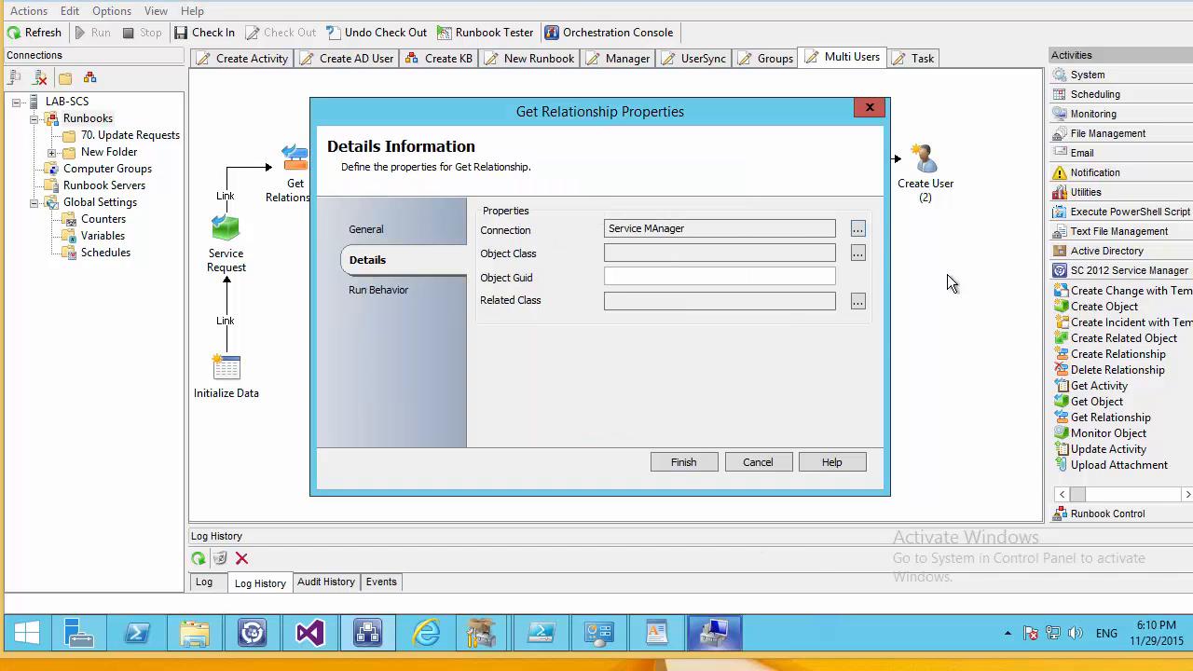
click(857, 254)
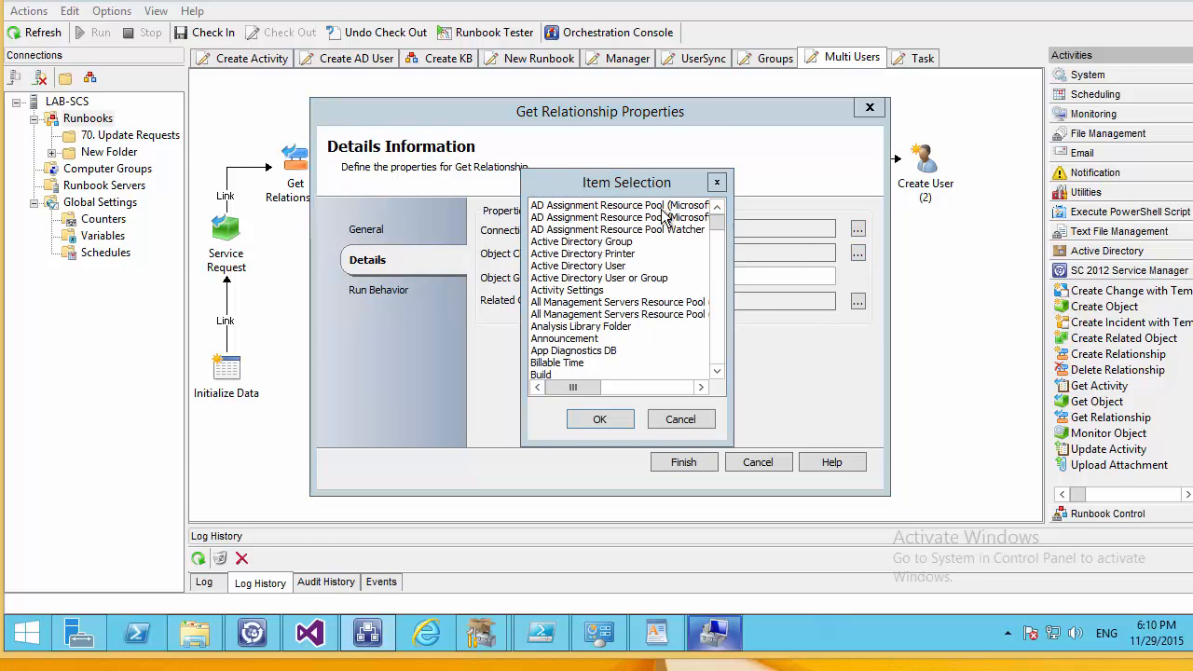
key(s)
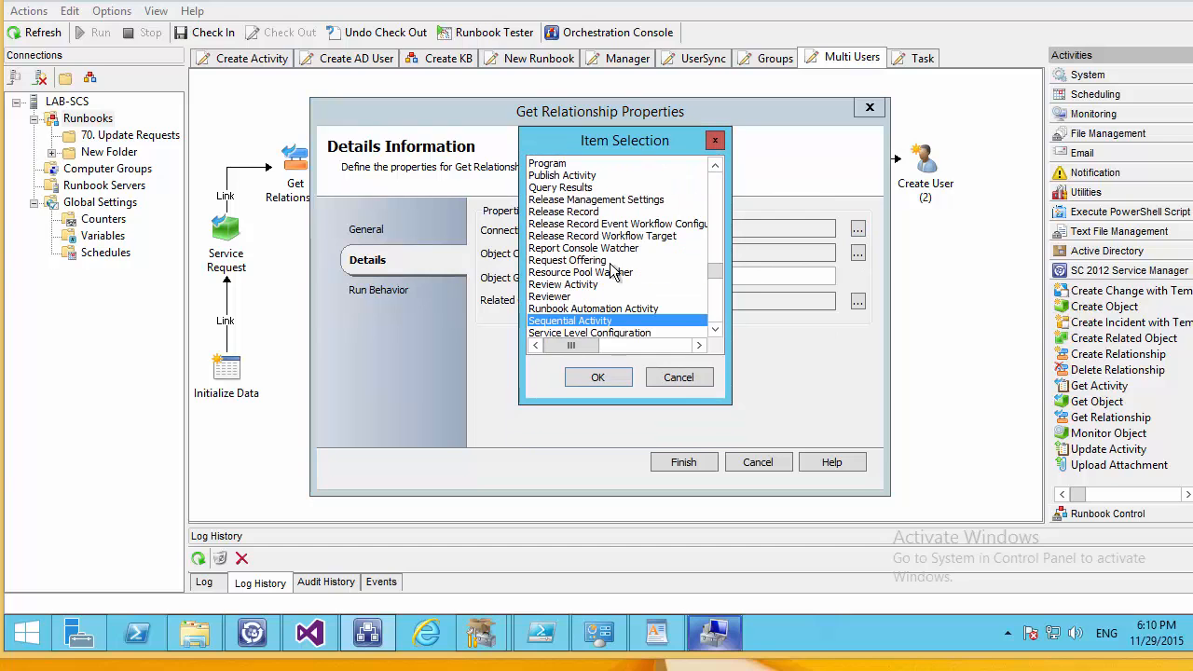
click(597, 377)
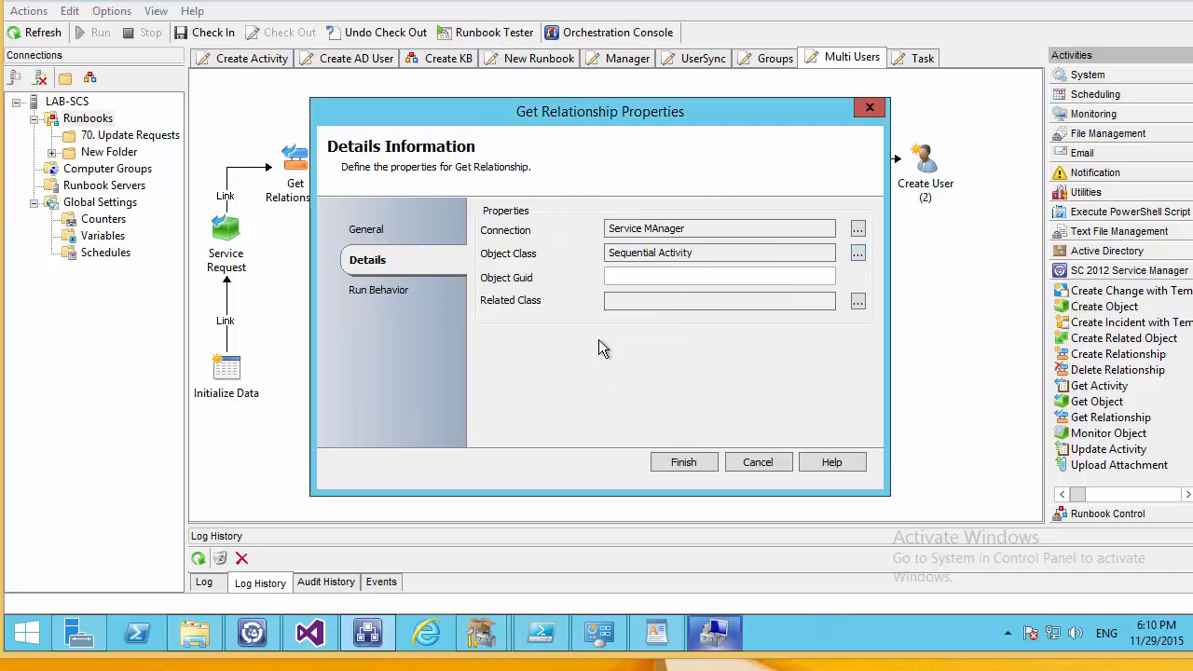
Relate to Active Directory User via SC Object Guid from Get SQ Activites, then add Get Object.
click(857, 301)
click(559, 253)
key(d)
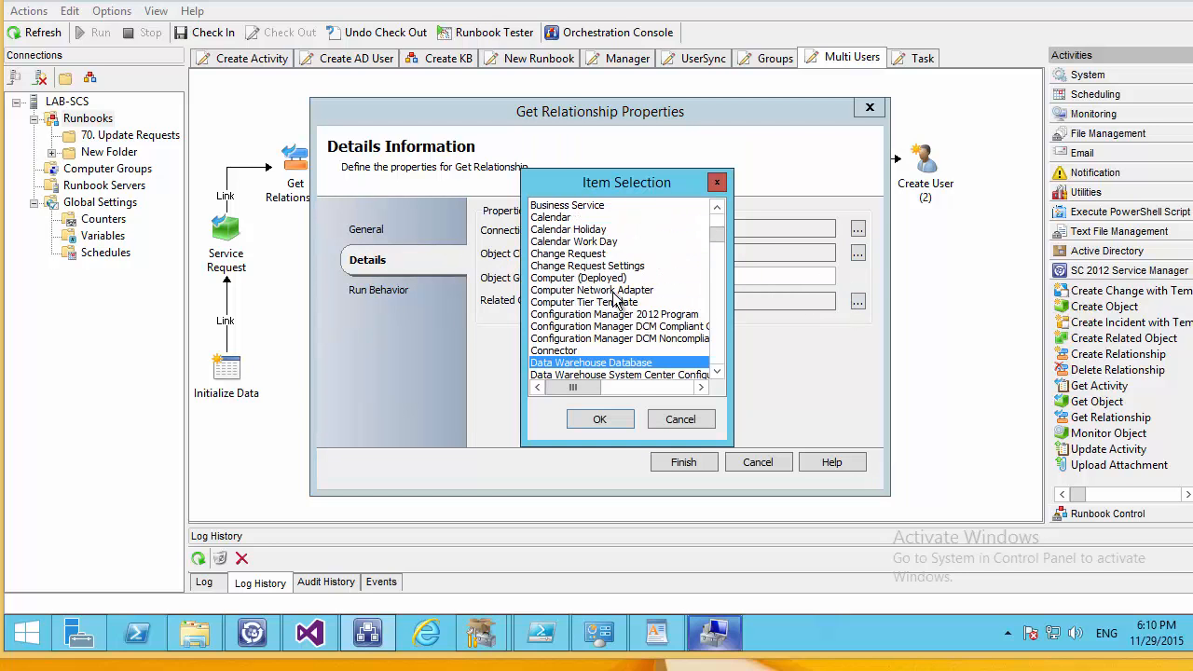
drag(714, 228, 709, 191)
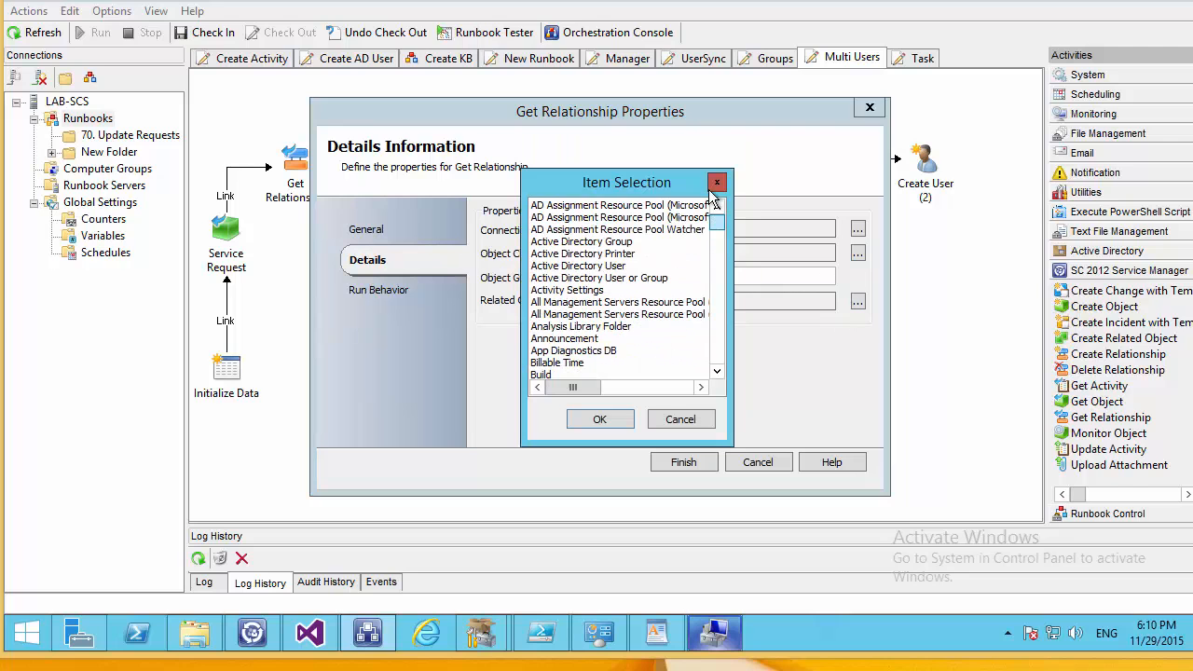
double_click(555, 268)
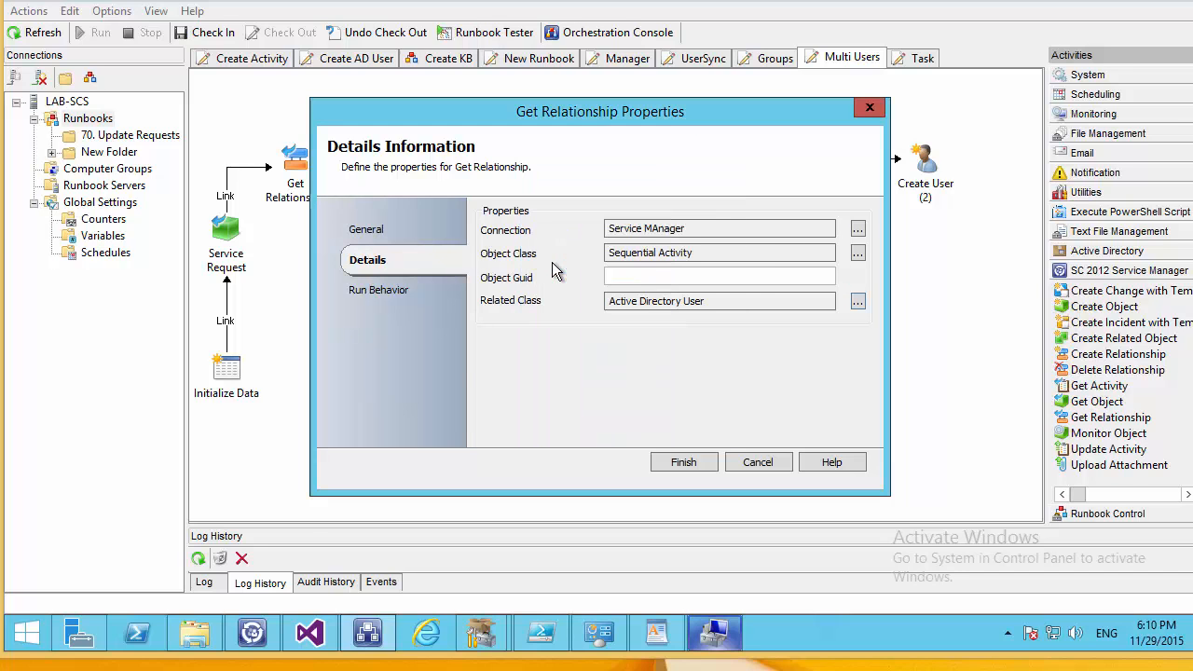
right_click(637, 280)
mouse_move(694, 289)
click(809, 290)
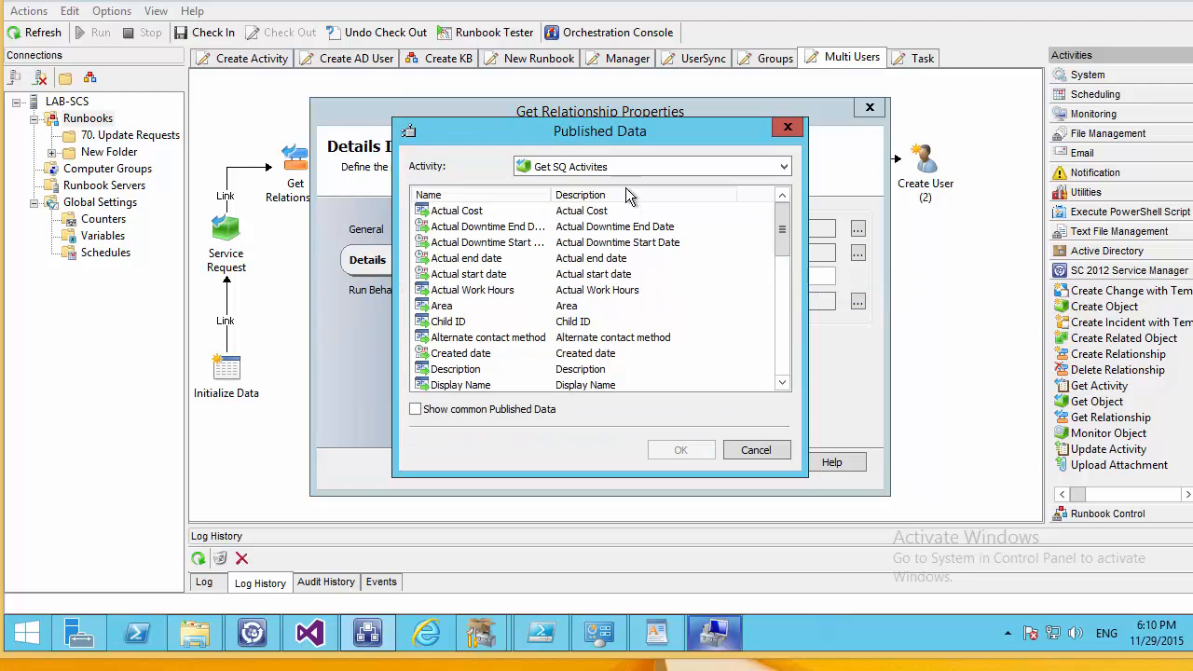
drag(777, 252, 780, 342)
click(466, 306)
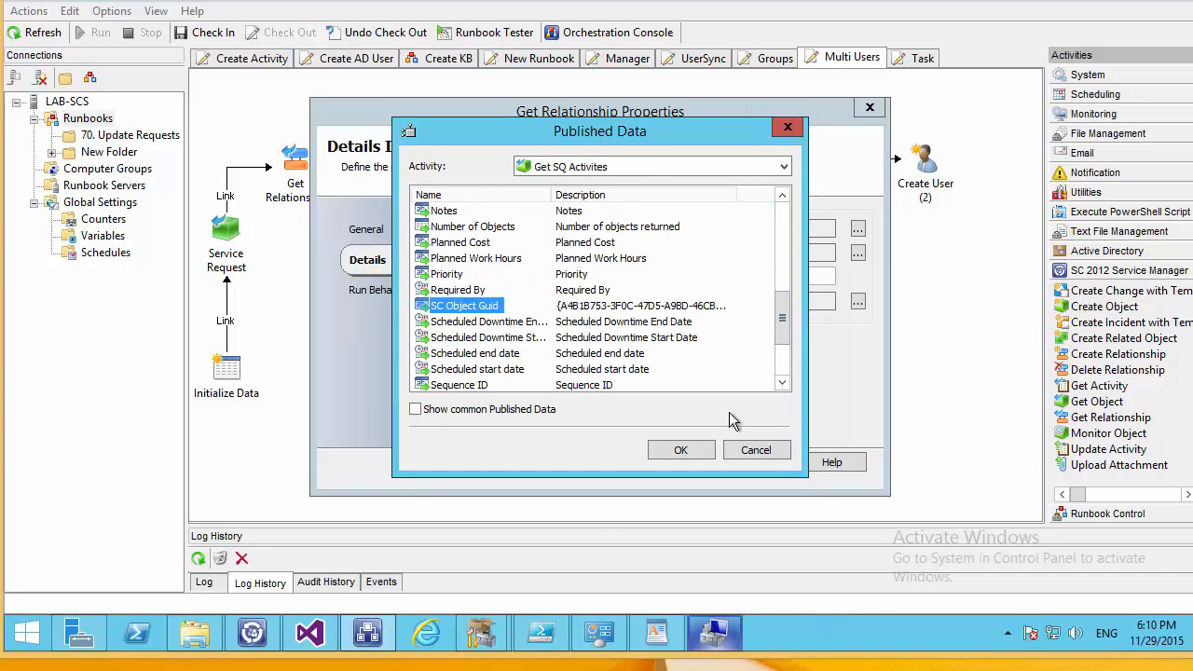
click(701, 448)
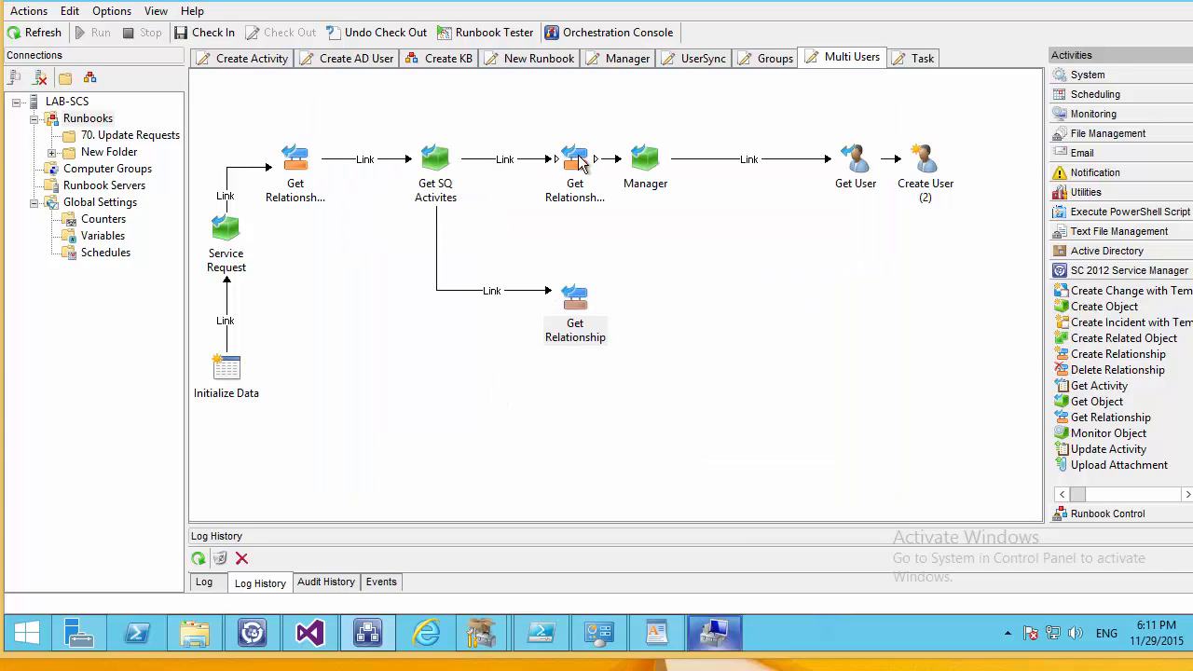
drag(1087, 432, 643, 321)
Link Get Relationship to Get Object and rename Get Object to PA.
click(650, 322)
right_click(649, 323)
click(694, 324)
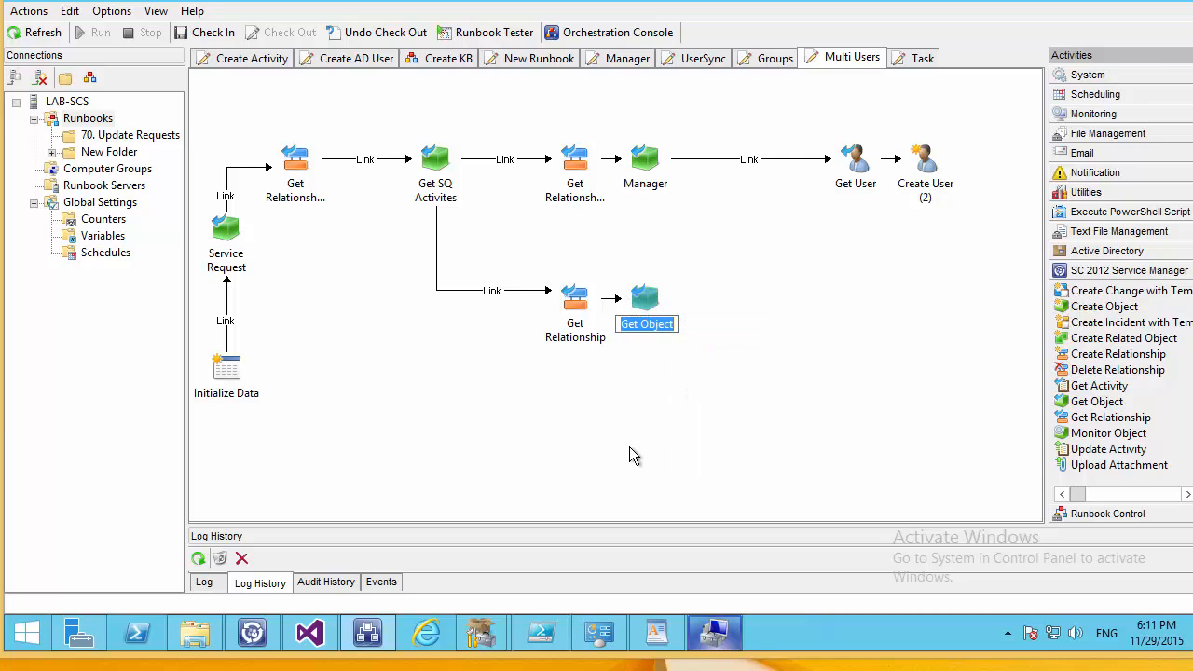
text(PA)
key(Return)
Set PA's connection to Service MAnager and its class to Active Directory User.
double_click(641, 304)
click(857, 230)
double_click(594, 204)
click(856, 256)
click(592, 278)
double_click(583, 269)
Add a PA filter where ObjectGuid equals Get Relationship's Related Object Guid.
click(823, 308)
click(592, 264)
click(592, 262)
click(596, 260)
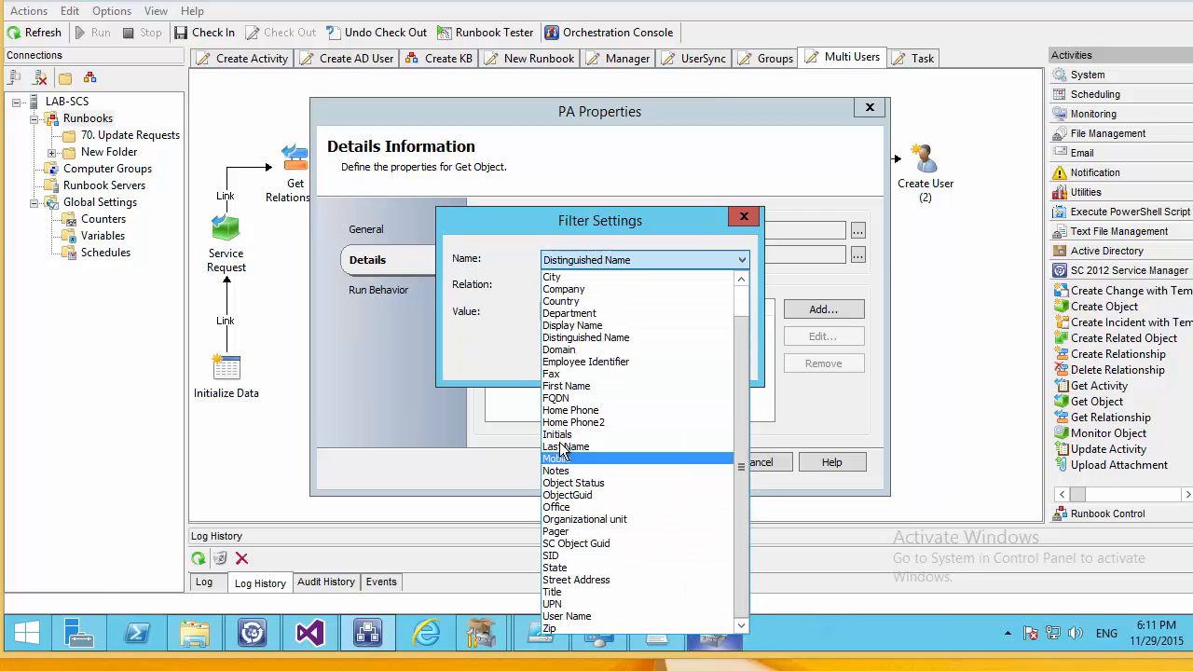
click(559, 494)
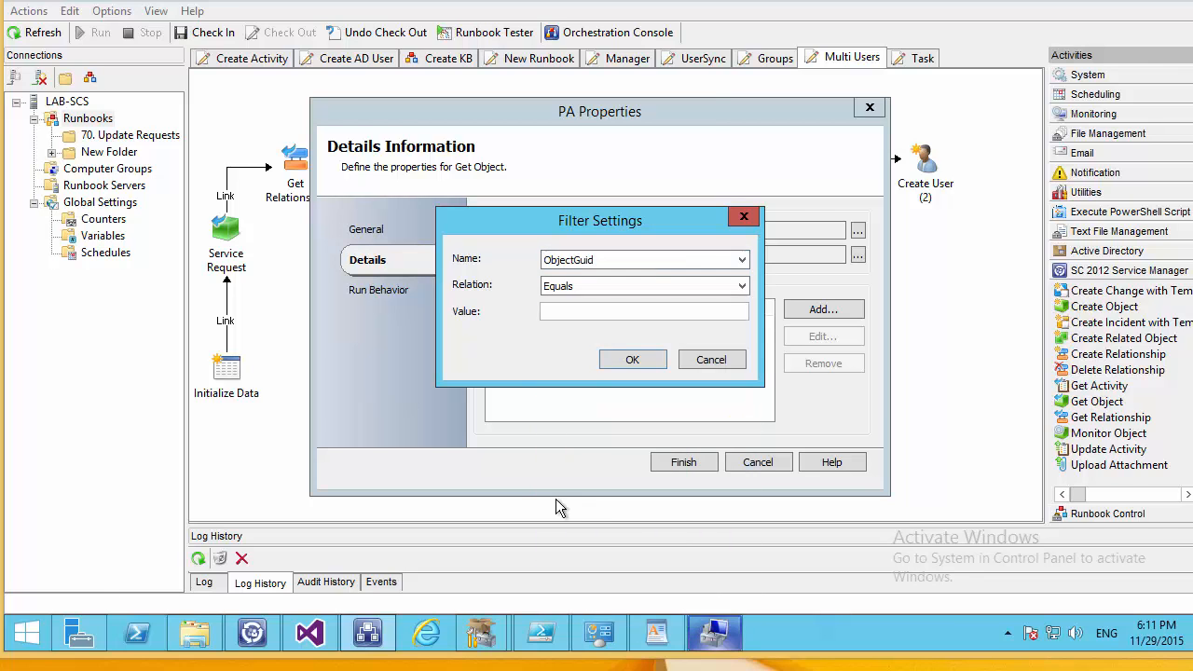
right_click(584, 310)
mouse_move(724, 322)
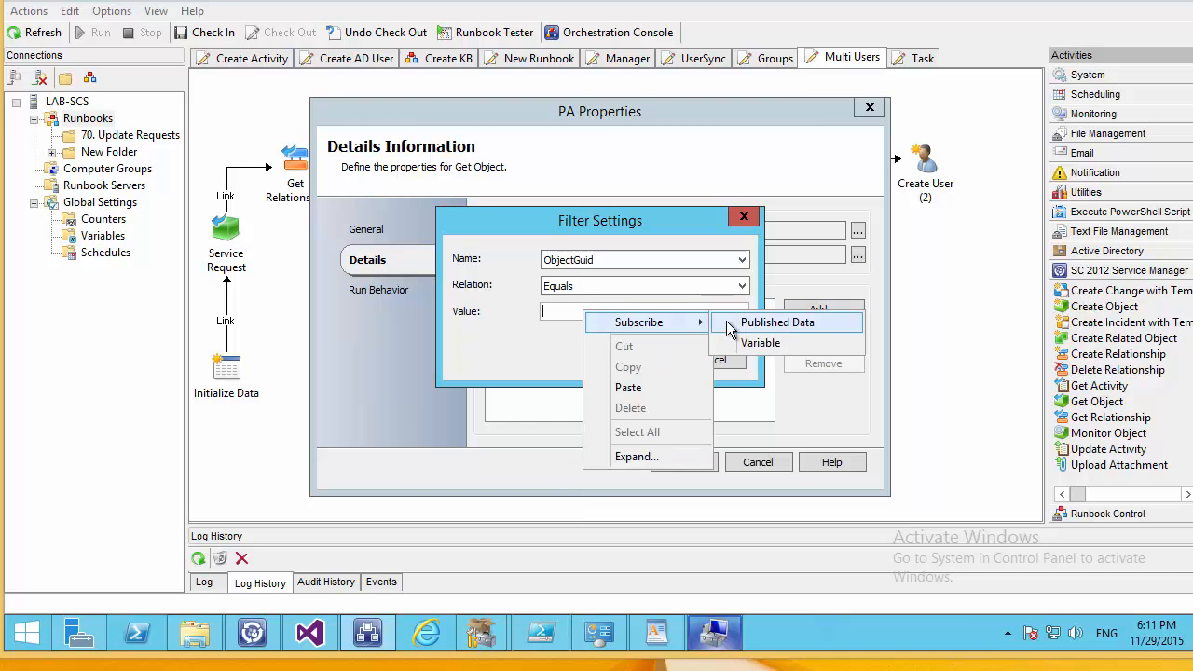
click(762, 322)
double_click(445, 259)
click(643, 364)
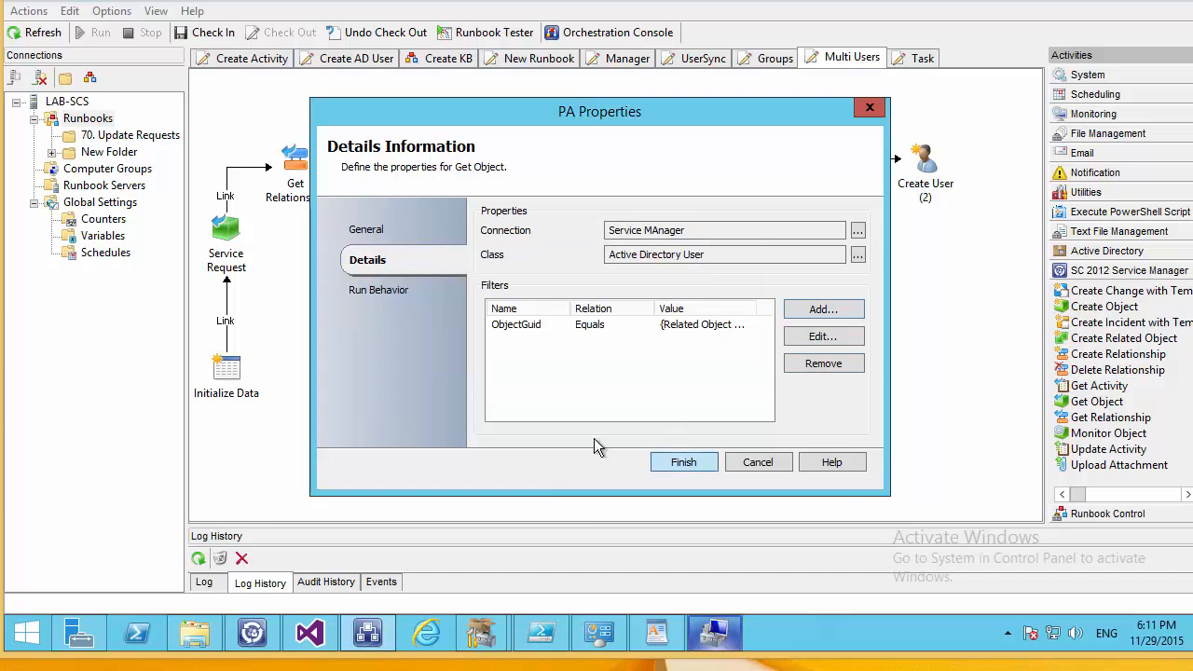
click(683, 461)
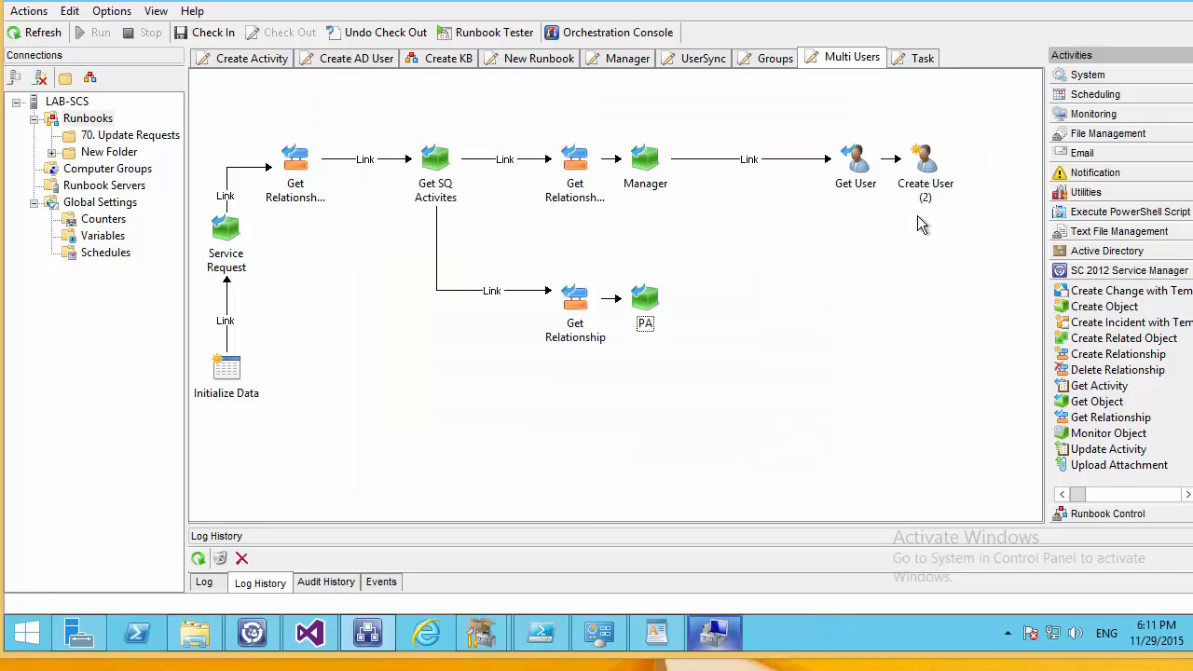
Bring up the Runbook Control activities and check Create User (2)'s properties before returning to the portal.
click(926, 187)
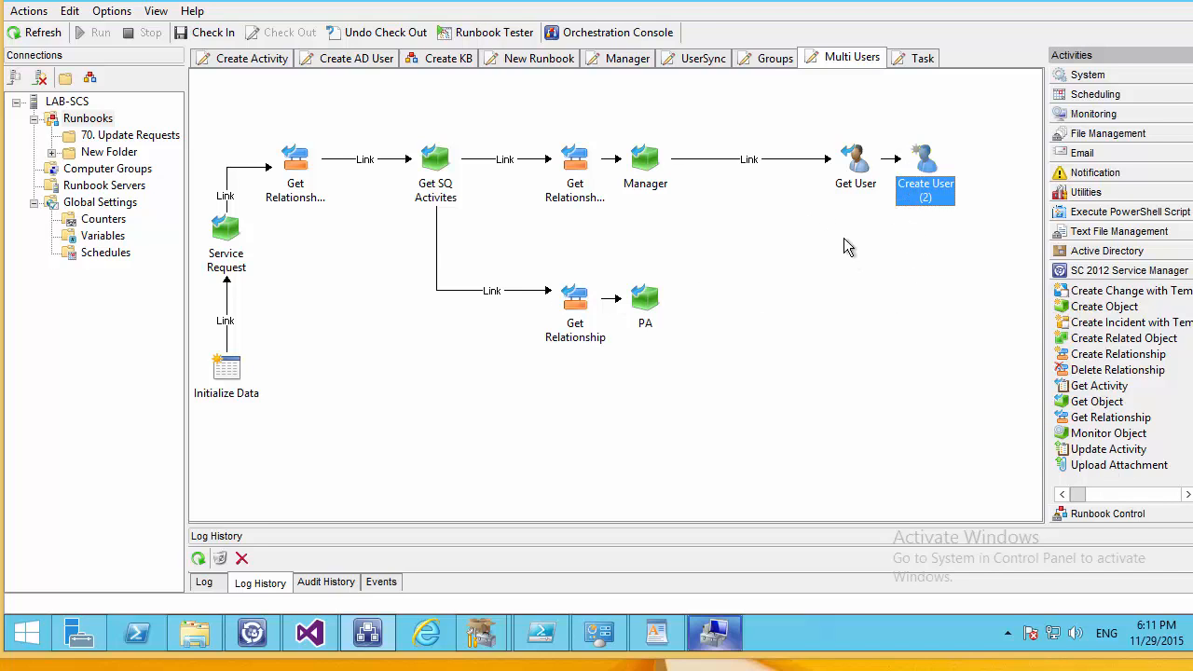
click(1099, 514)
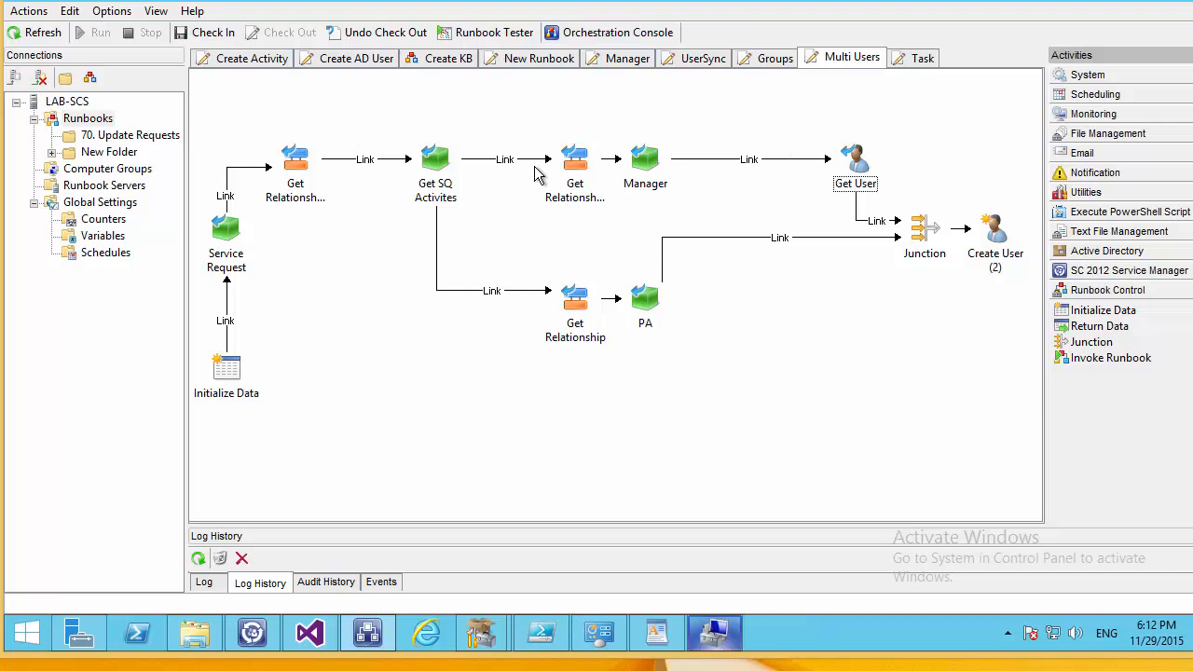
click(997, 237)
double_click(997, 237)
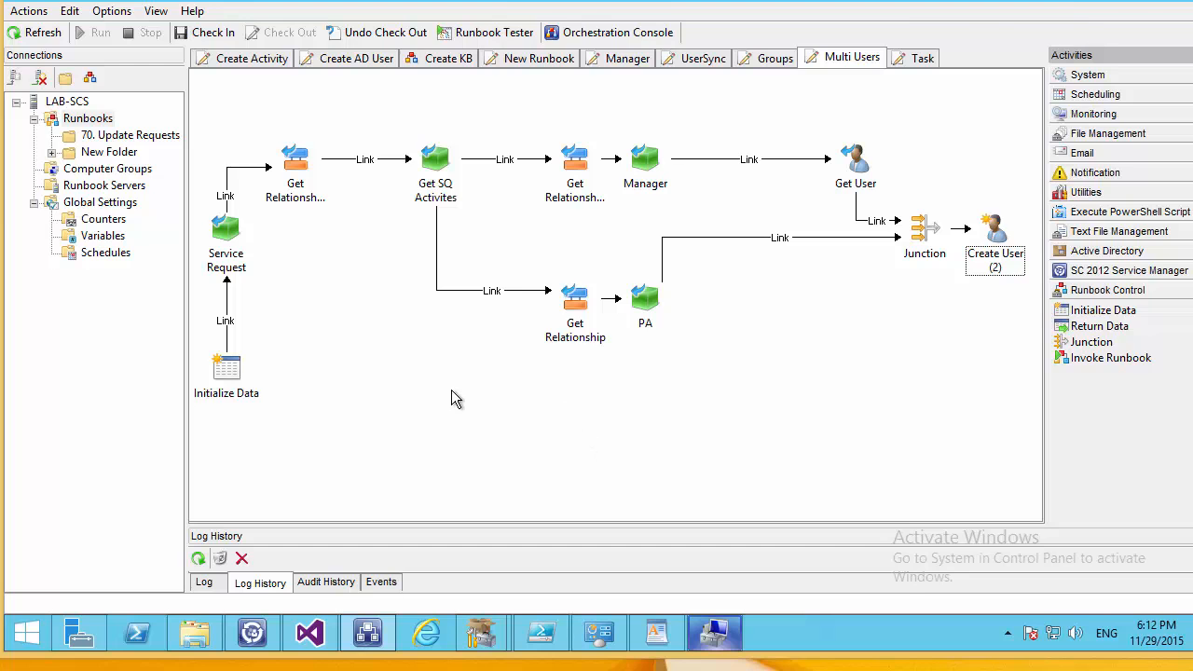
key(alt+Tab)
Fill in the AD Tasks new-user request with username, manager and PA, review, and submit.
click(213, 313)
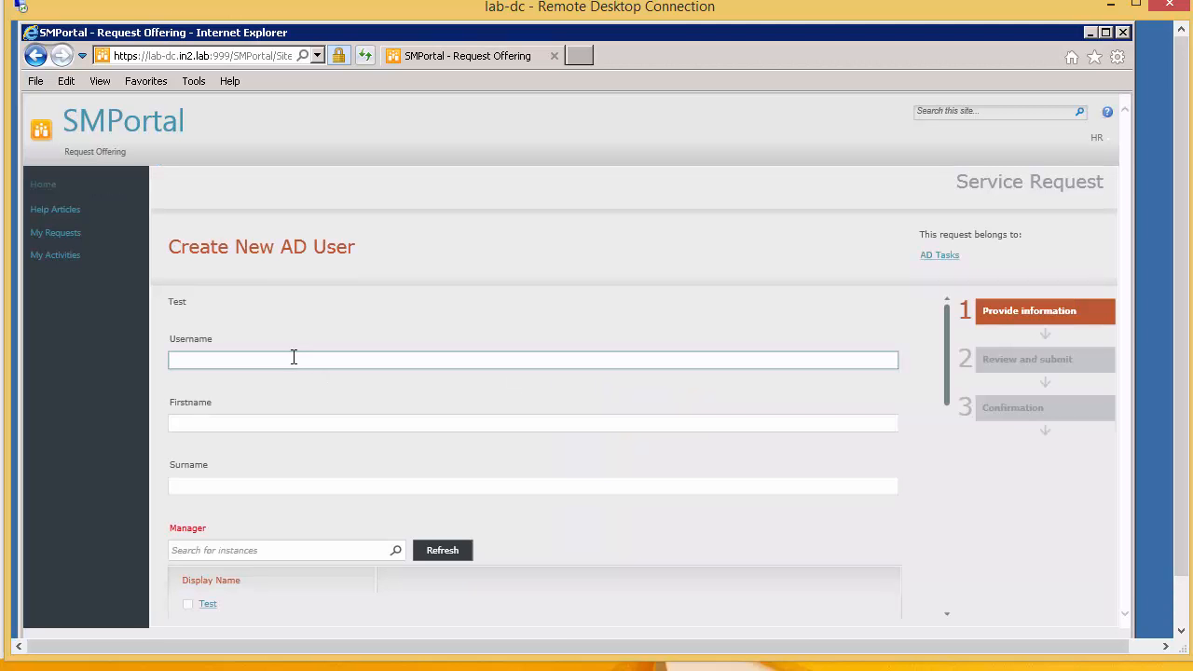
click(296, 356)
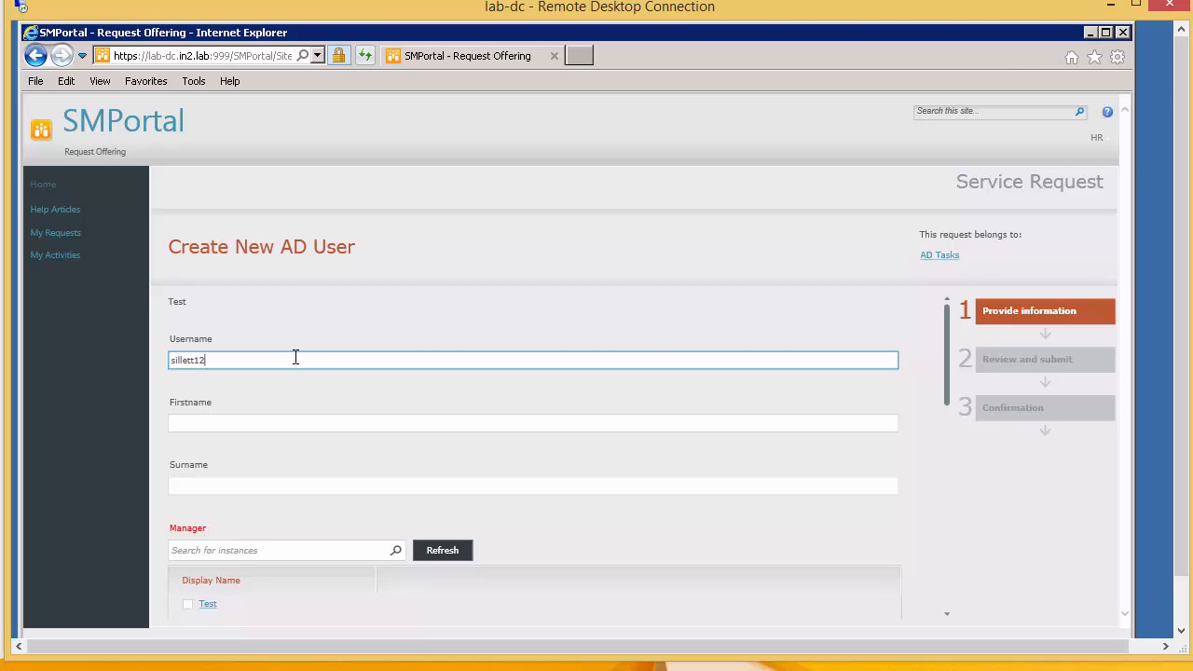
scroll(390, 397, down, 3)
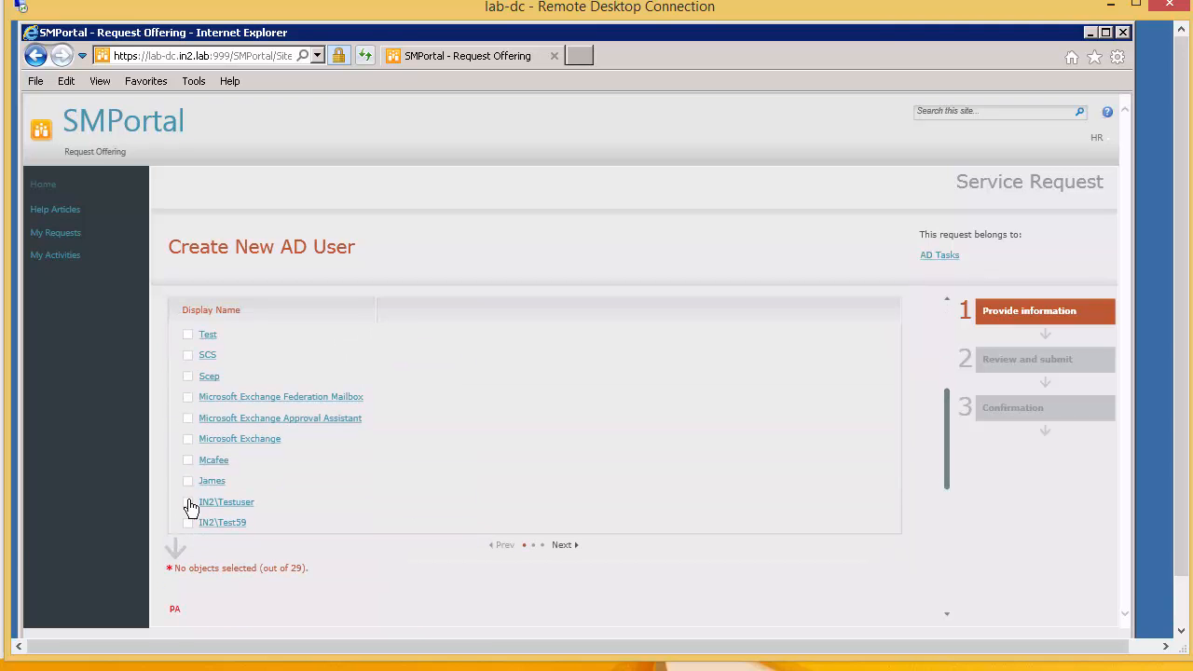
click(188, 460)
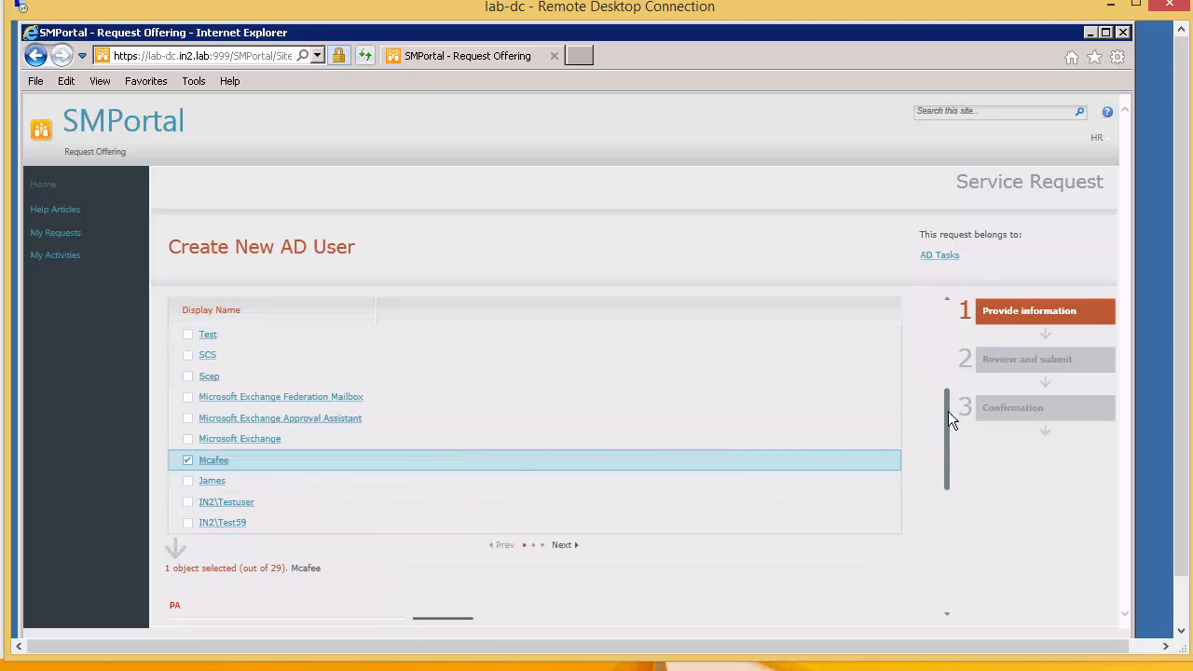
drag(946, 466, 948, 563)
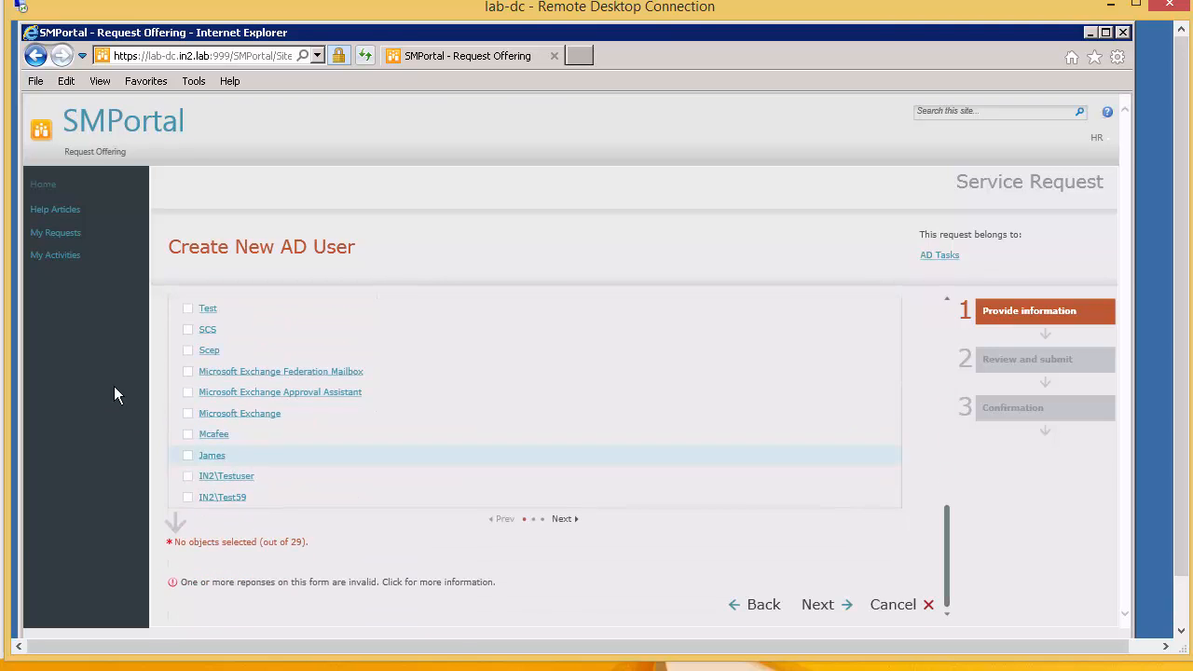
click(185, 497)
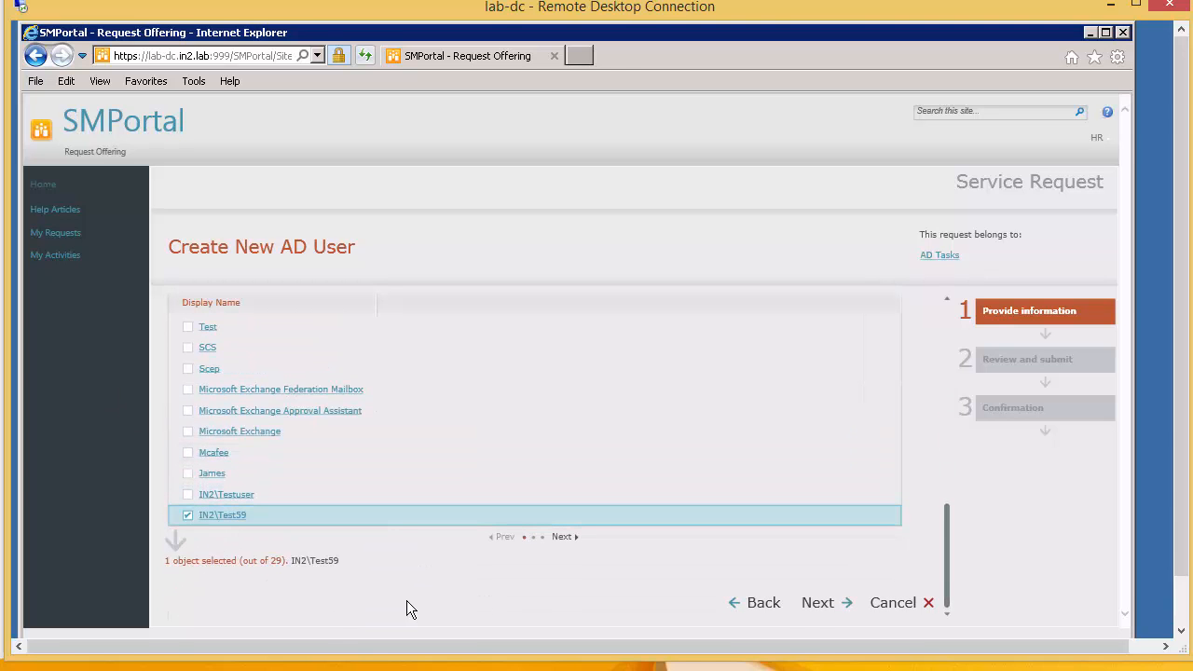
click(818, 604)
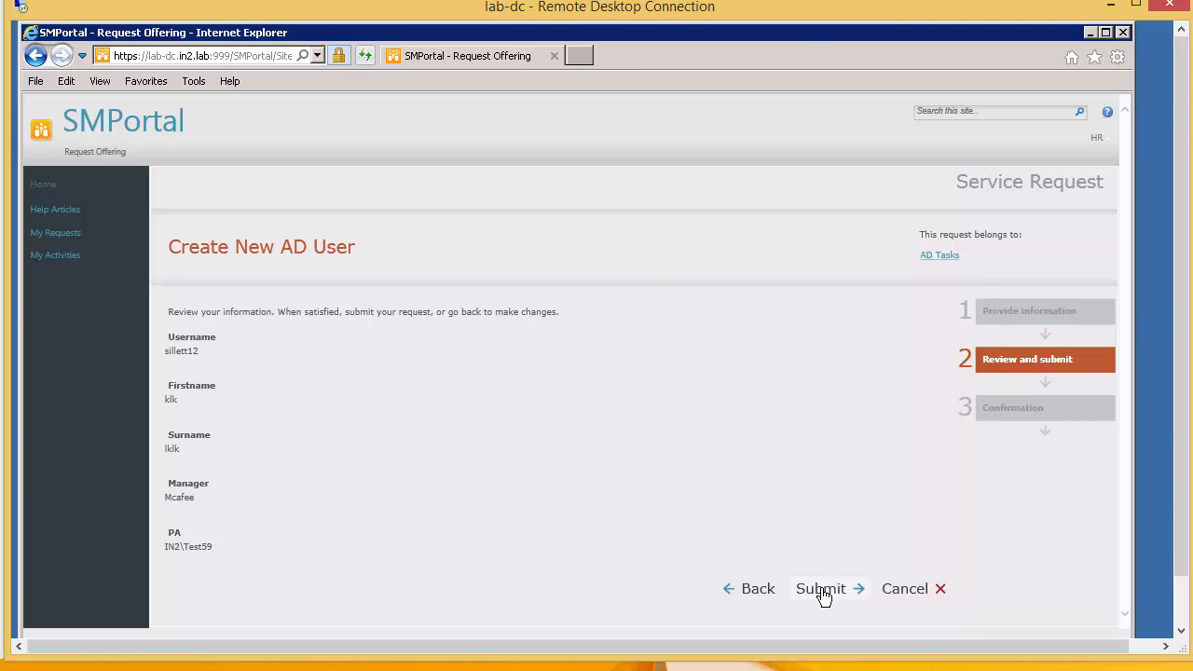
click(822, 596)
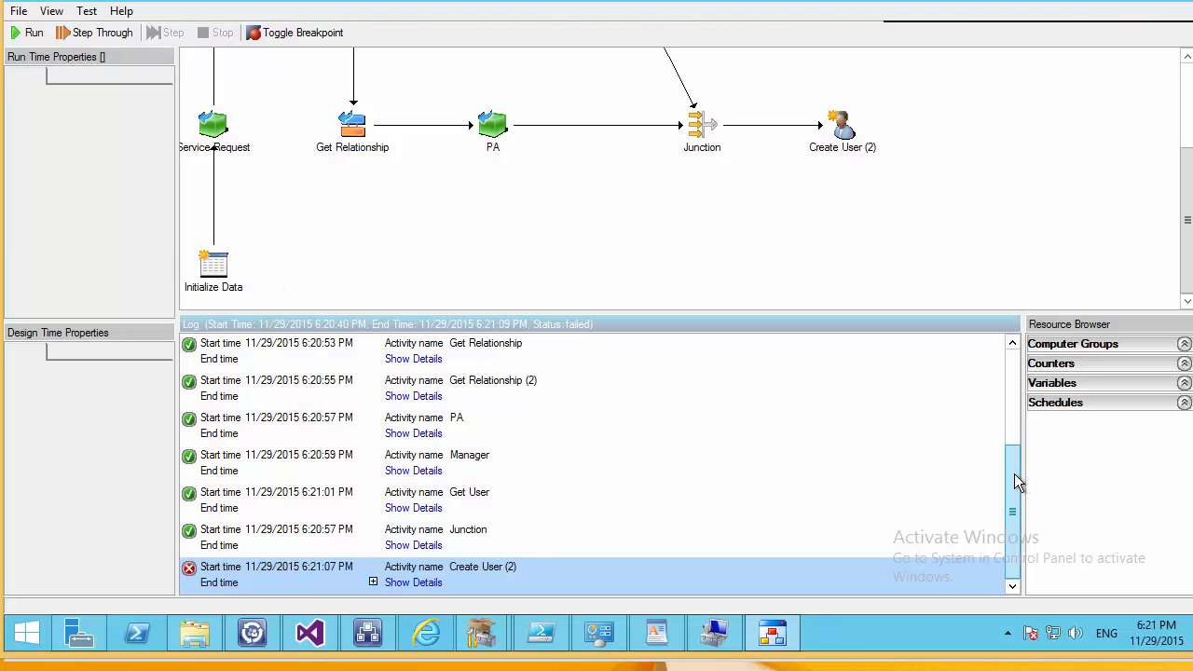
Expand and review the Service Request log entry's details, then collapse them.
drag(1014, 478, 828, 370)
click(412, 396)
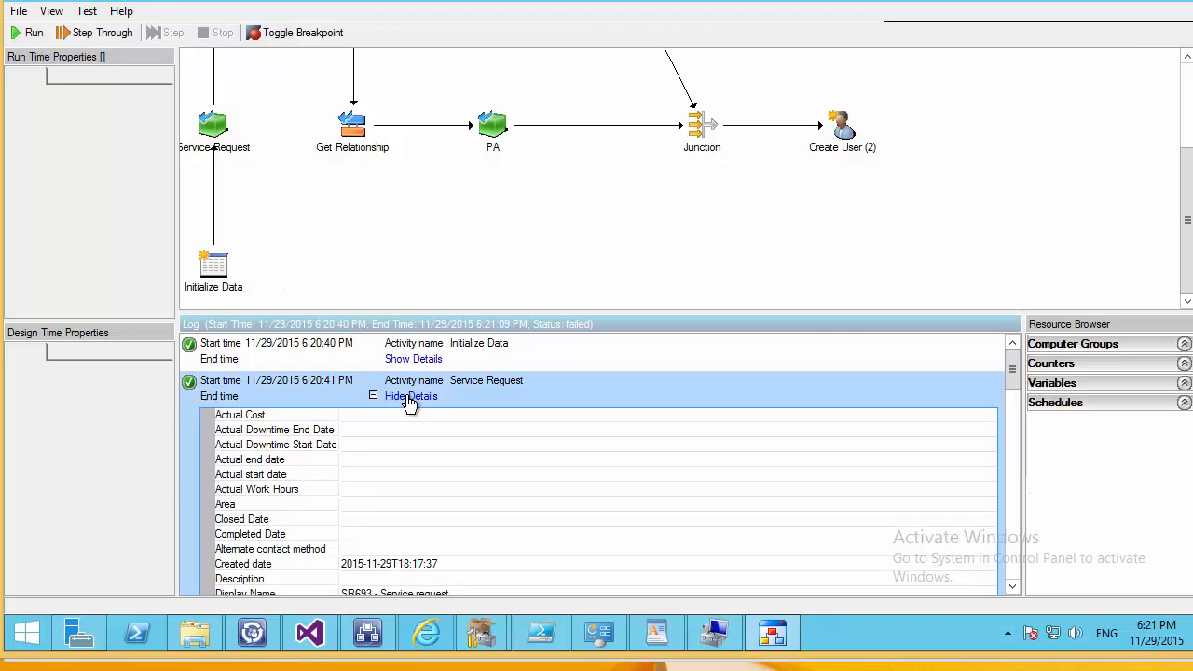
scroll(531, 504, down, 4)
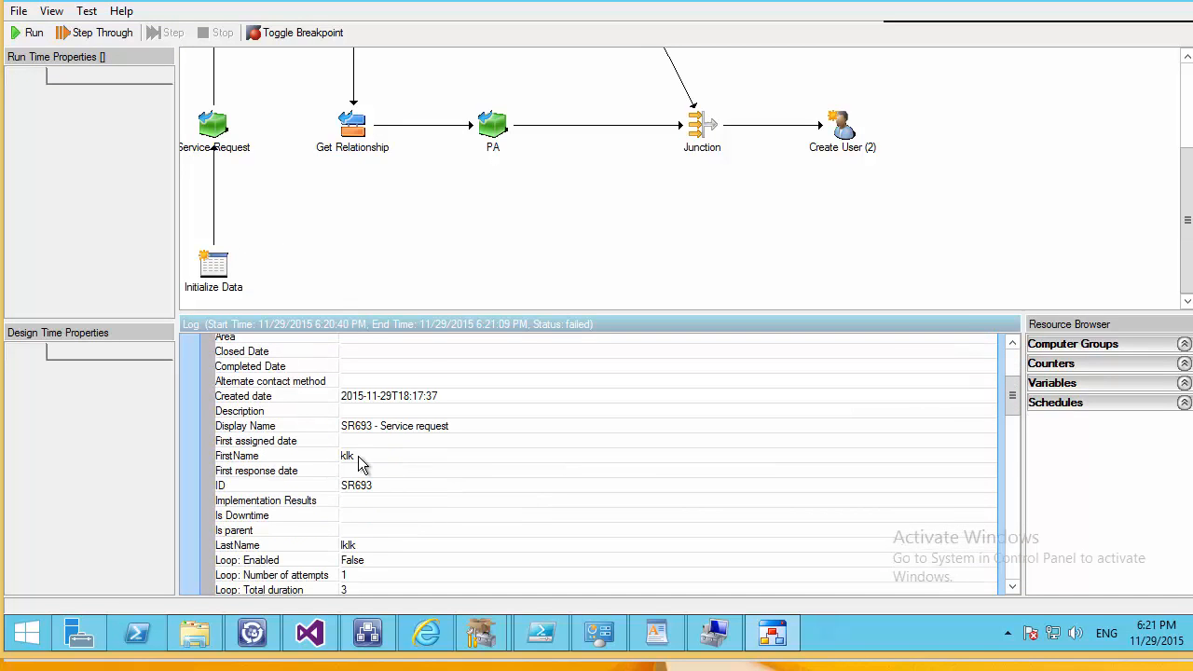
scroll(1010, 450, up, 4)
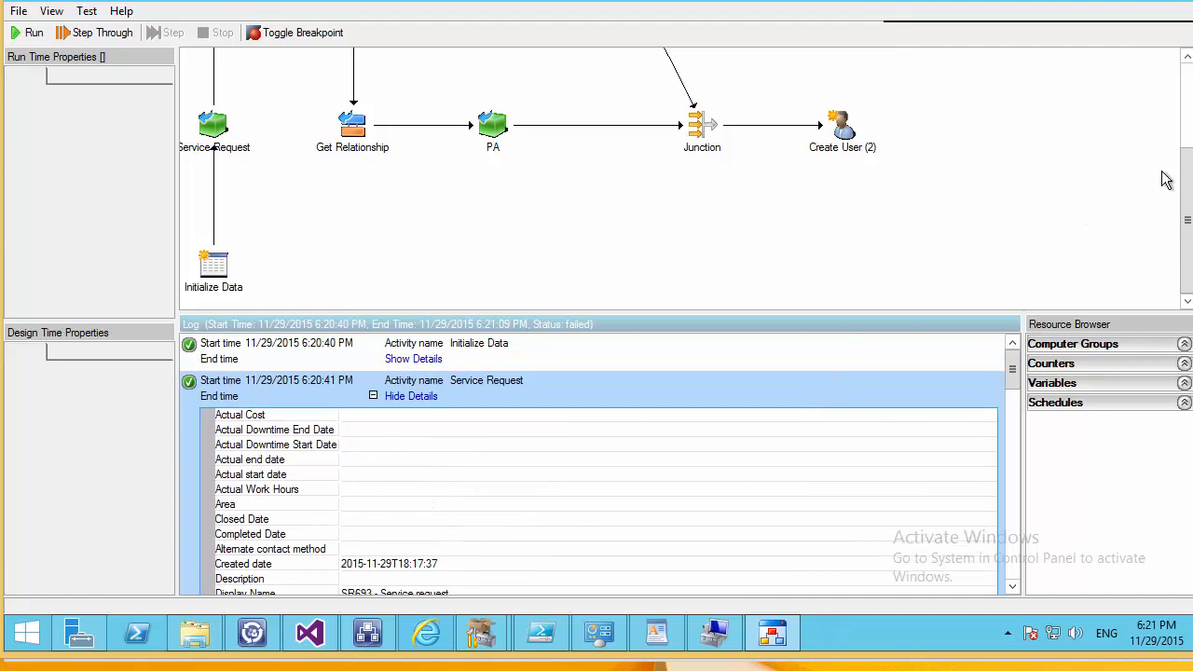
drag(1185, 182, 1155, 117)
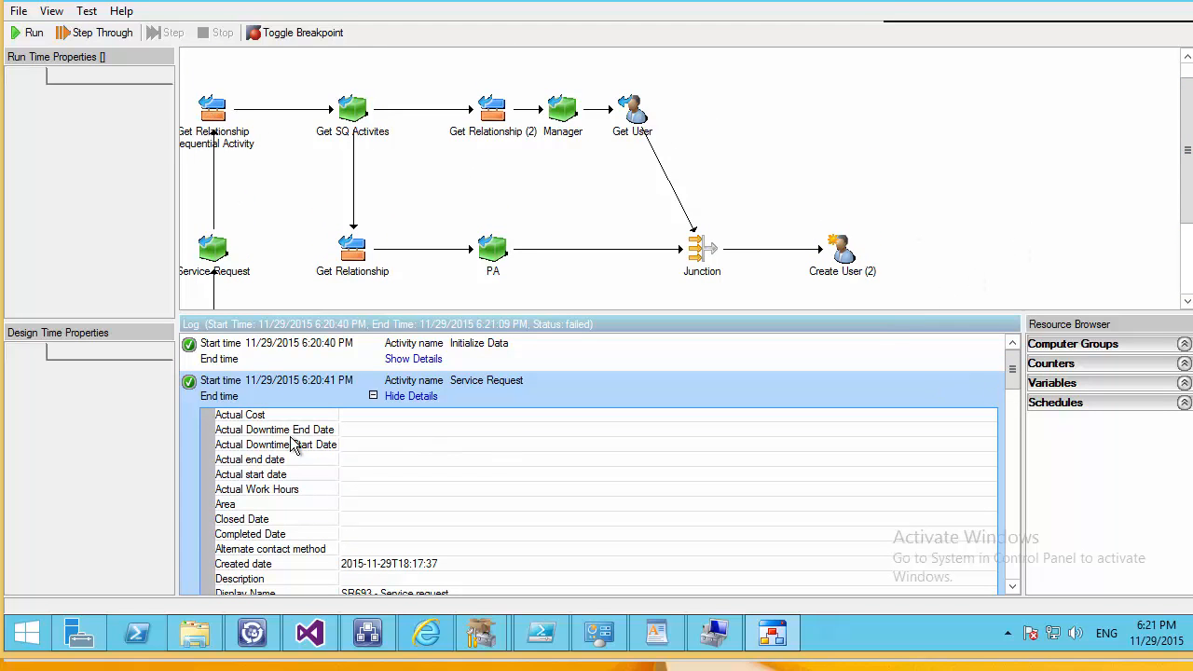
click(410, 396)
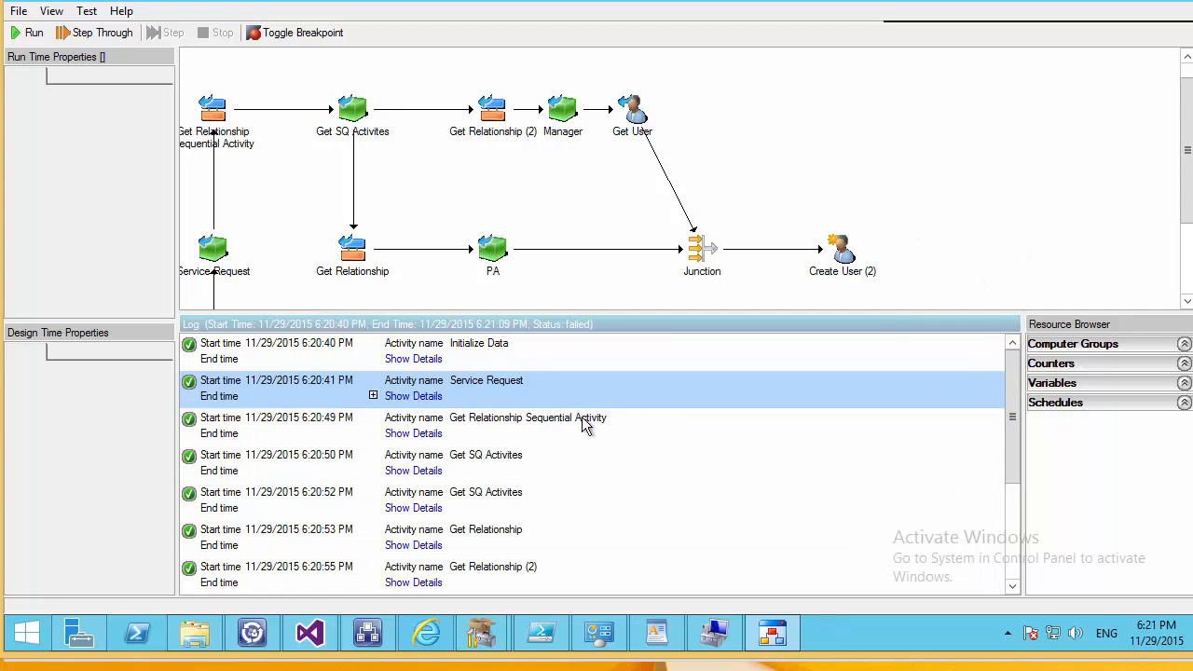
Inspect Get Relationship Sequential Activity details: Number of Objects, Activity type and Object Class.
click(412, 433)
scroll(522, 431, down, 2)
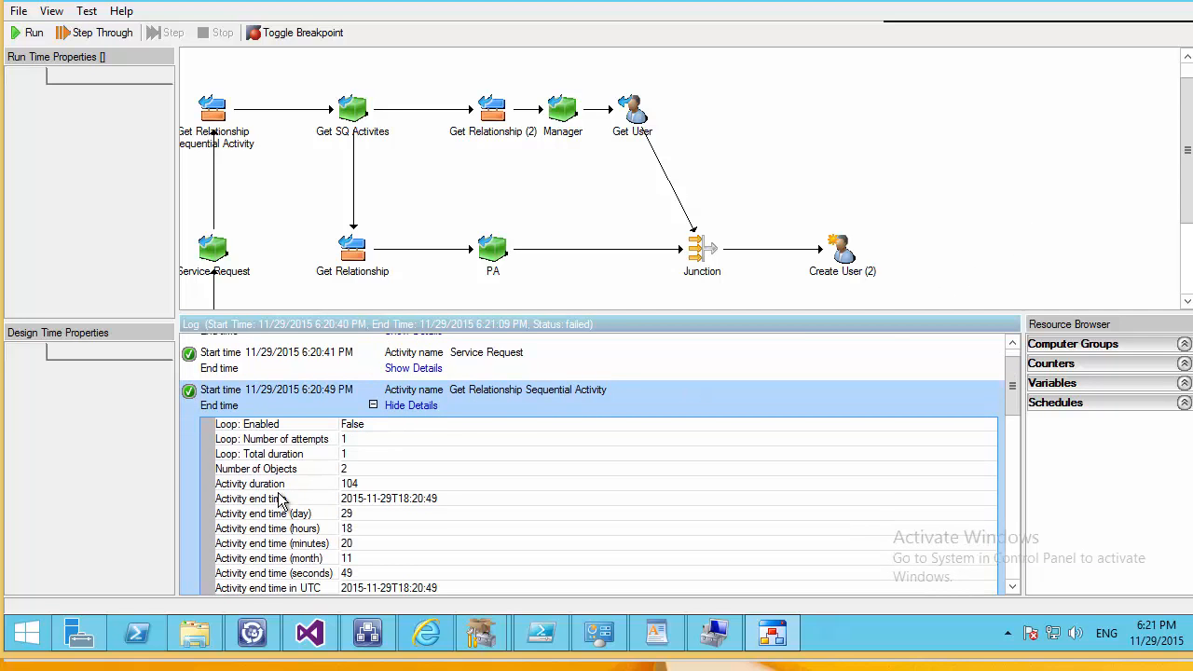
click(340, 471)
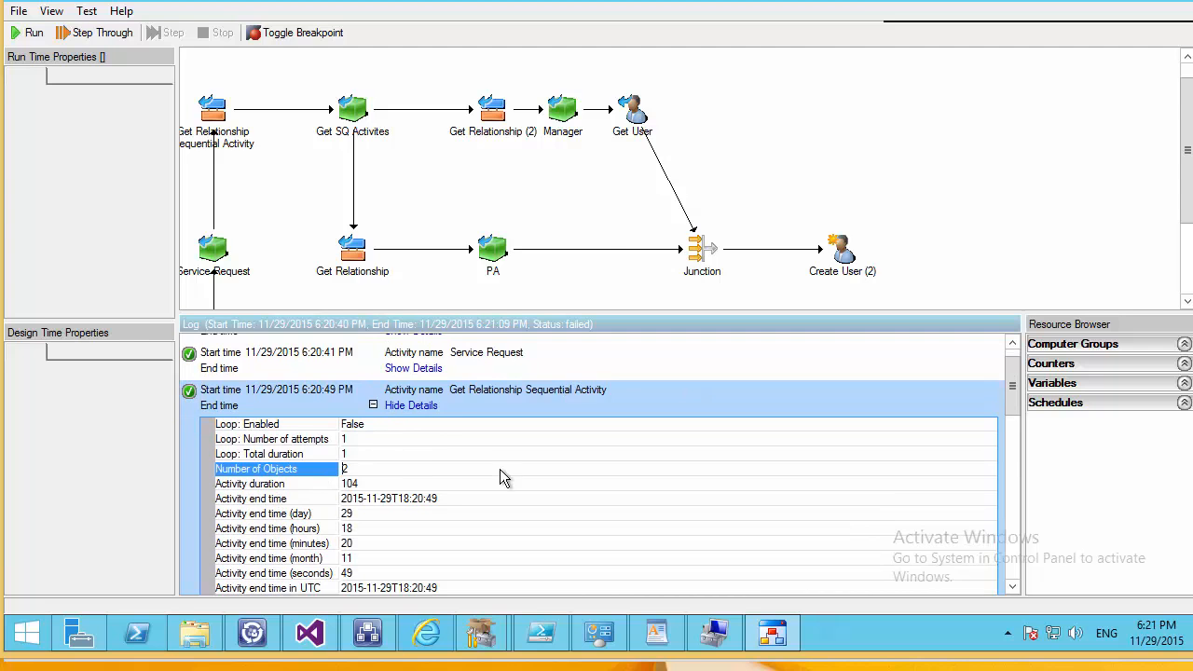
scroll(500, 469, down, 9)
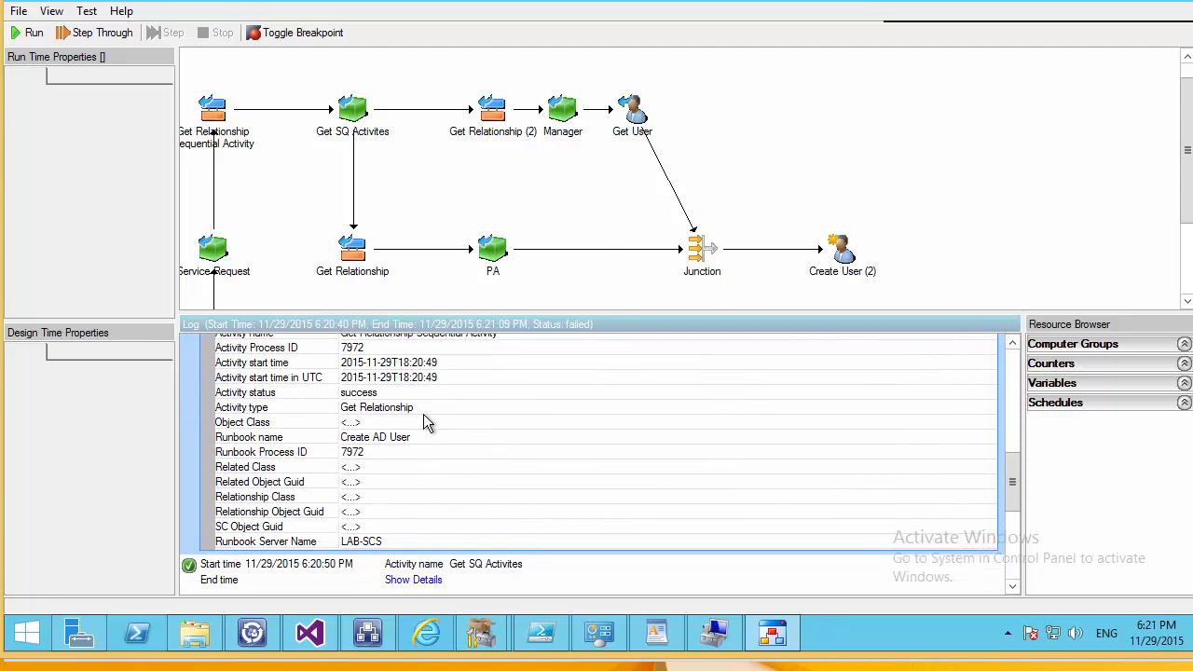
click(438, 411)
click(805, 425)
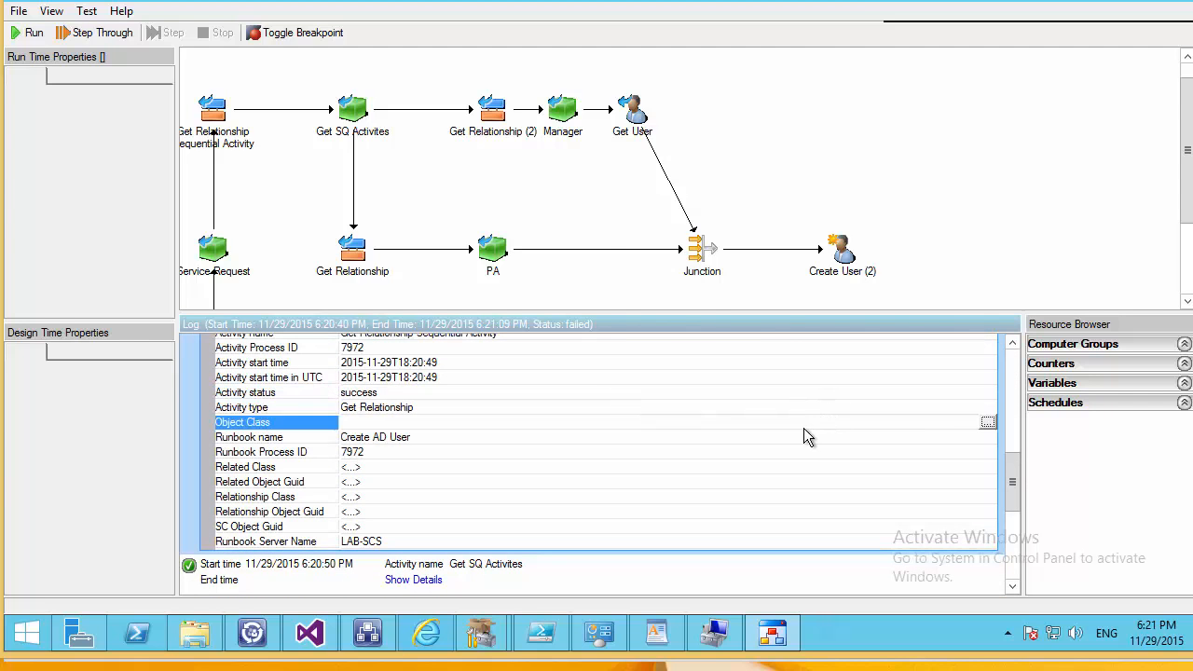
click(985, 422)
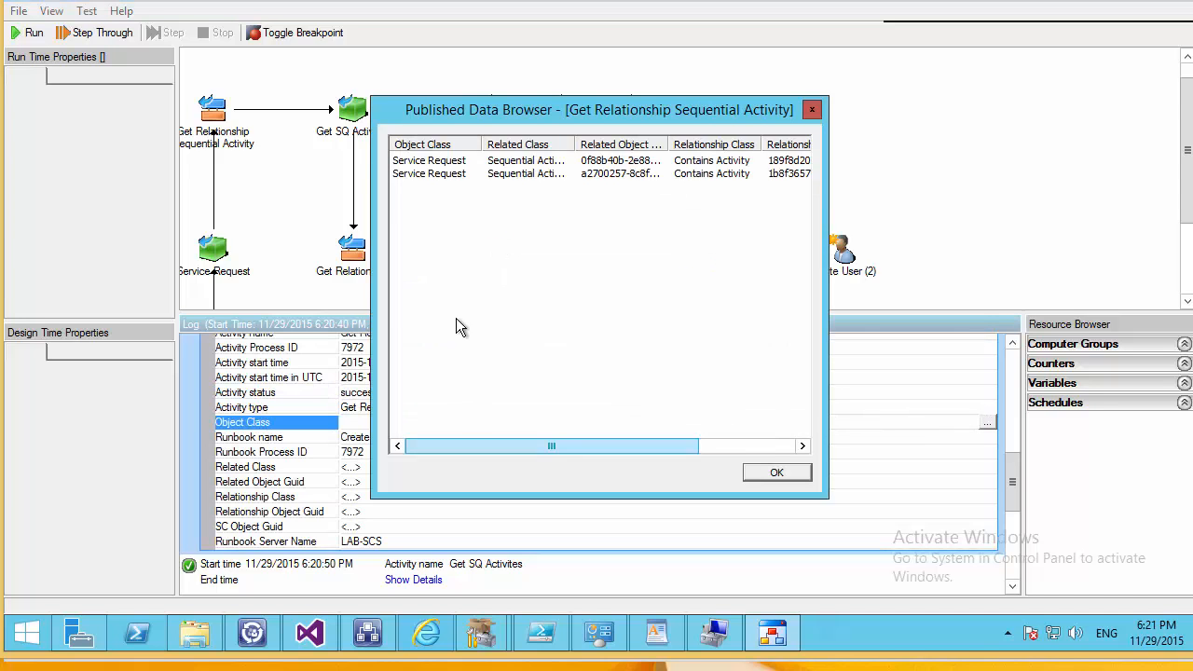
drag(549, 447, 690, 447)
click(774, 472)
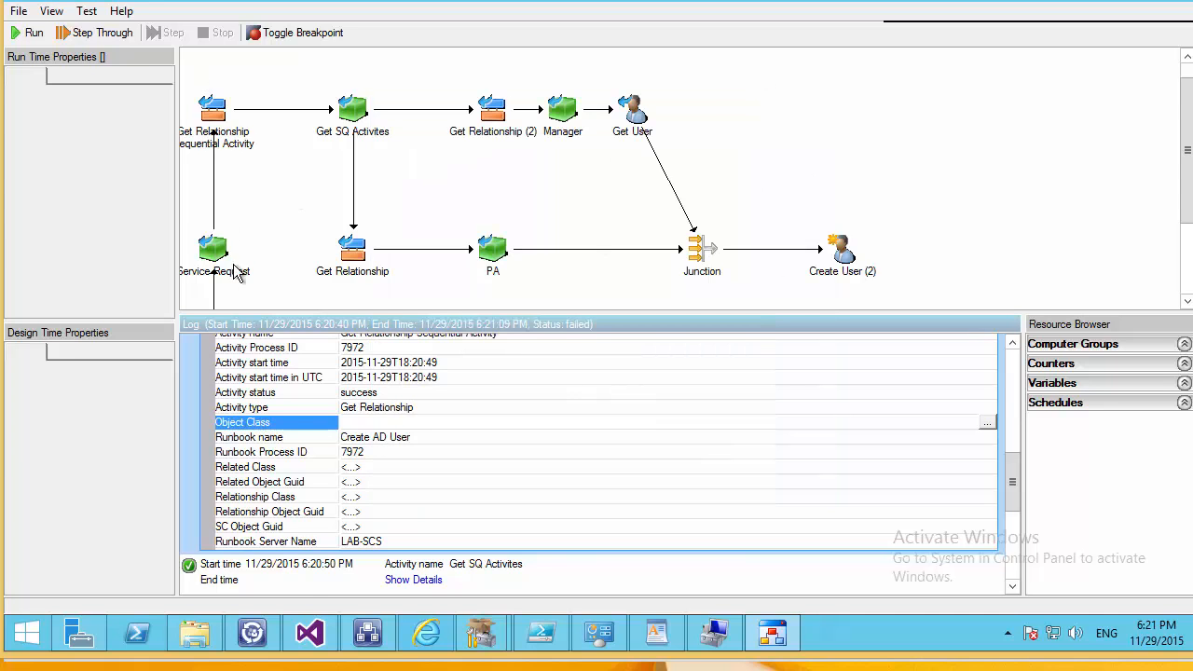
scroll(423, 479, down, 2)
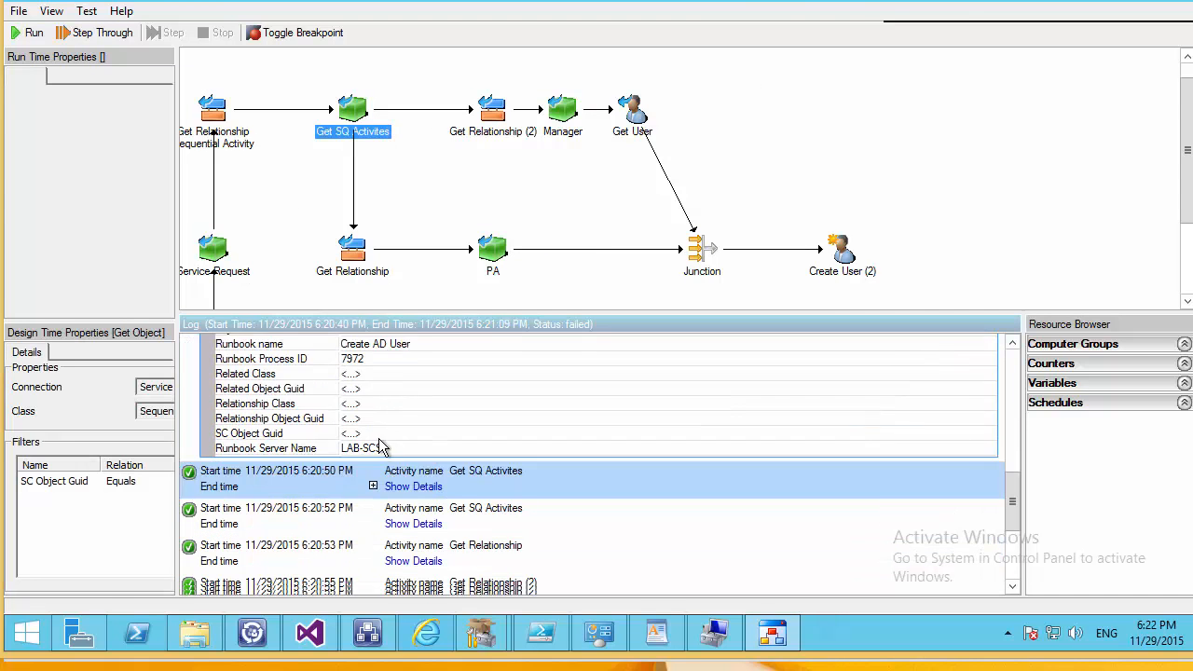
scroll(380, 447, down, 2)
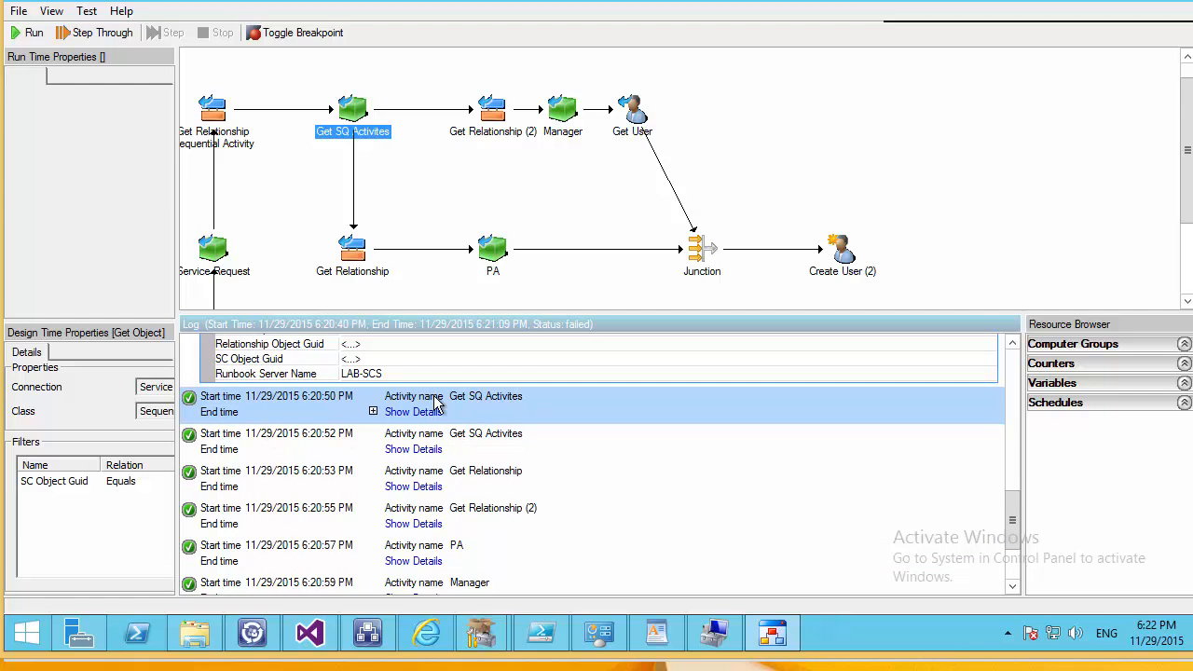
Expand and review the details of both Get SQ Activites log entries.
click(411, 415)
scroll(366, 453, down, 10)
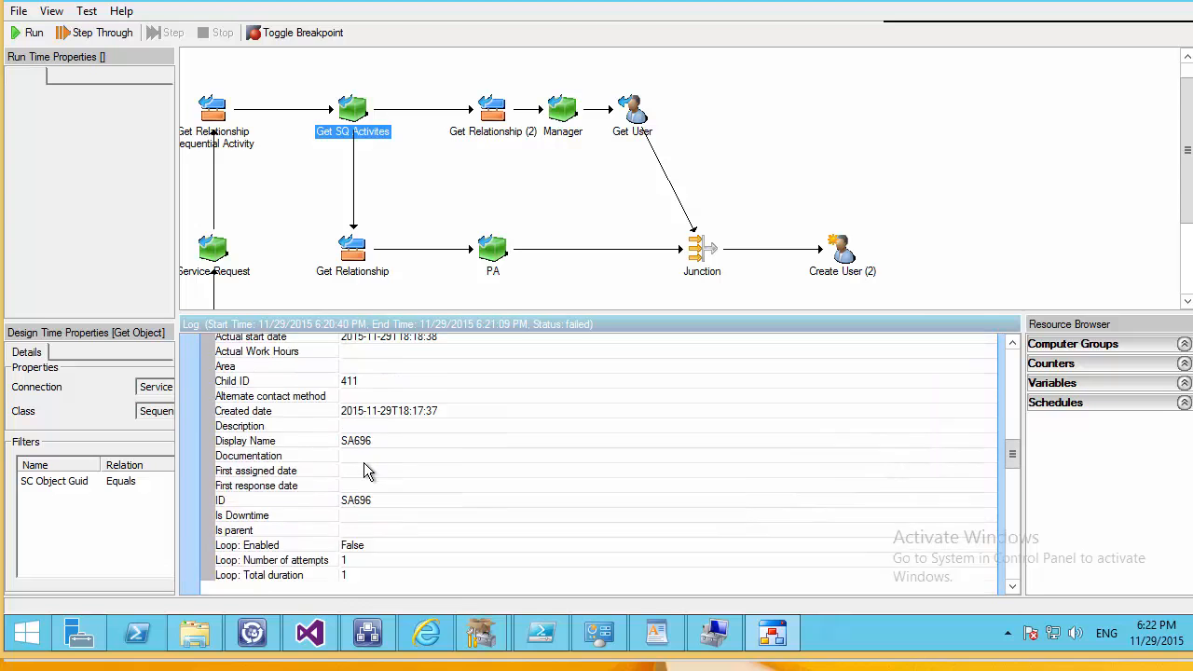
scroll(387, 469, down, 15)
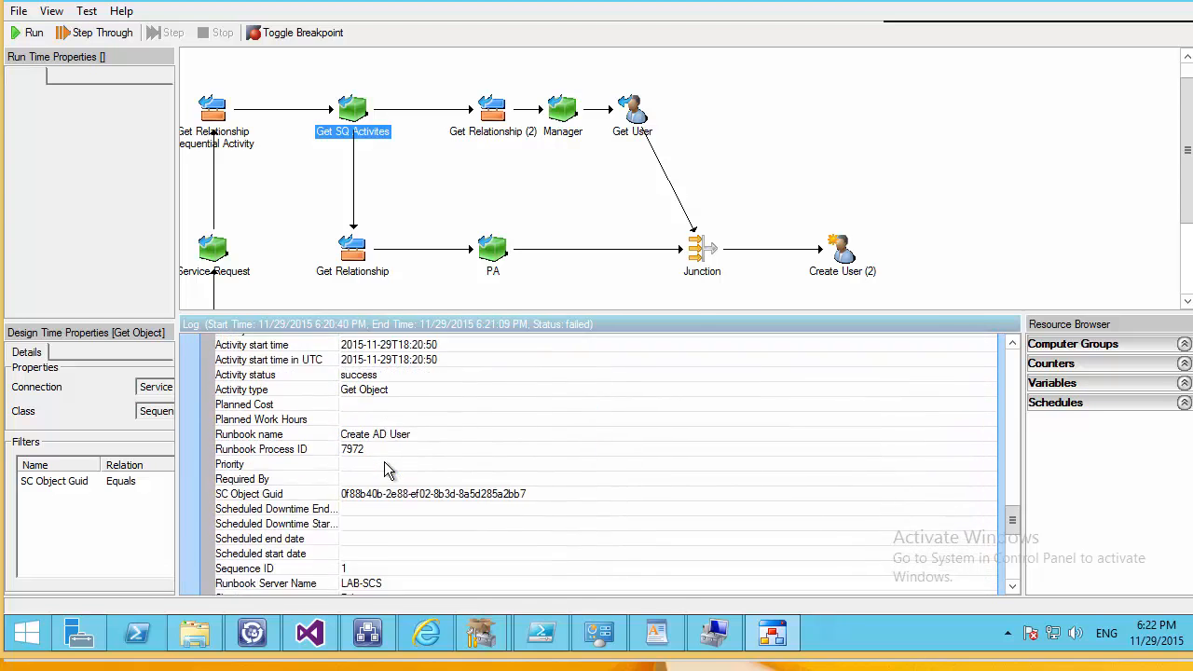
scroll(352, 470, up, 1)
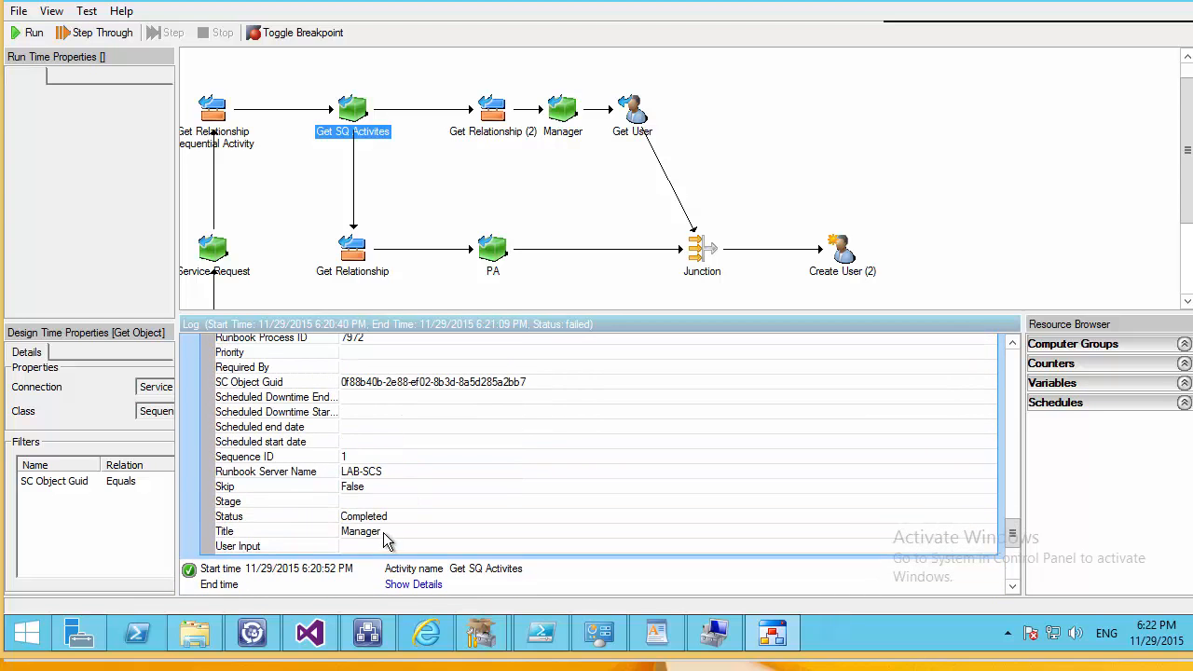
scroll(391, 531, down, 2)
click(403, 500)
scroll(404, 499, down, 10)
scroll(403, 497, down, 9)
scroll(403, 504, down, 7)
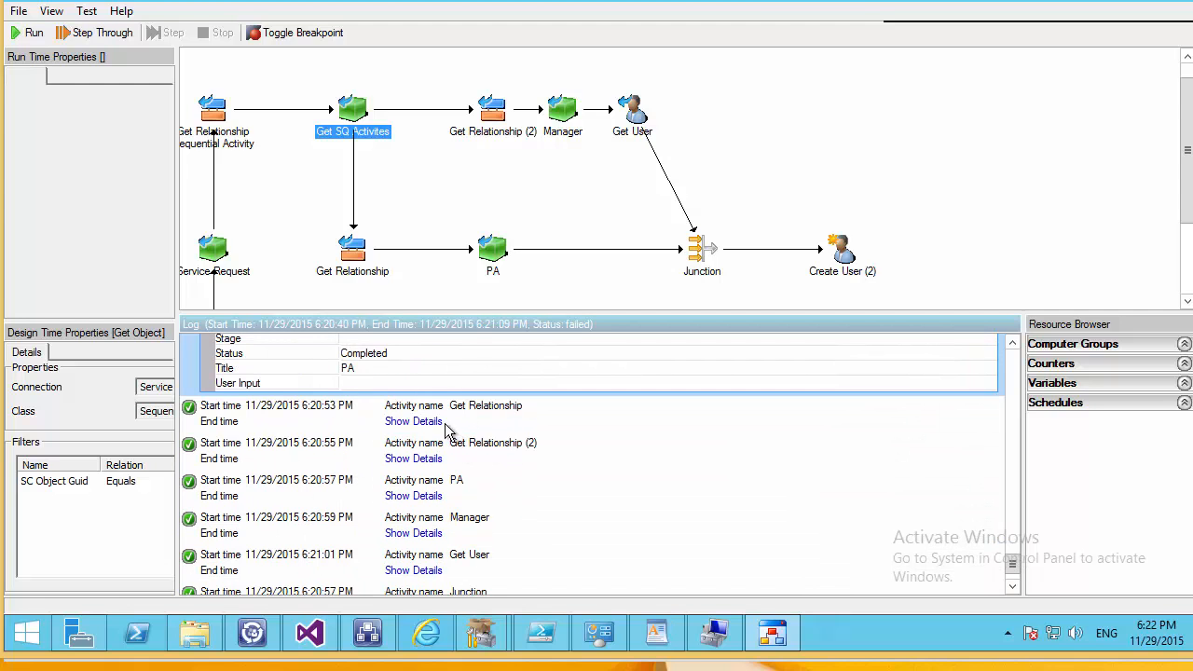
Review the Get Relationship and Manager entries' details, then collapse Manager's.
click(413, 421)
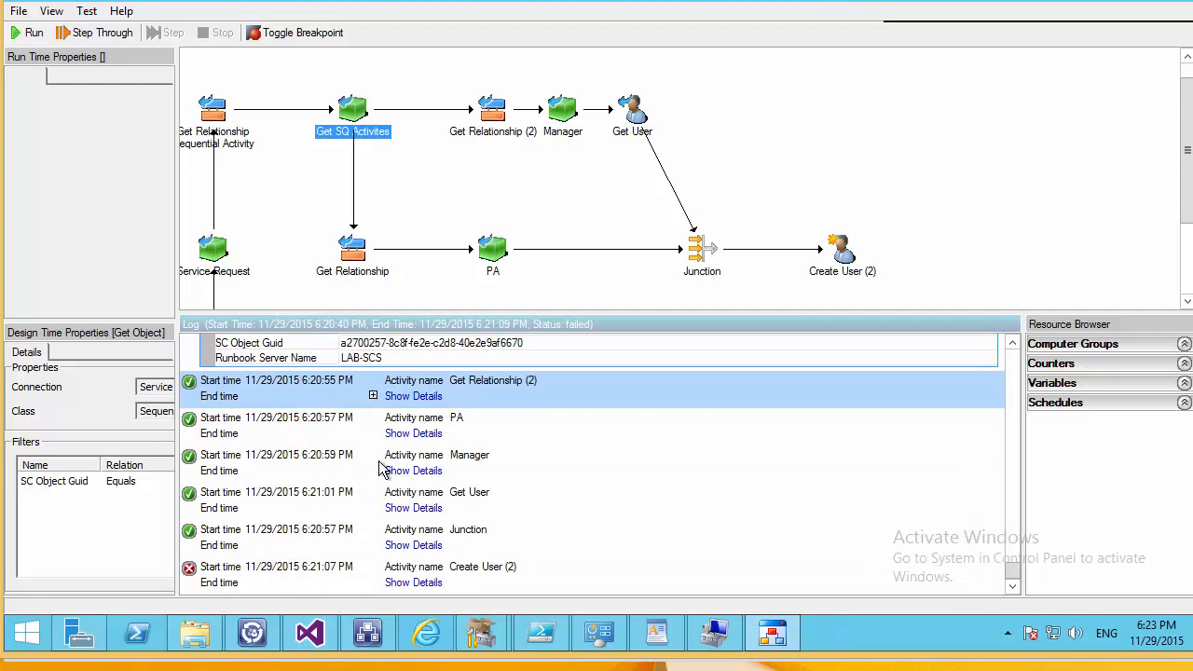
click(417, 470)
scroll(428, 485, down, 4)
scroll(404, 504, up, 4)
scroll(403, 507, up, 1)
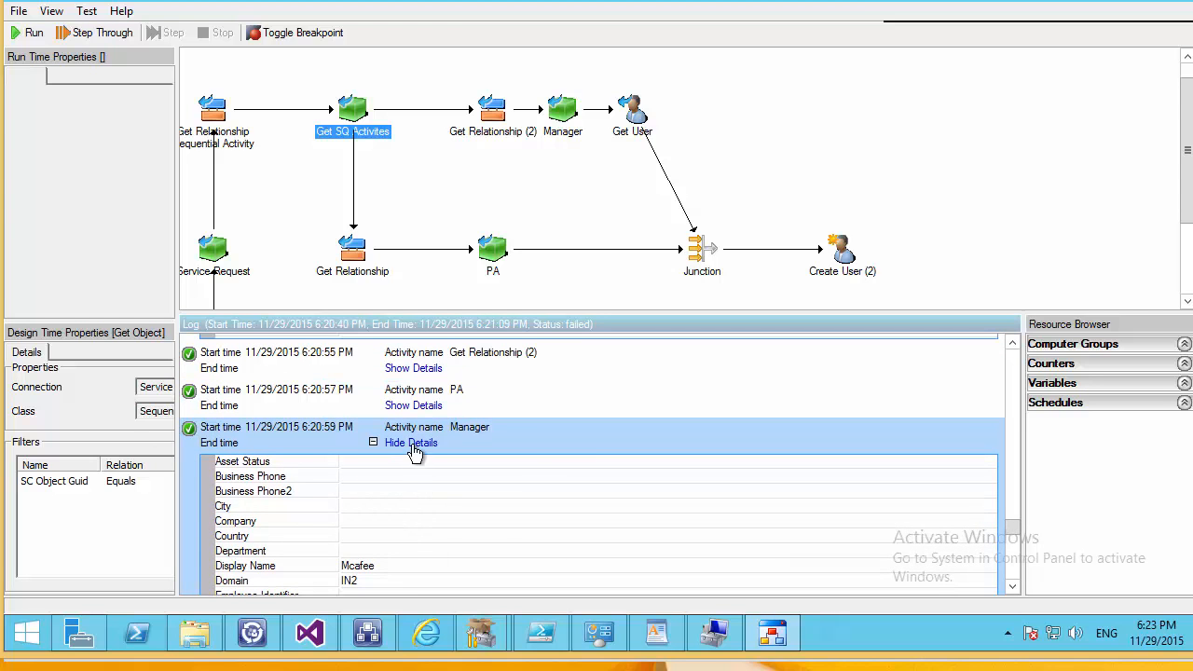
click(413, 442)
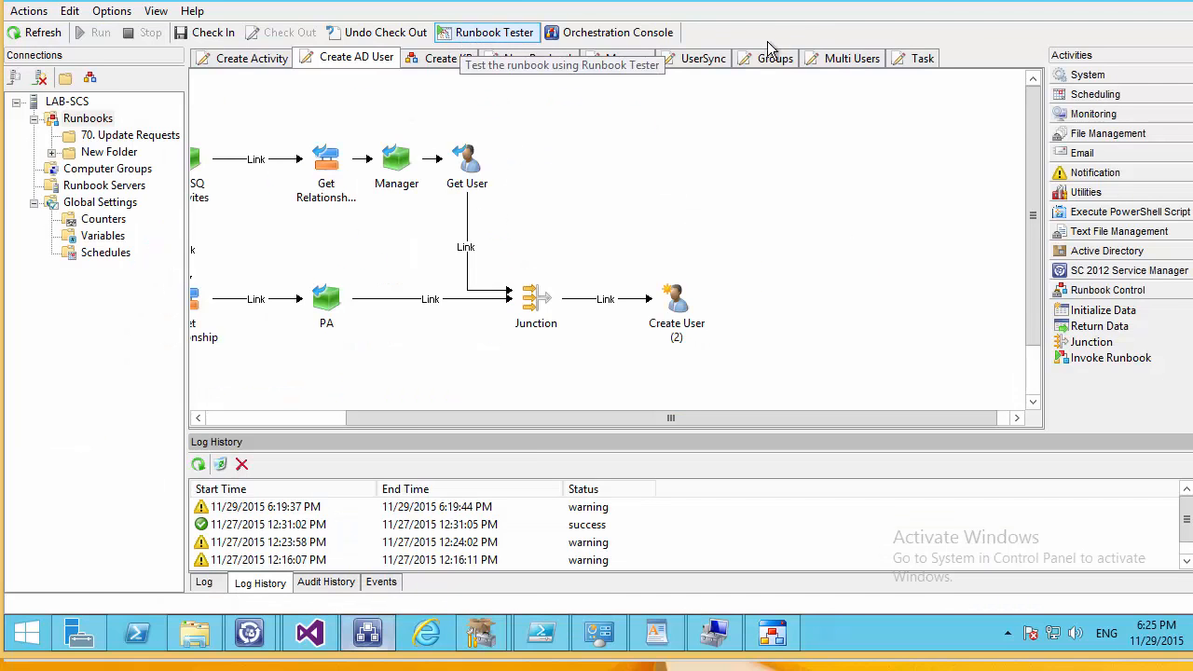
Bring the full Create AD User runbook into view and select the Manager activity.
drag(412, 419, 210, 413)
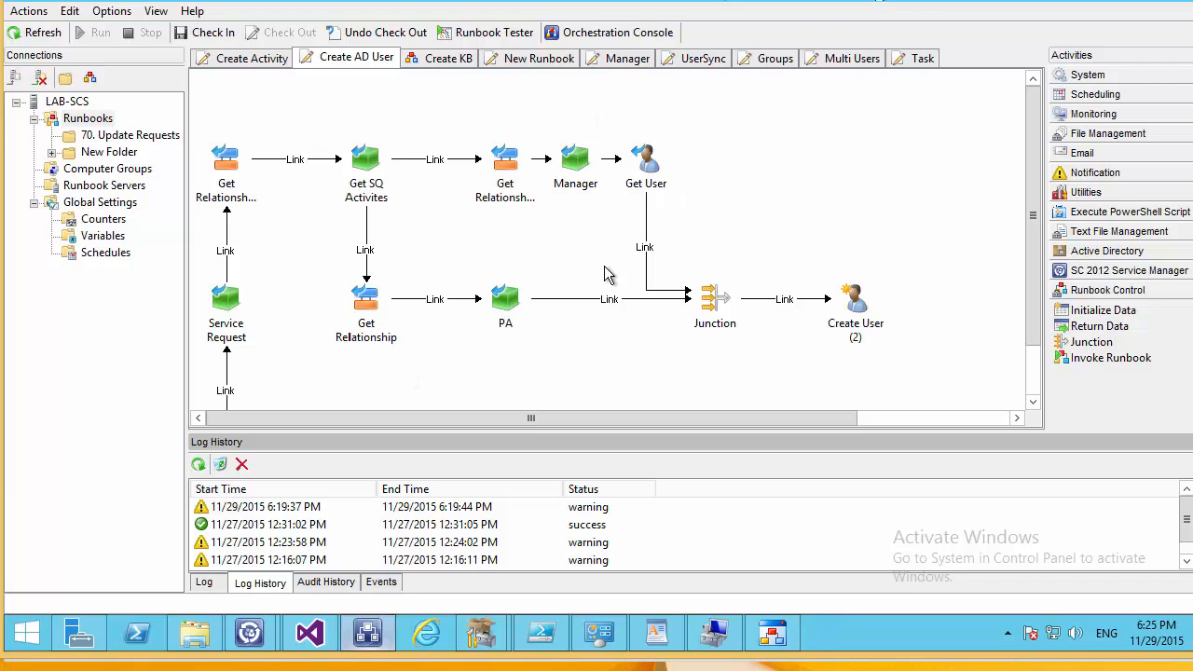
click(570, 191)
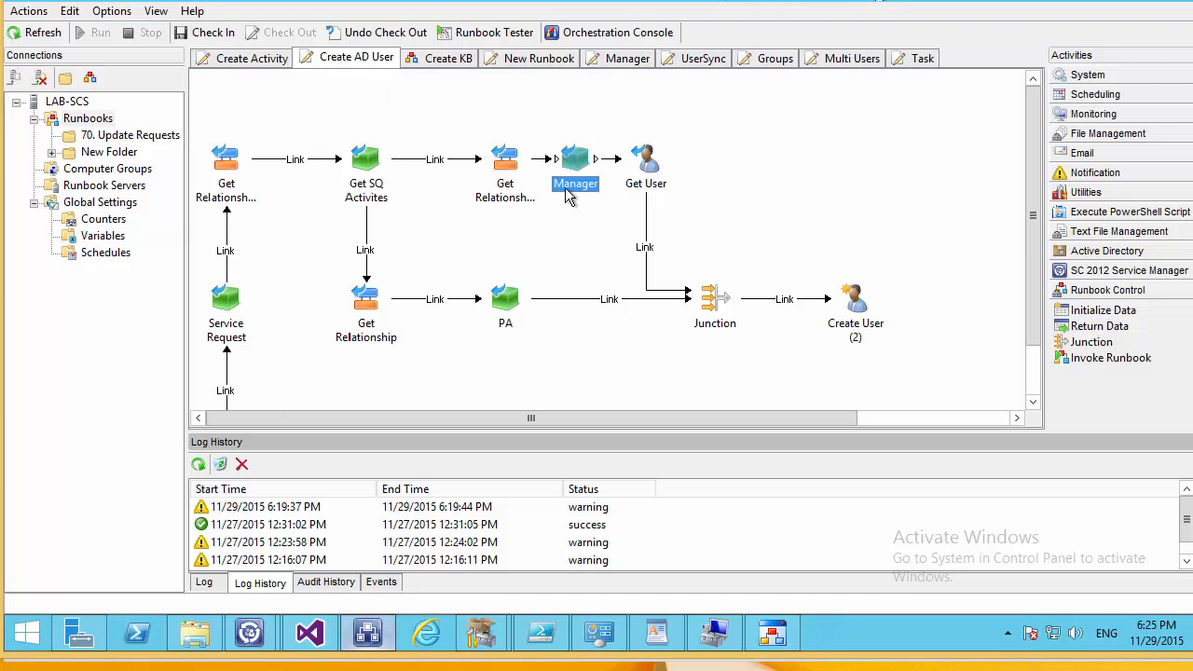